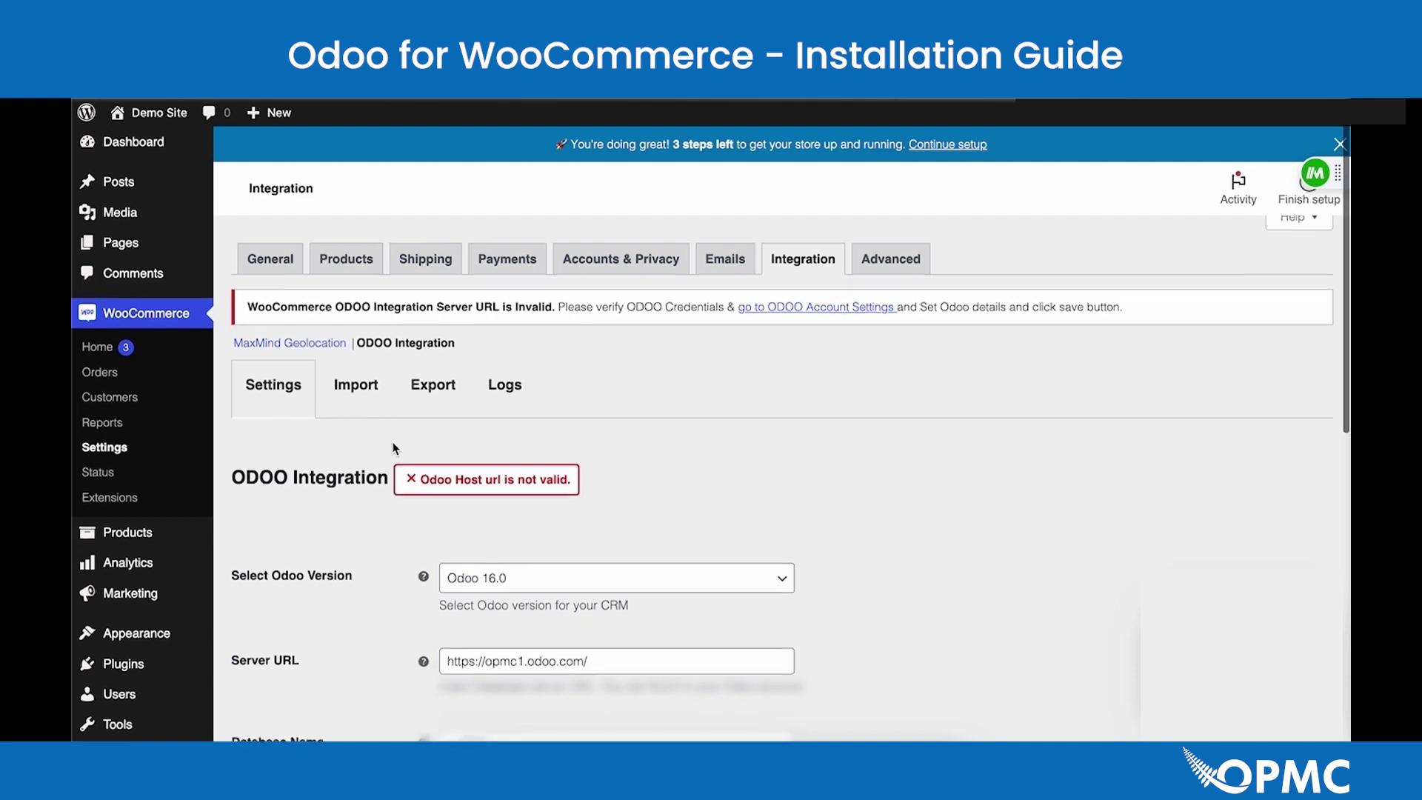
pyautogui.scroll(-1, 354, 400)
pyautogui.scroll(-3, 354, 400)
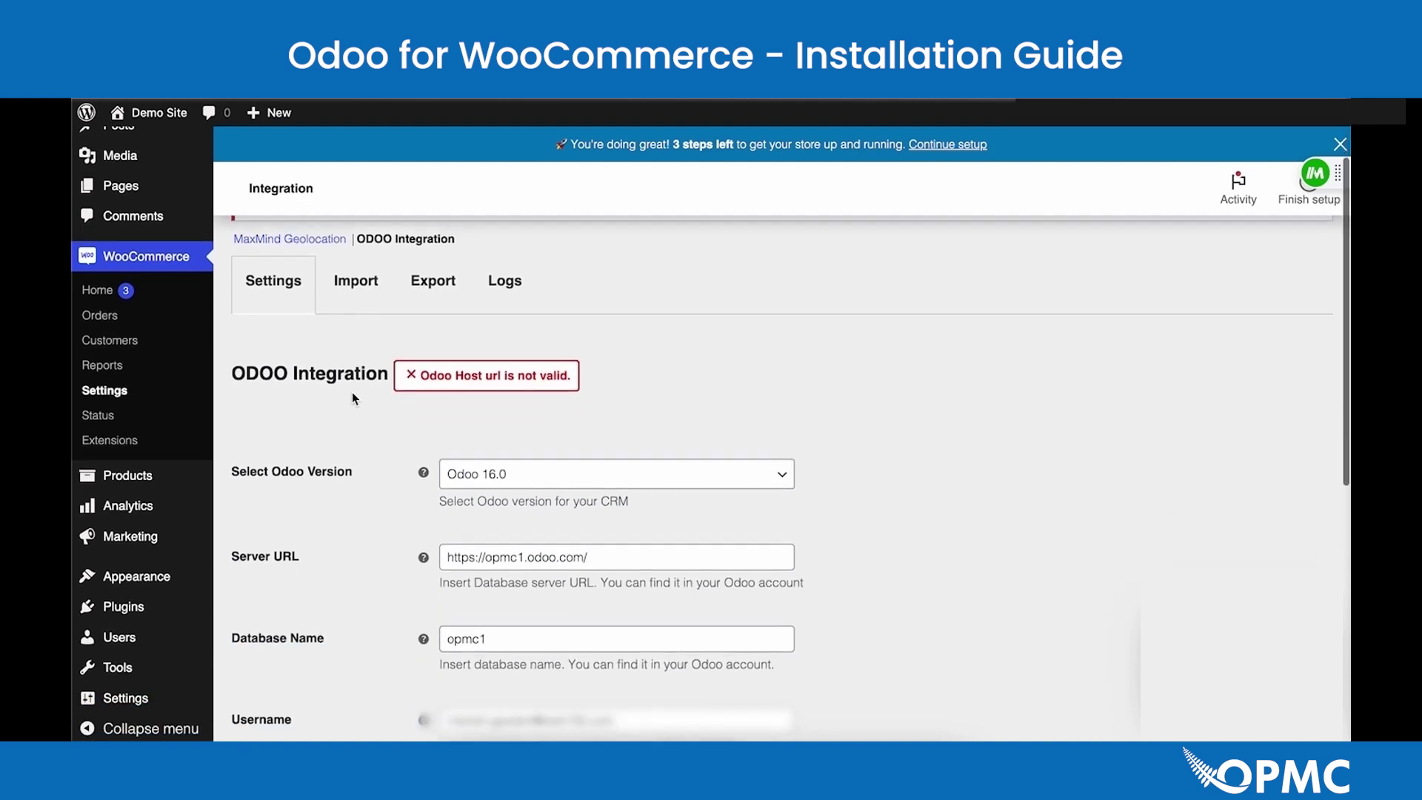
pyautogui.scroll(-1, 352, 393)
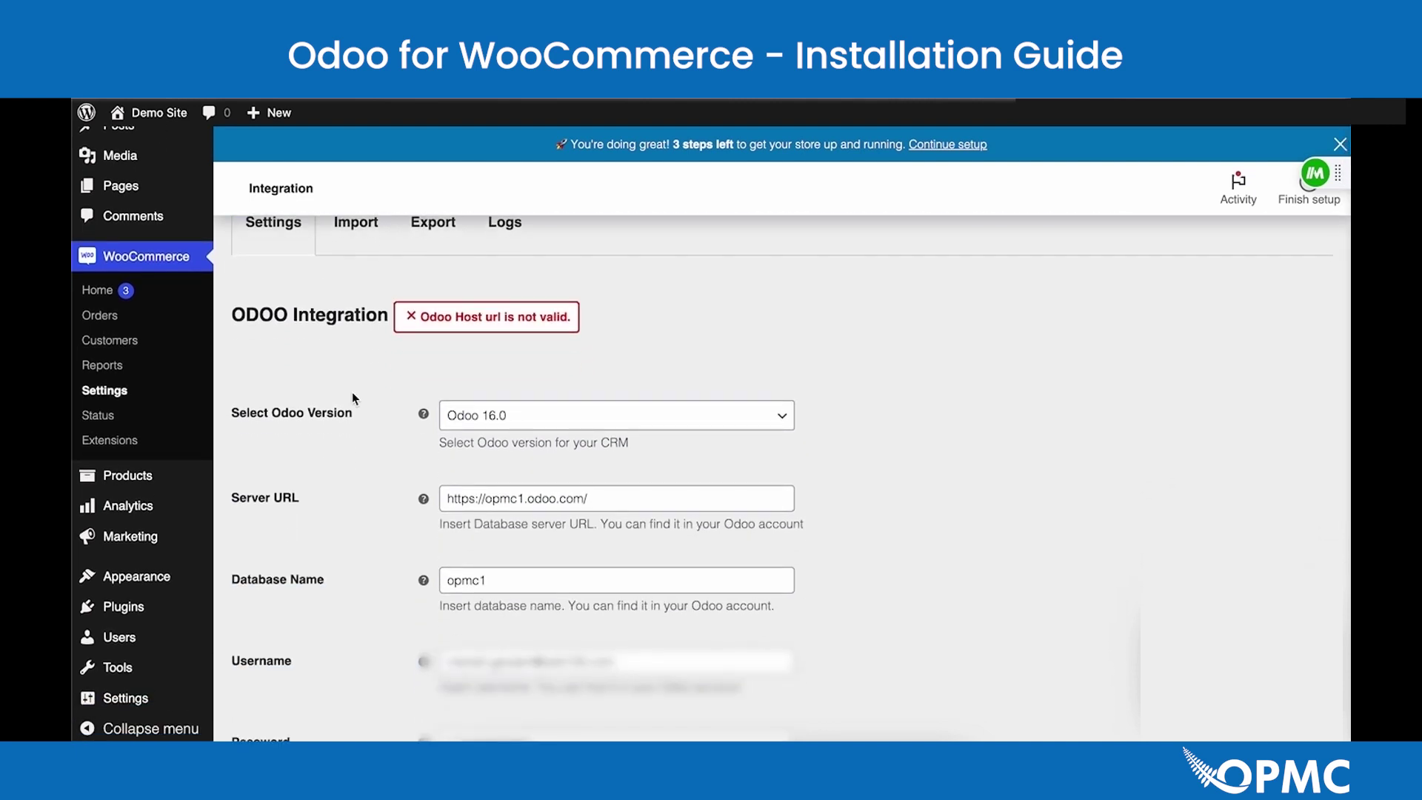
pyautogui.scroll(-2, 345, 374)
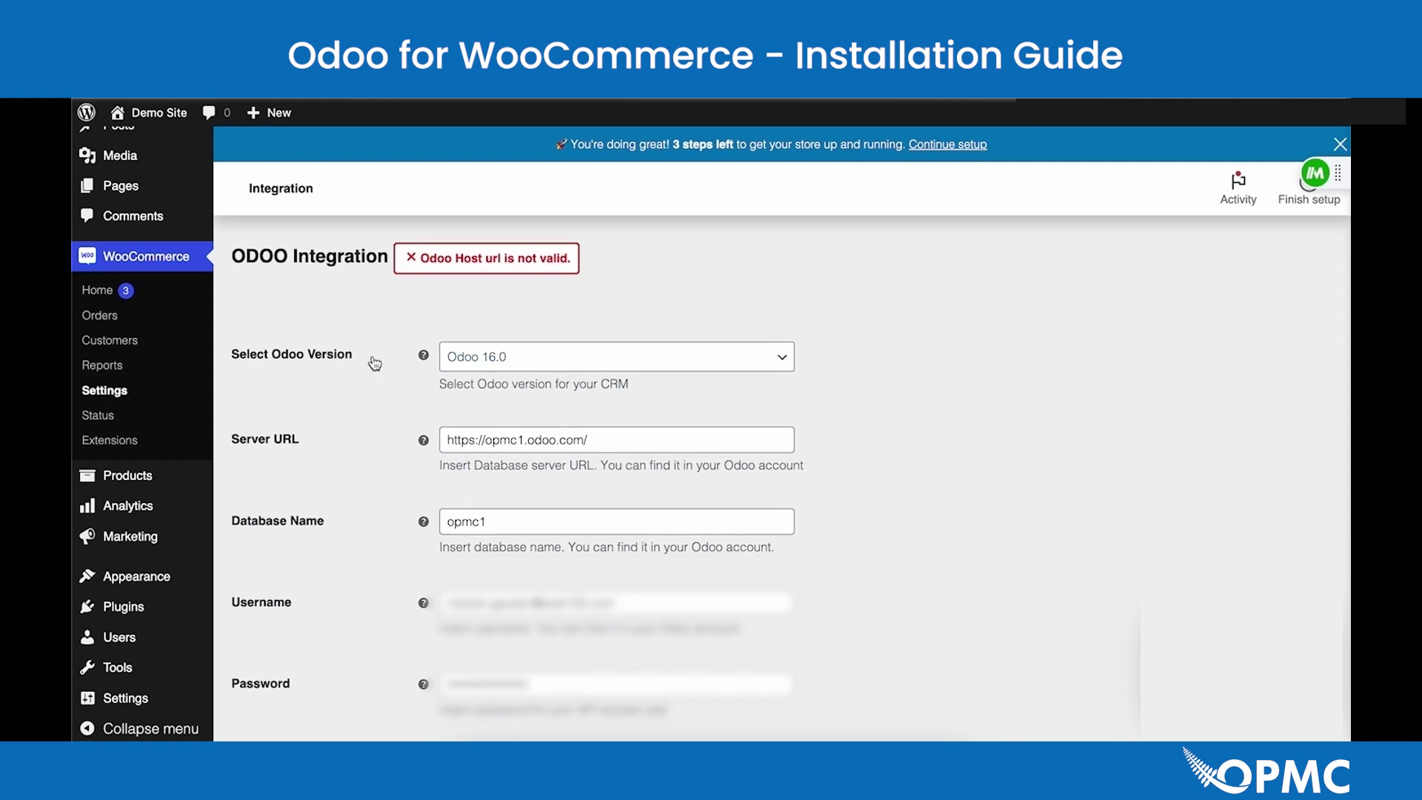
pyautogui.scroll(-2, 374, 402)
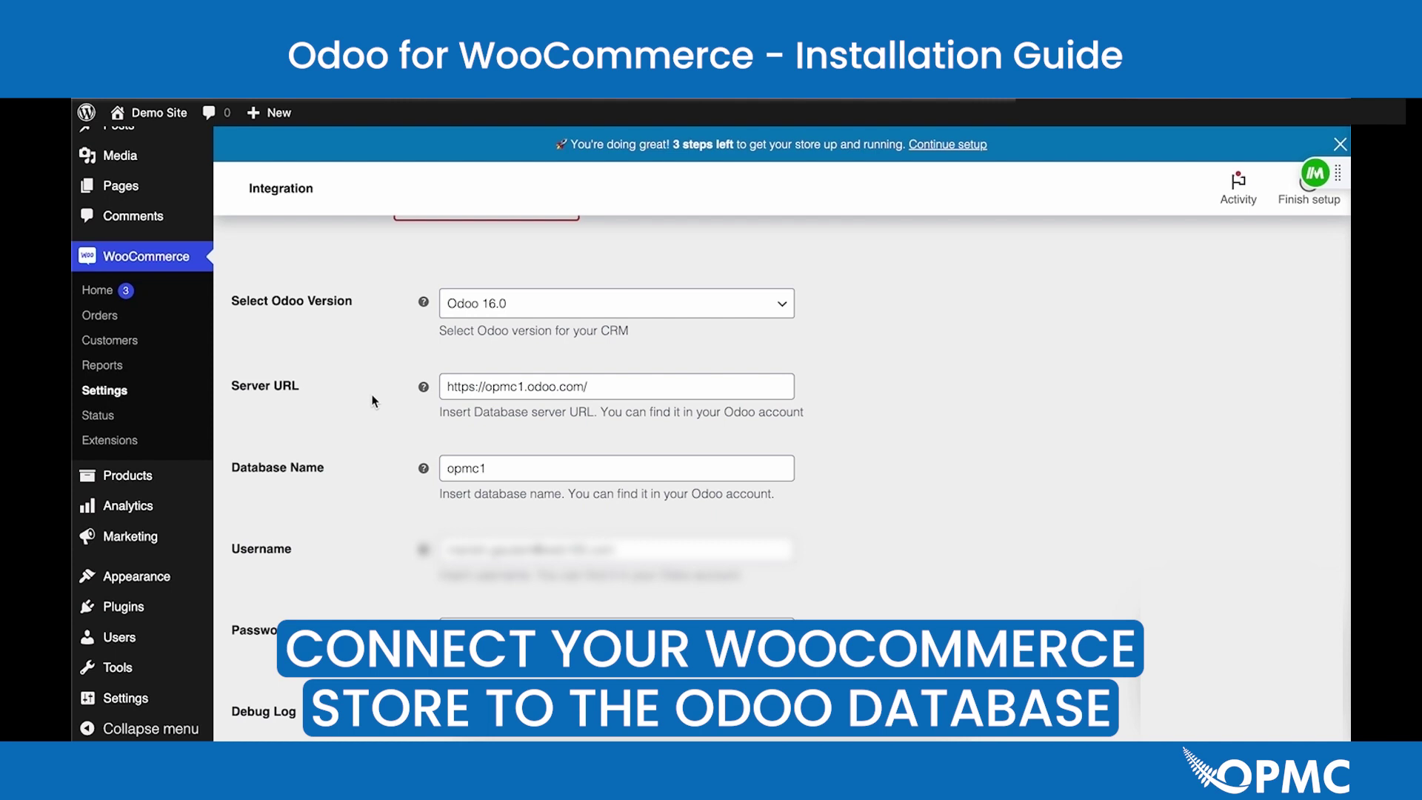
pyautogui.scroll(-5, 374, 400)
pyautogui.scroll(4, 377, 371)
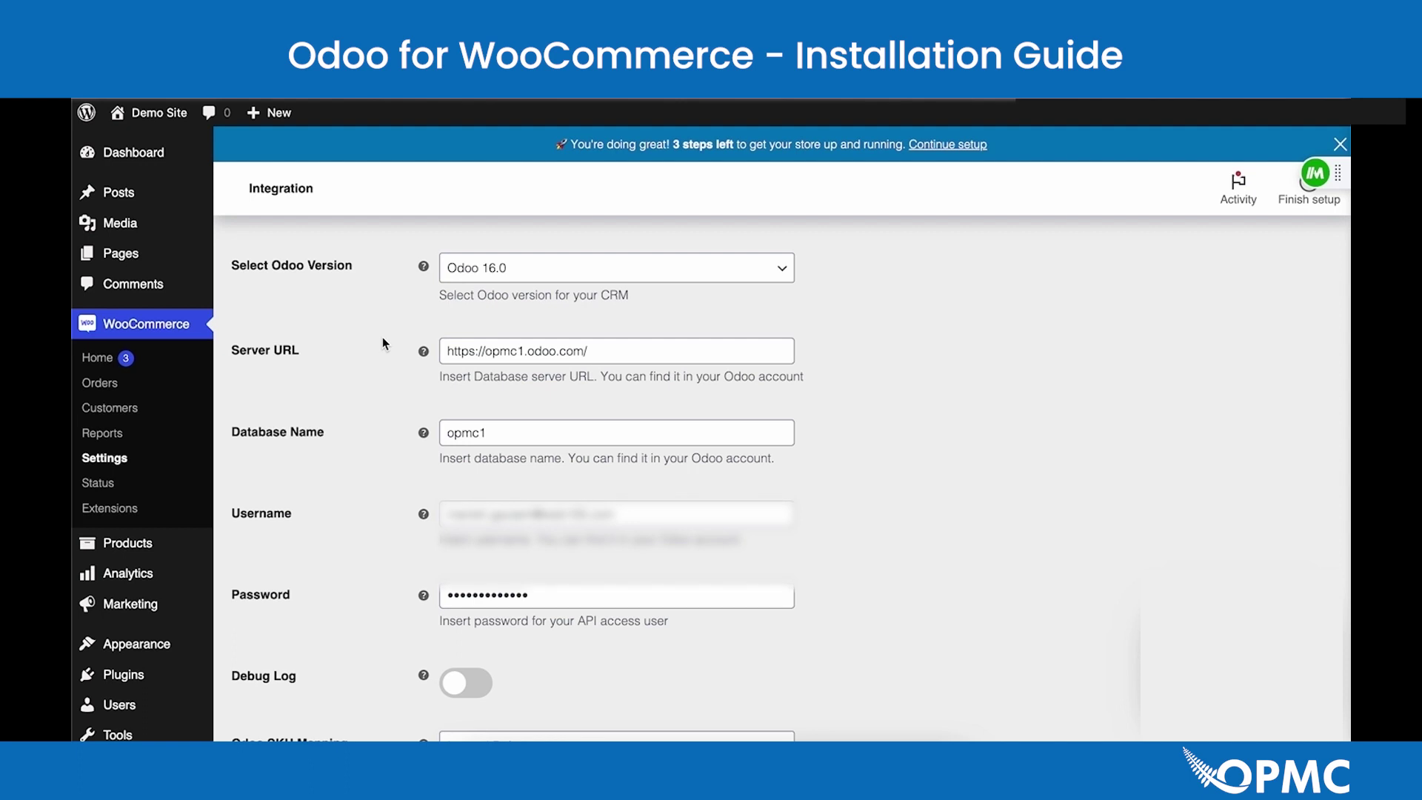
pyautogui.scroll(1, 382, 337)
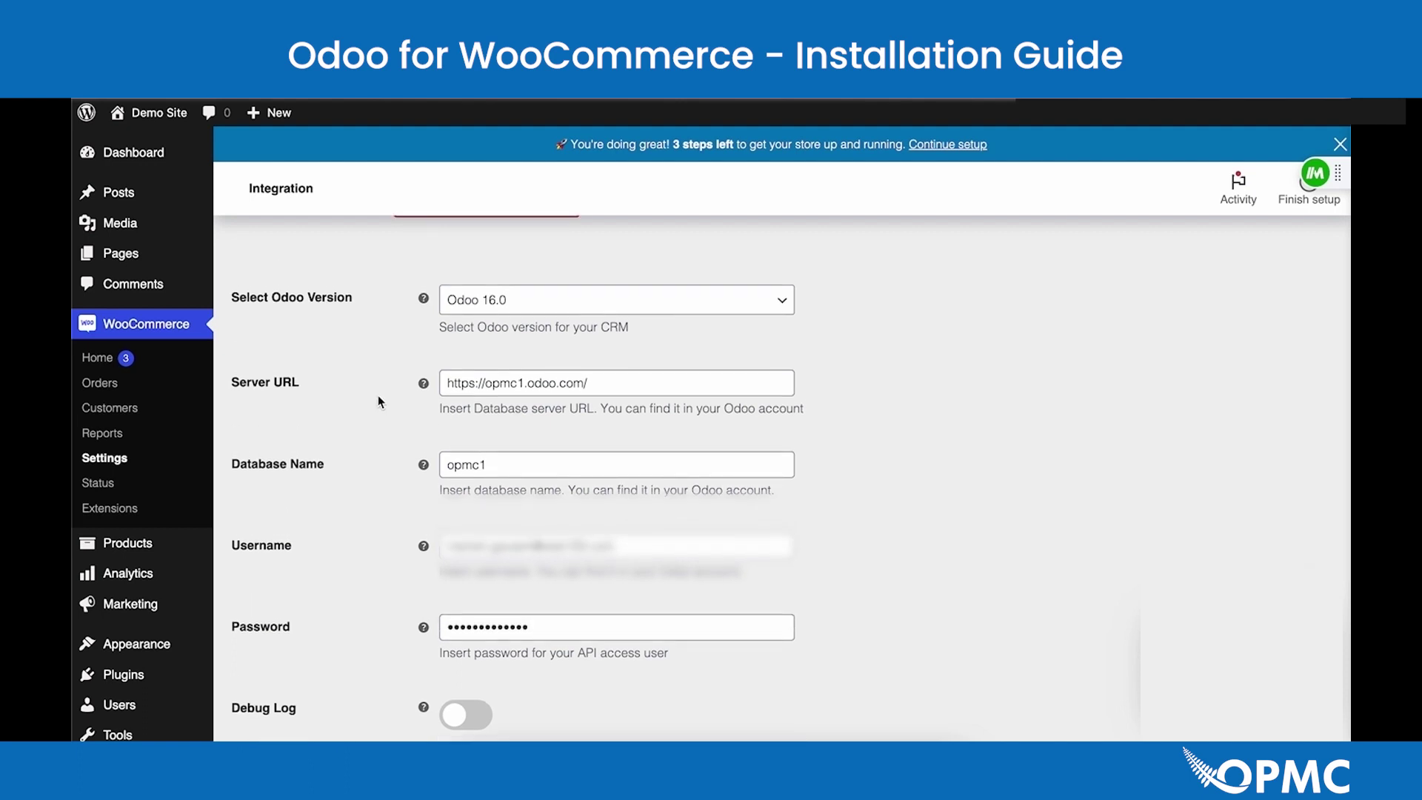
pyautogui.scroll(-1, 378, 402)
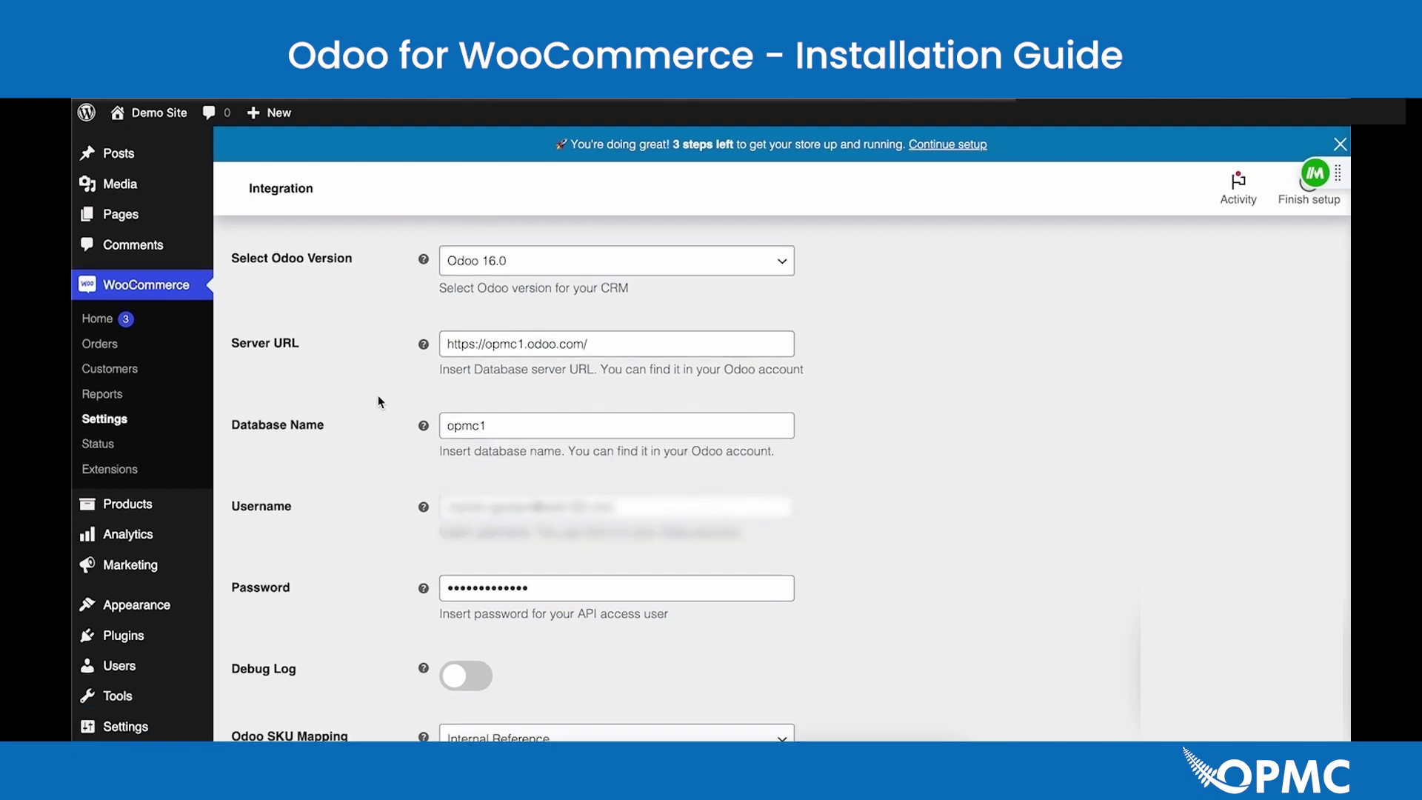
pyautogui.click(396, 585)
pyautogui.scroll(-2, 395, 589)
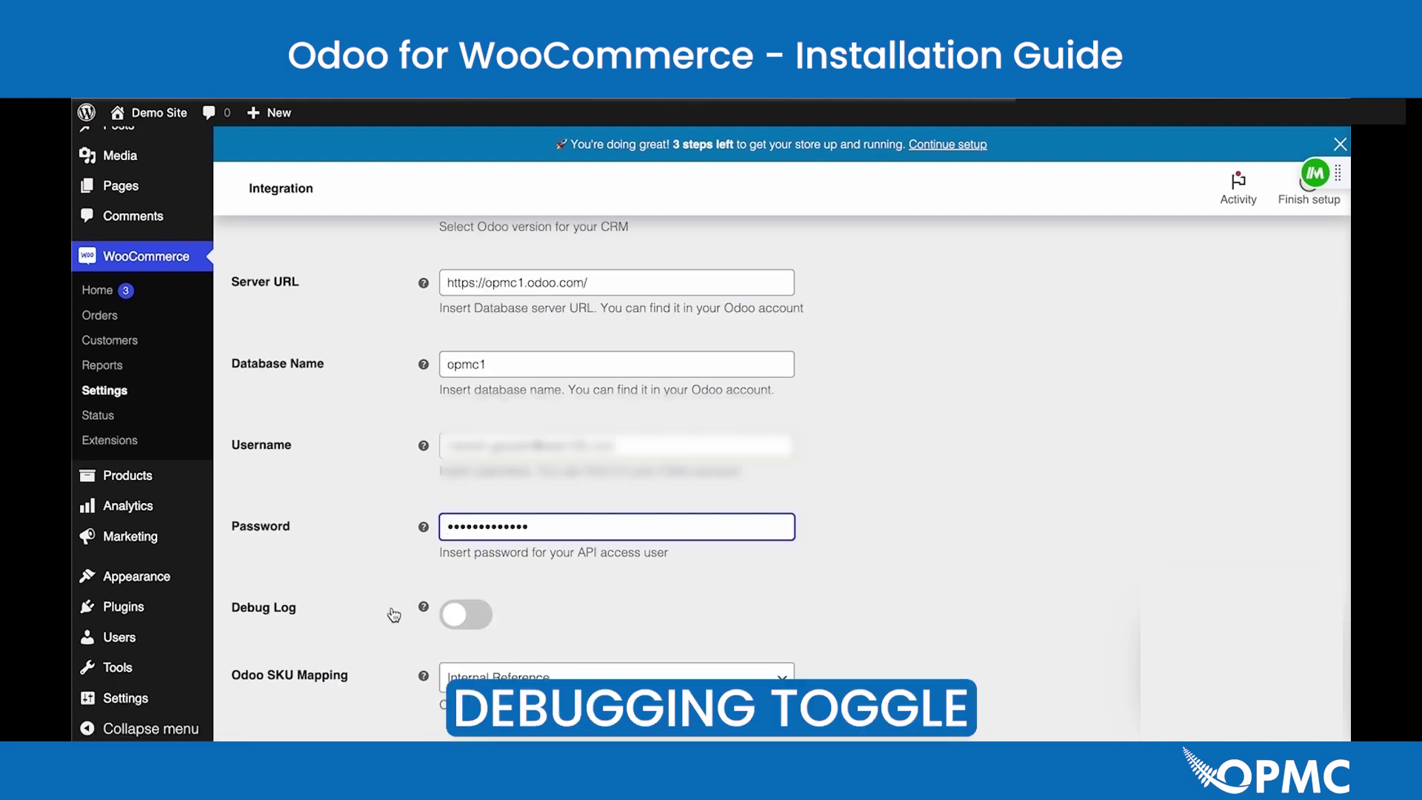
pyautogui.scroll(-1, 395, 623)
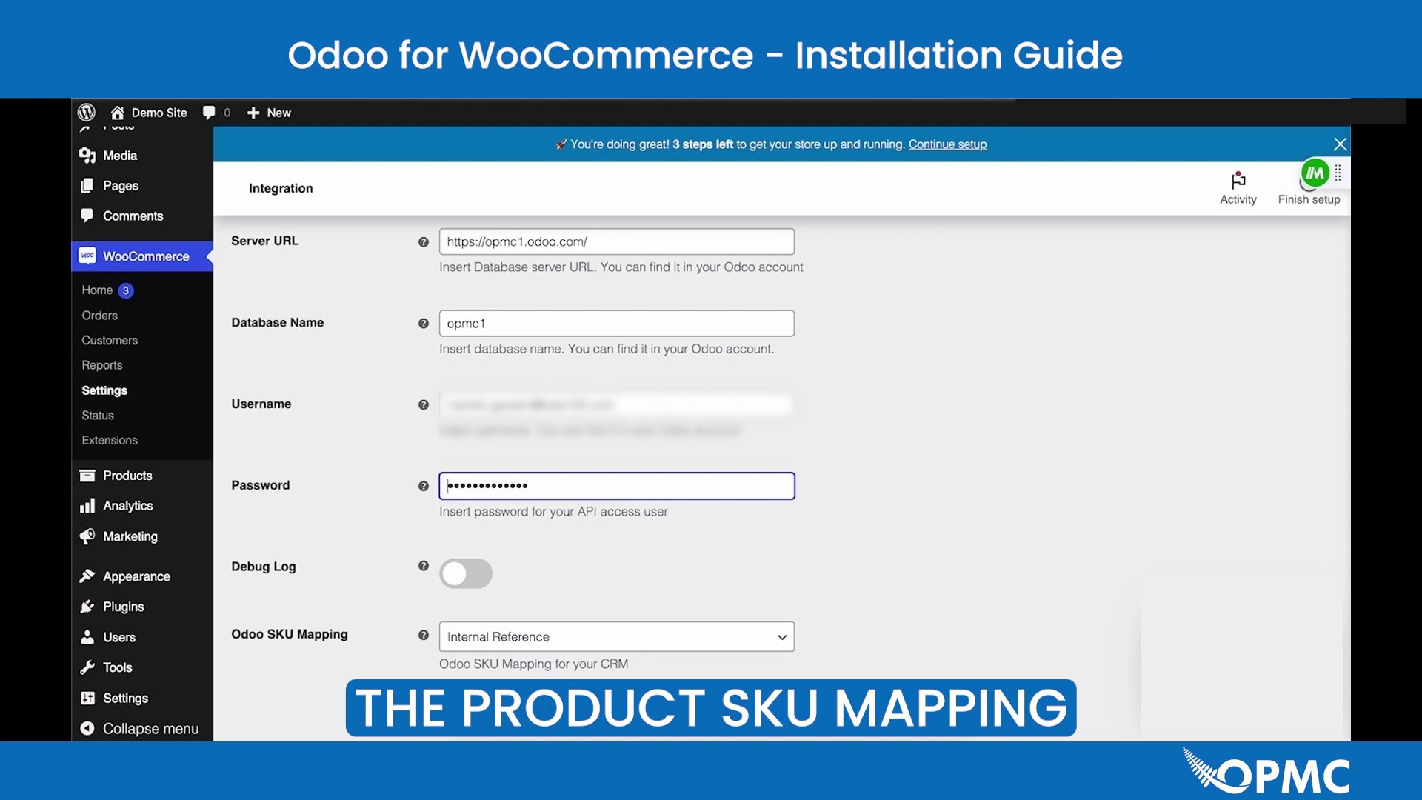
pyautogui.scroll(-3, 337, 617)
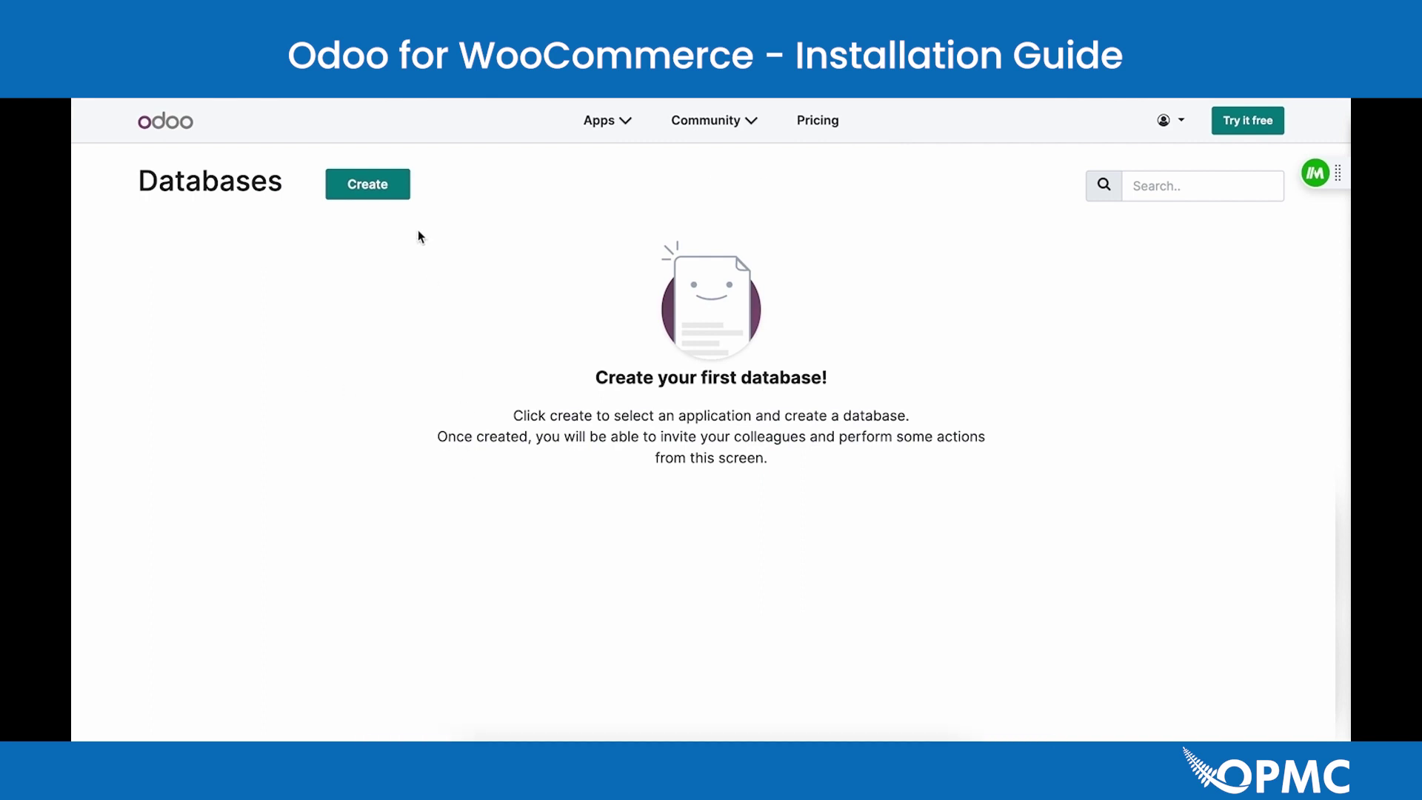
# Create a new Odoo database with Sales, Accounting, Inventory and Invoicing selected.
pyautogui.click(394, 186)
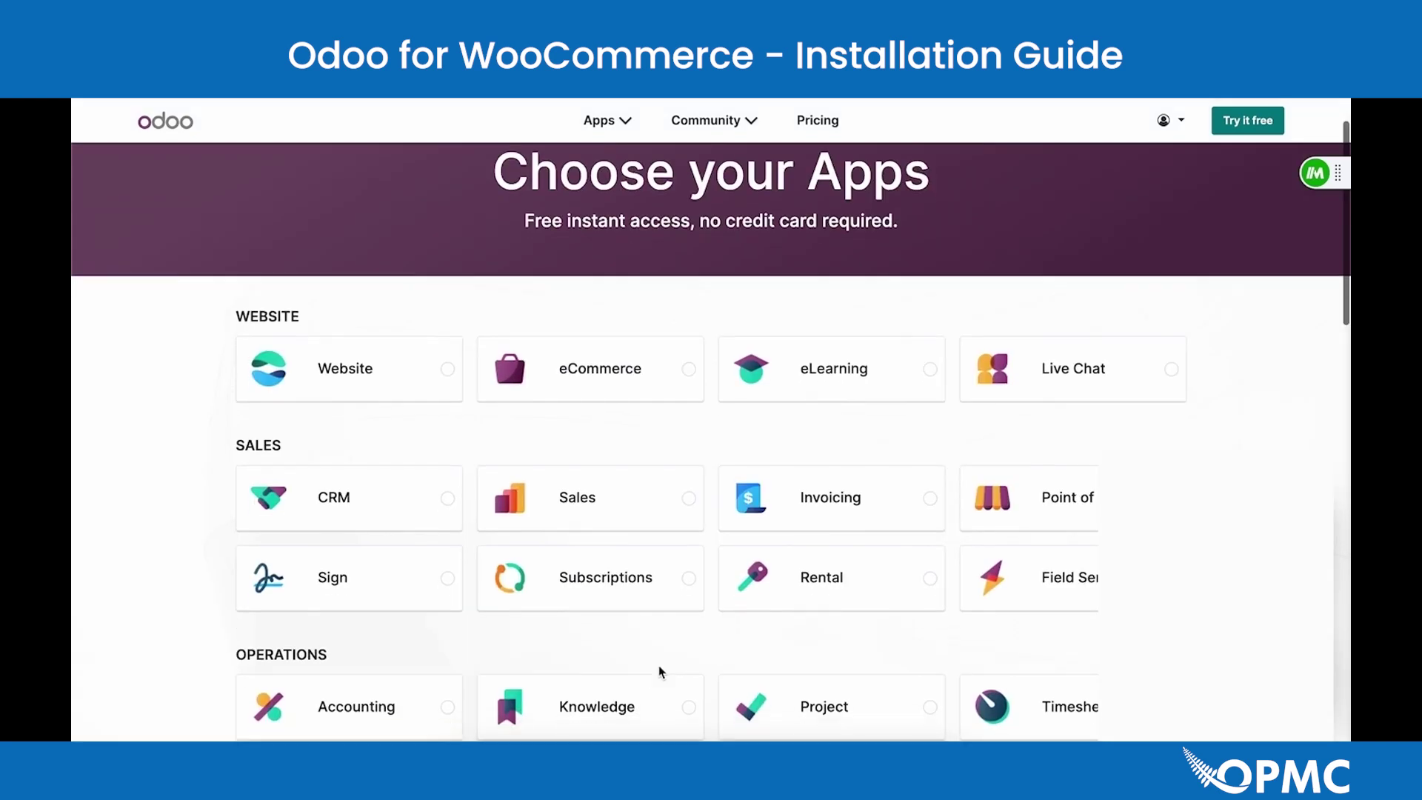
pyautogui.scroll(-1, 659, 665)
pyautogui.scroll(-1, 554, 516)
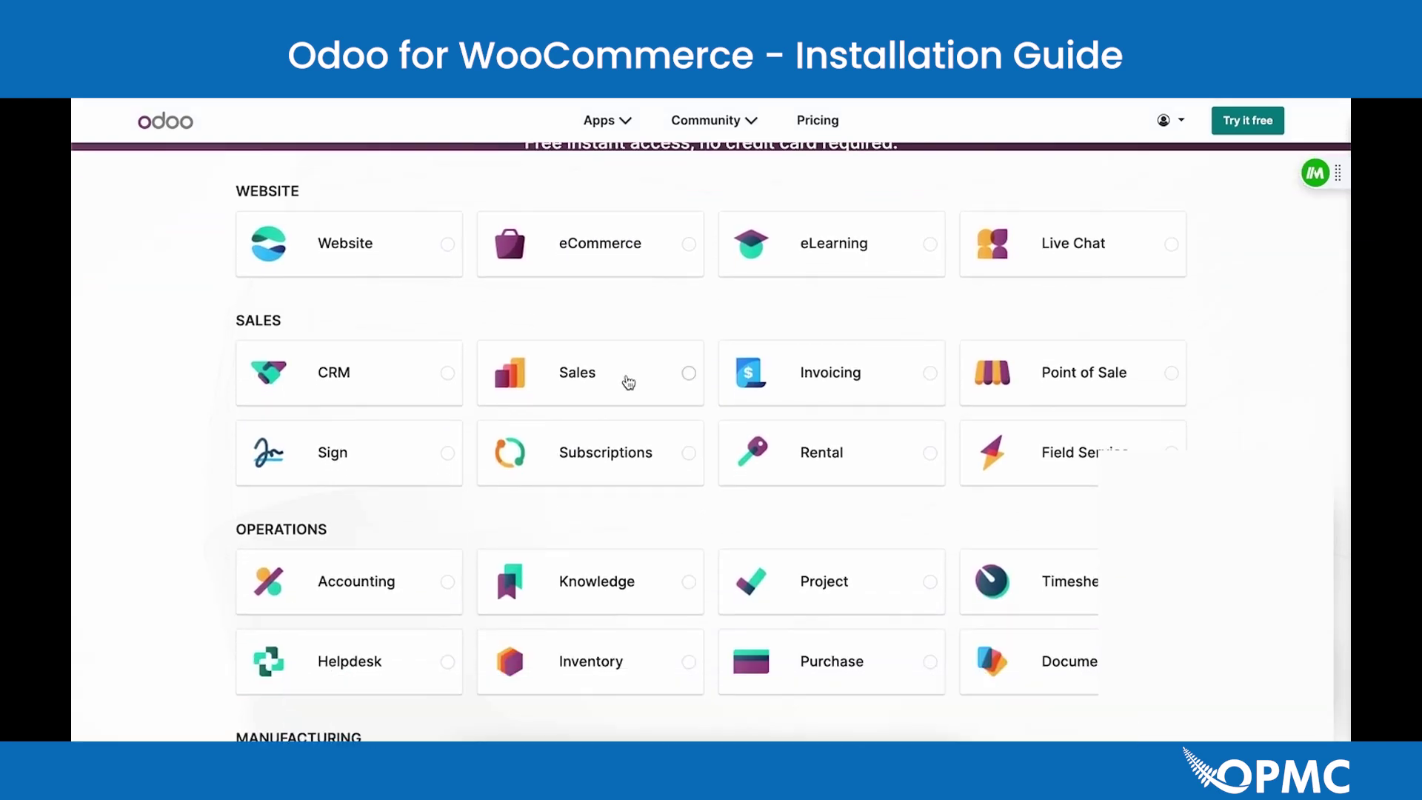
pyautogui.click(625, 380)
pyautogui.click(243, 575)
pyautogui.scroll(-1, 244, 576)
pyautogui.click(544, 565)
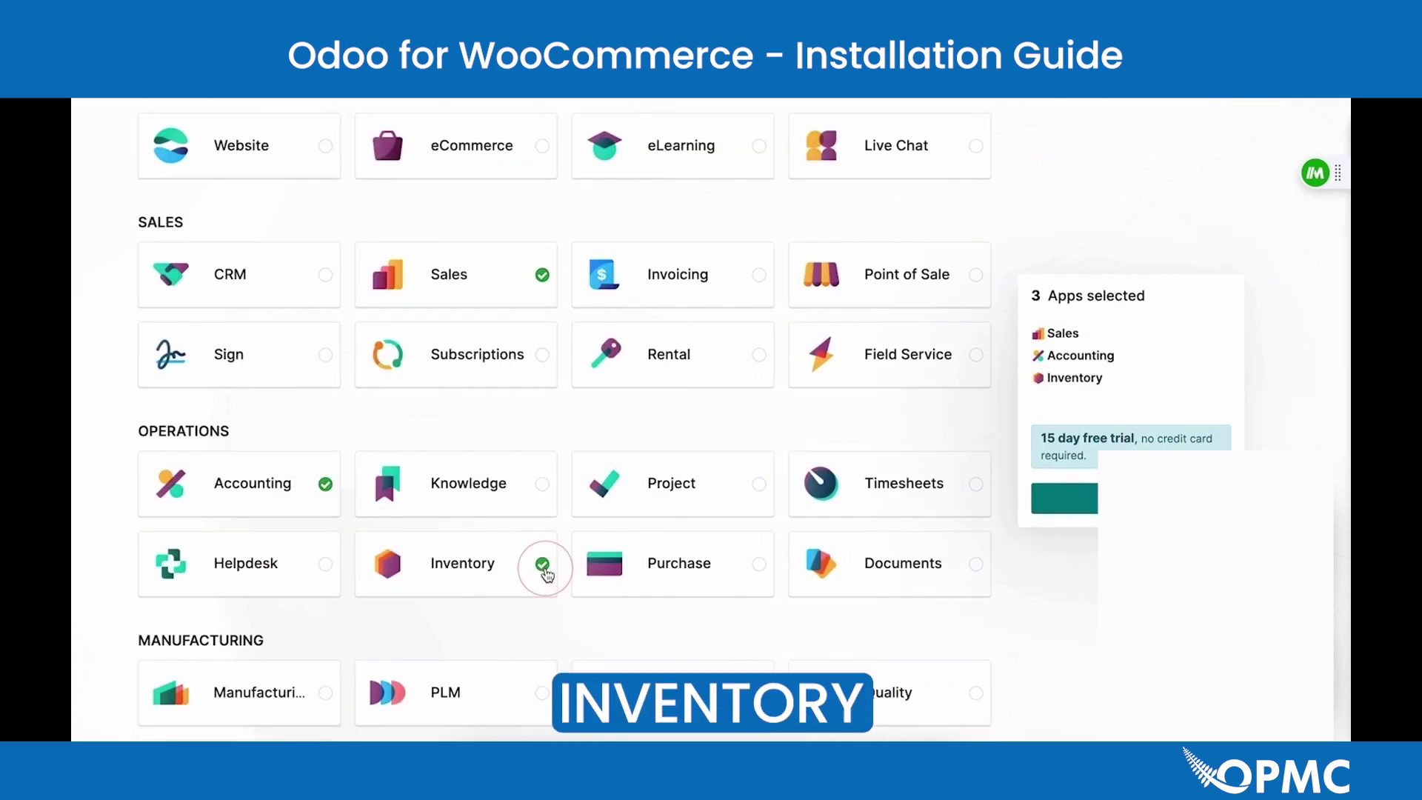
pyautogui.click(696, 277)
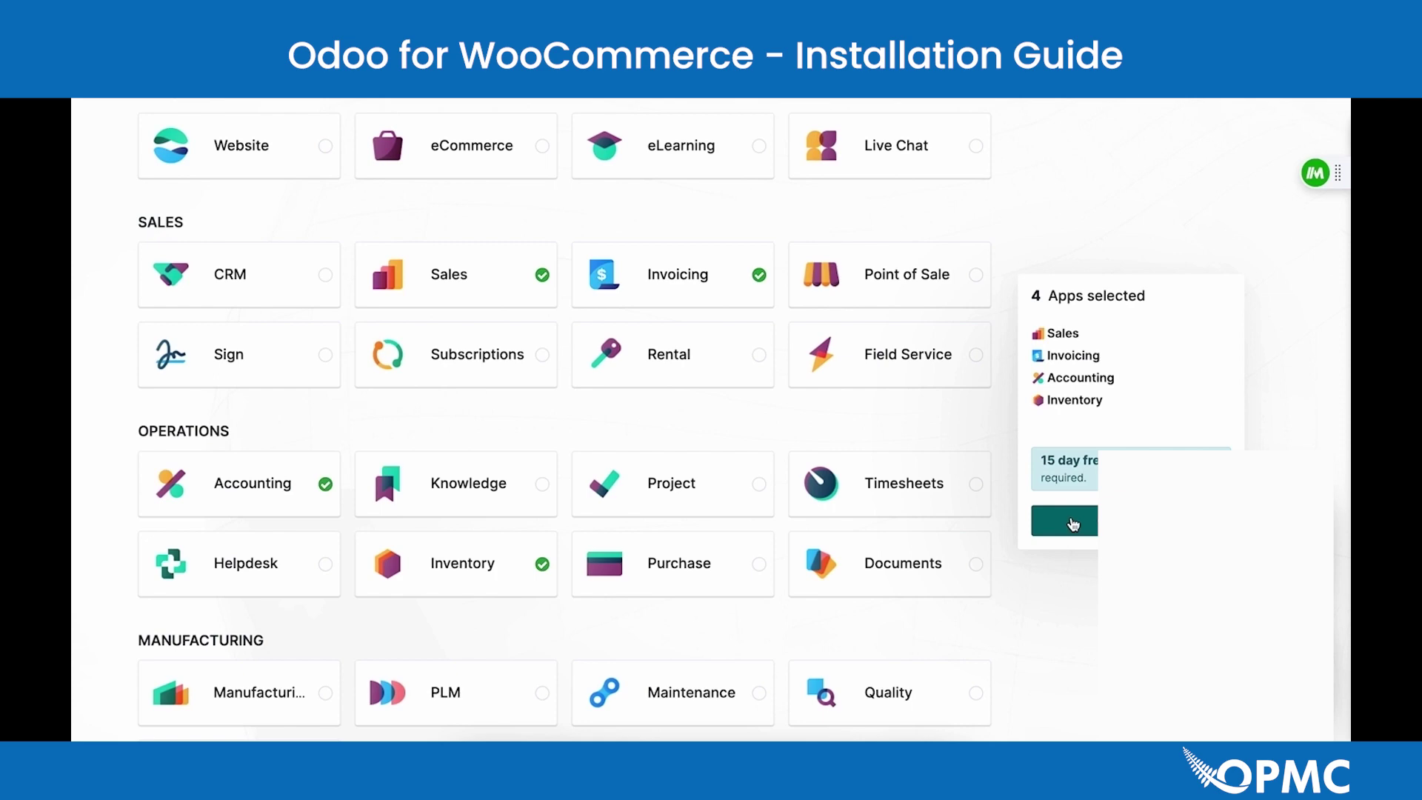
pyautogui.click(1073, 524)
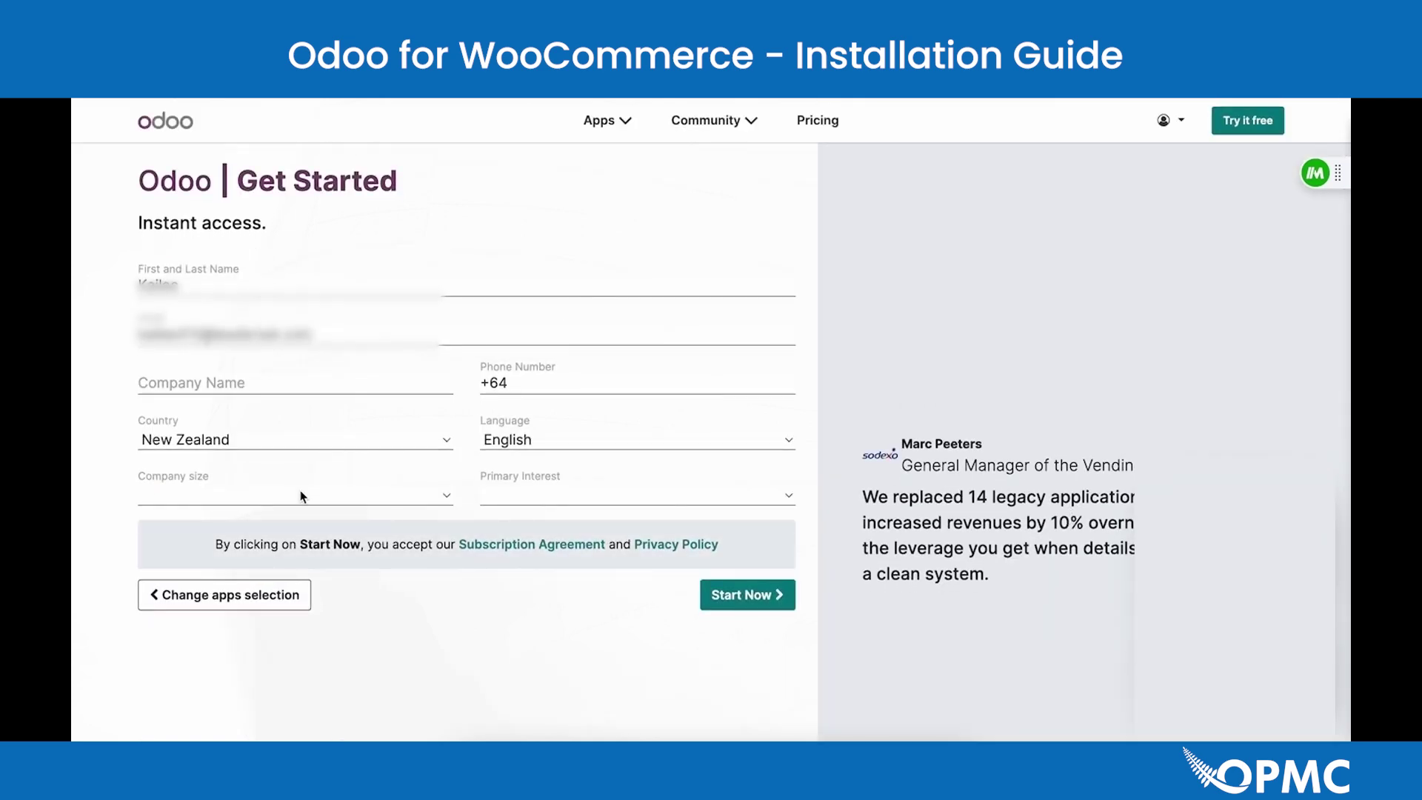
# Sign up as company 'Companyion', under 5 employees, interest 'Use it in my company', and start.
pyautogui.click(744, 595)
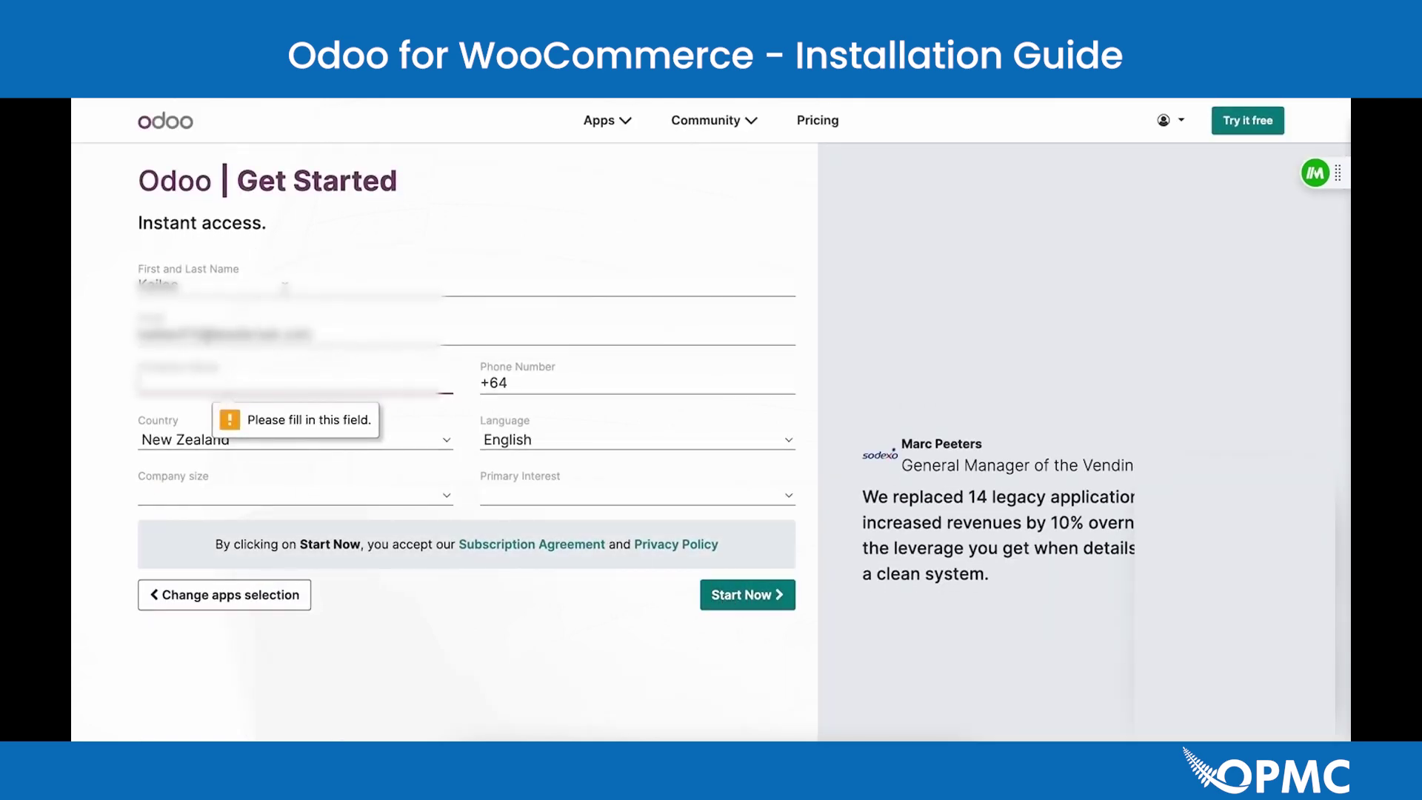
pyautogui.write('Company')
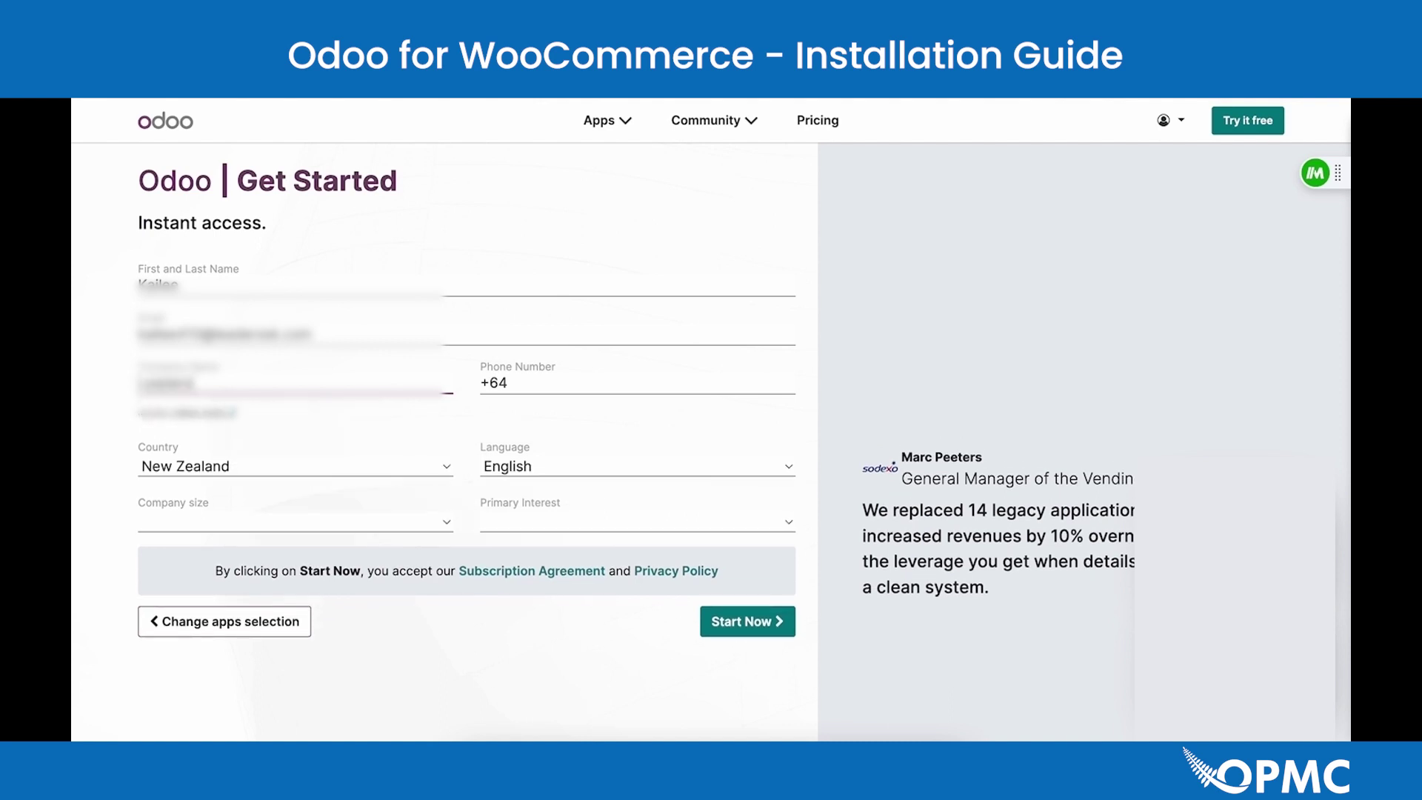
pyautogui.write('ion')
pyautogui.click(744, 622)
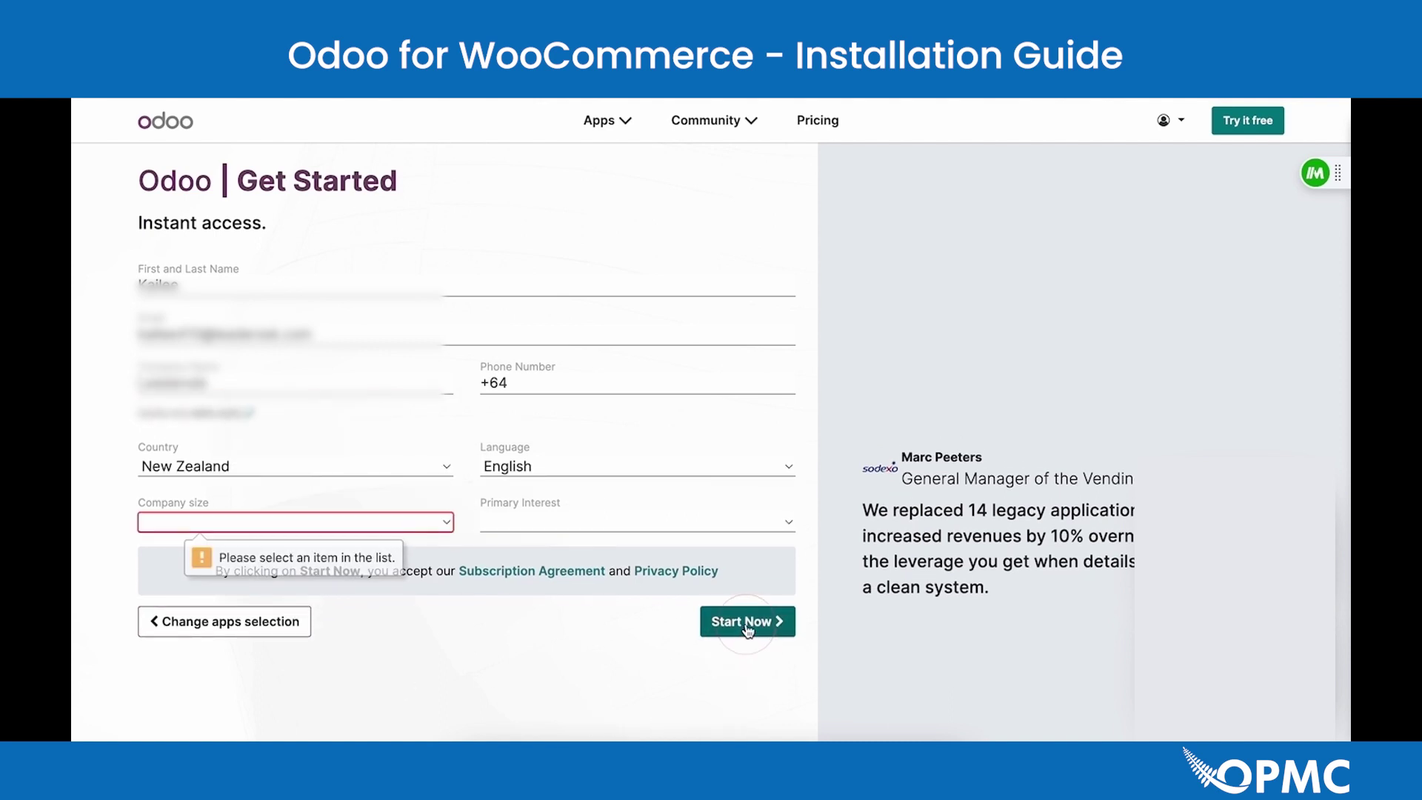
pyautogui.click(278, 518)
pyautogui.click(277, 522)
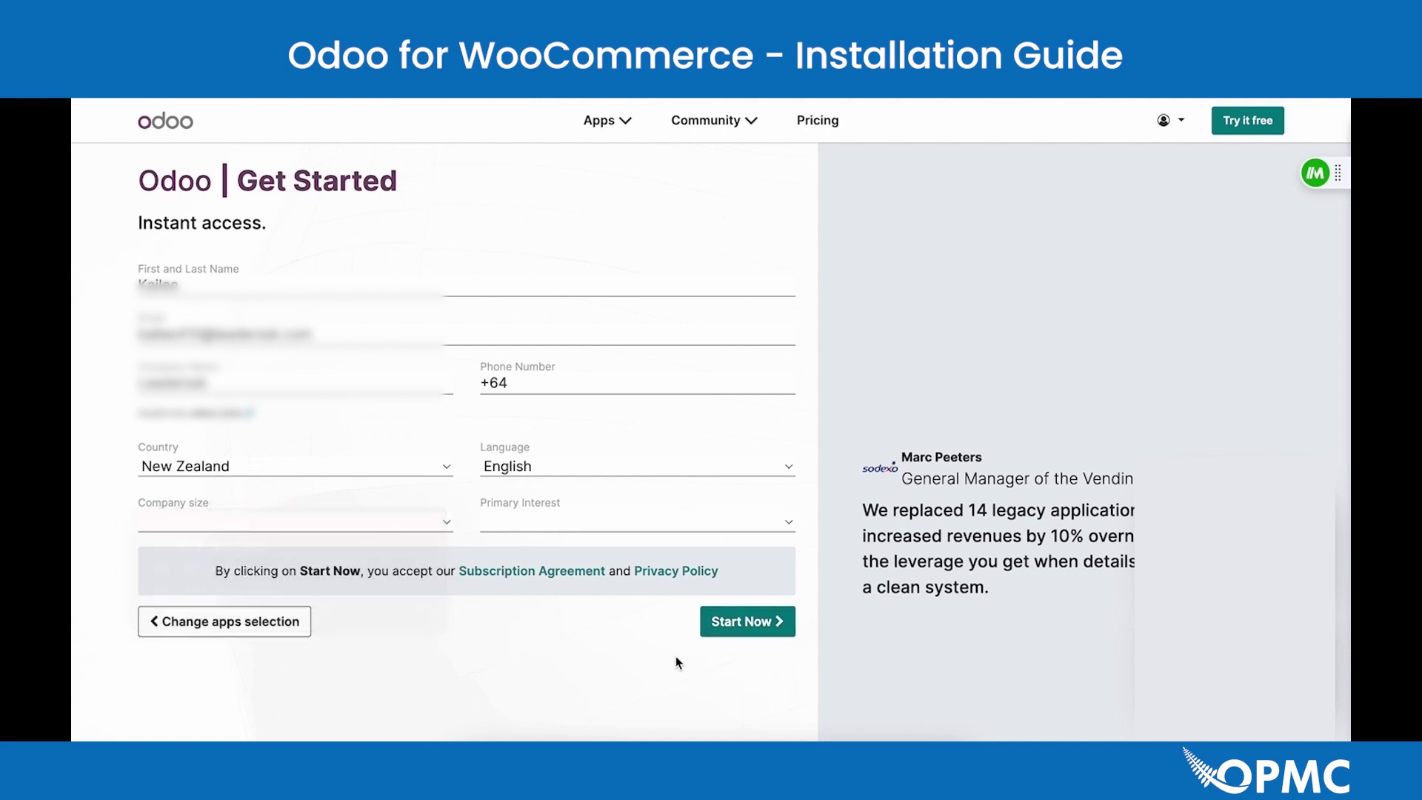
pyautogui.click(694, 523)
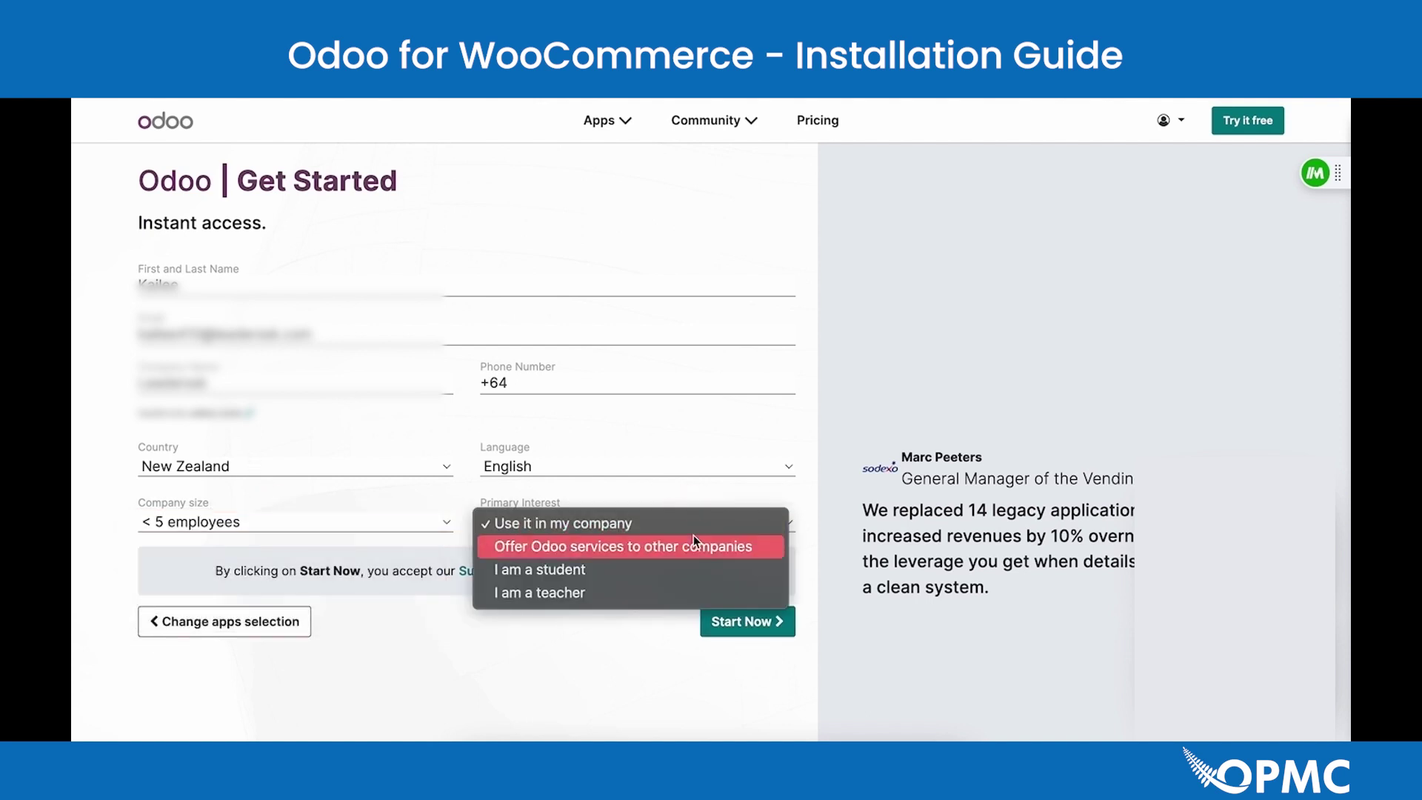
pyautogui.click(696, 530)
pyautogui.click(738, 622)
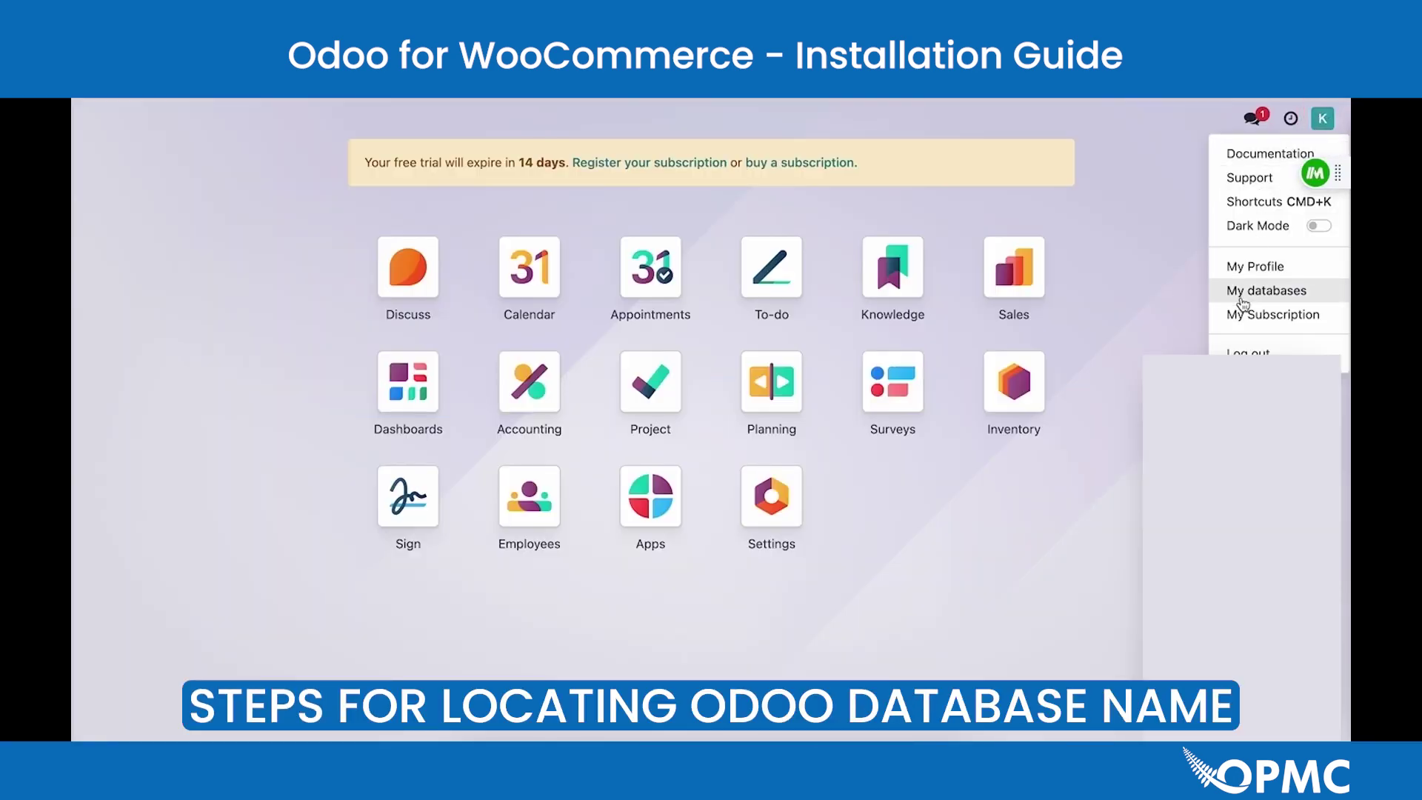
# Check the login email on My Profile in the existing database, then go to My databases.
pyautogui.click(1242, 292)
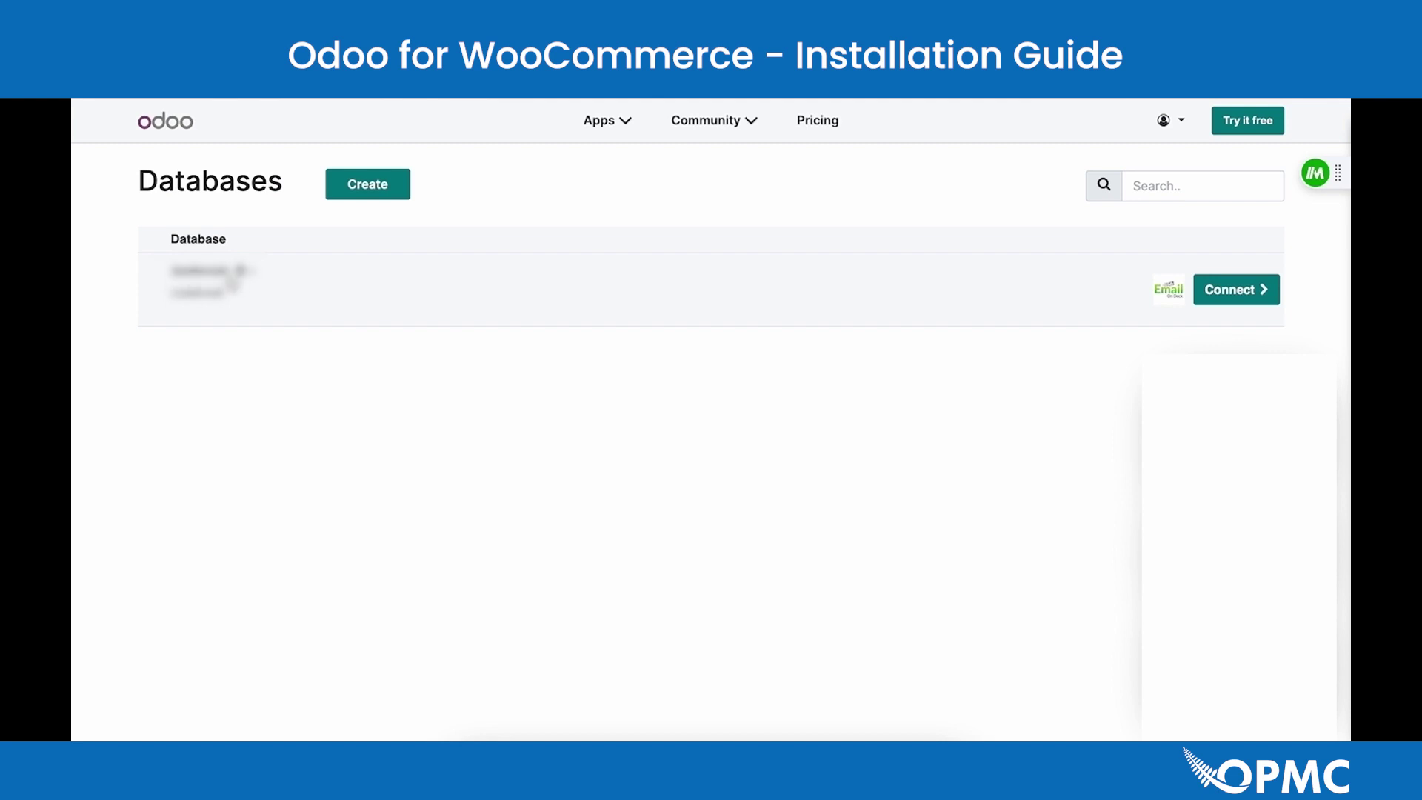
pyautogui.click(1259, 288)
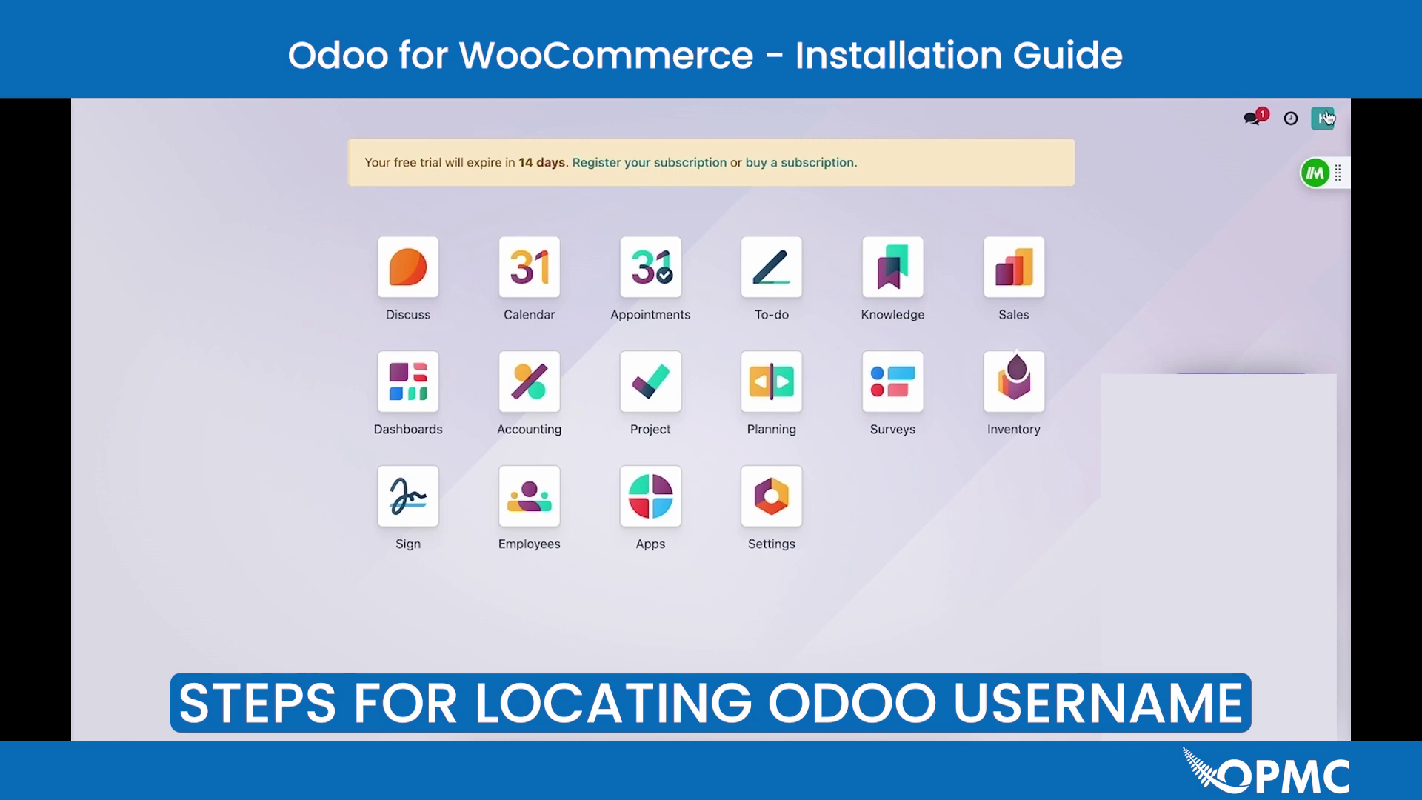
pyautogui.click(1323, 120)
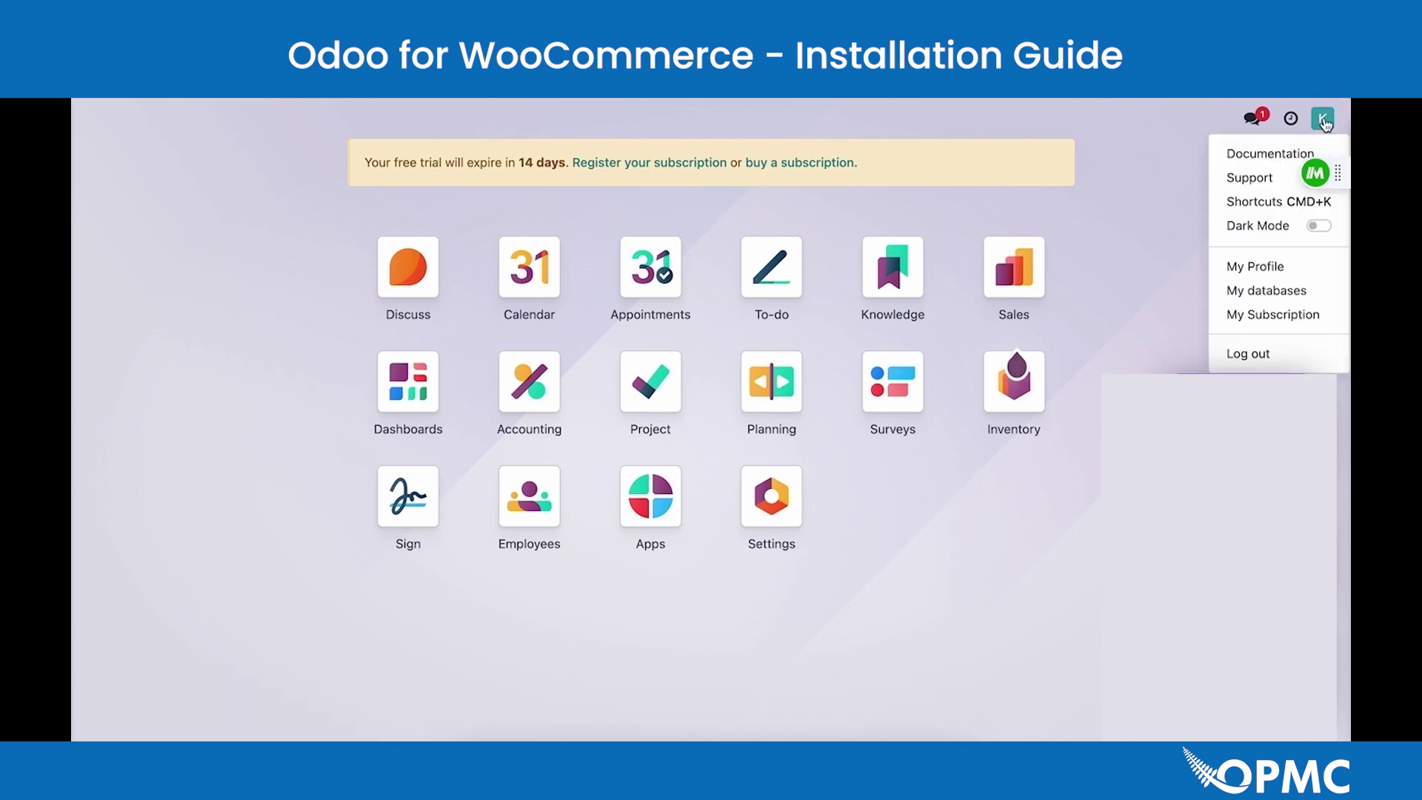
pyautogui.click(1247, 267)
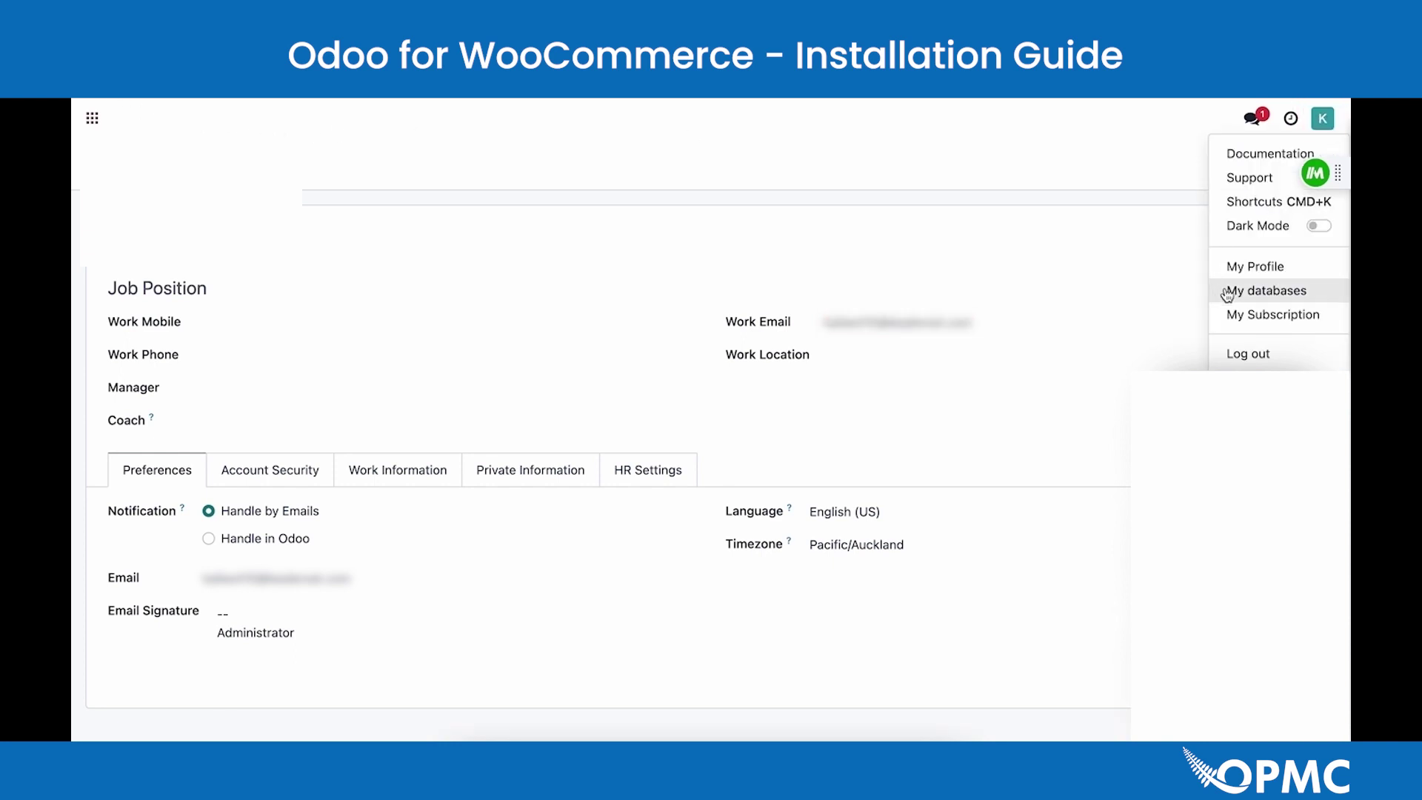
pyautogui.click(1222, 302)
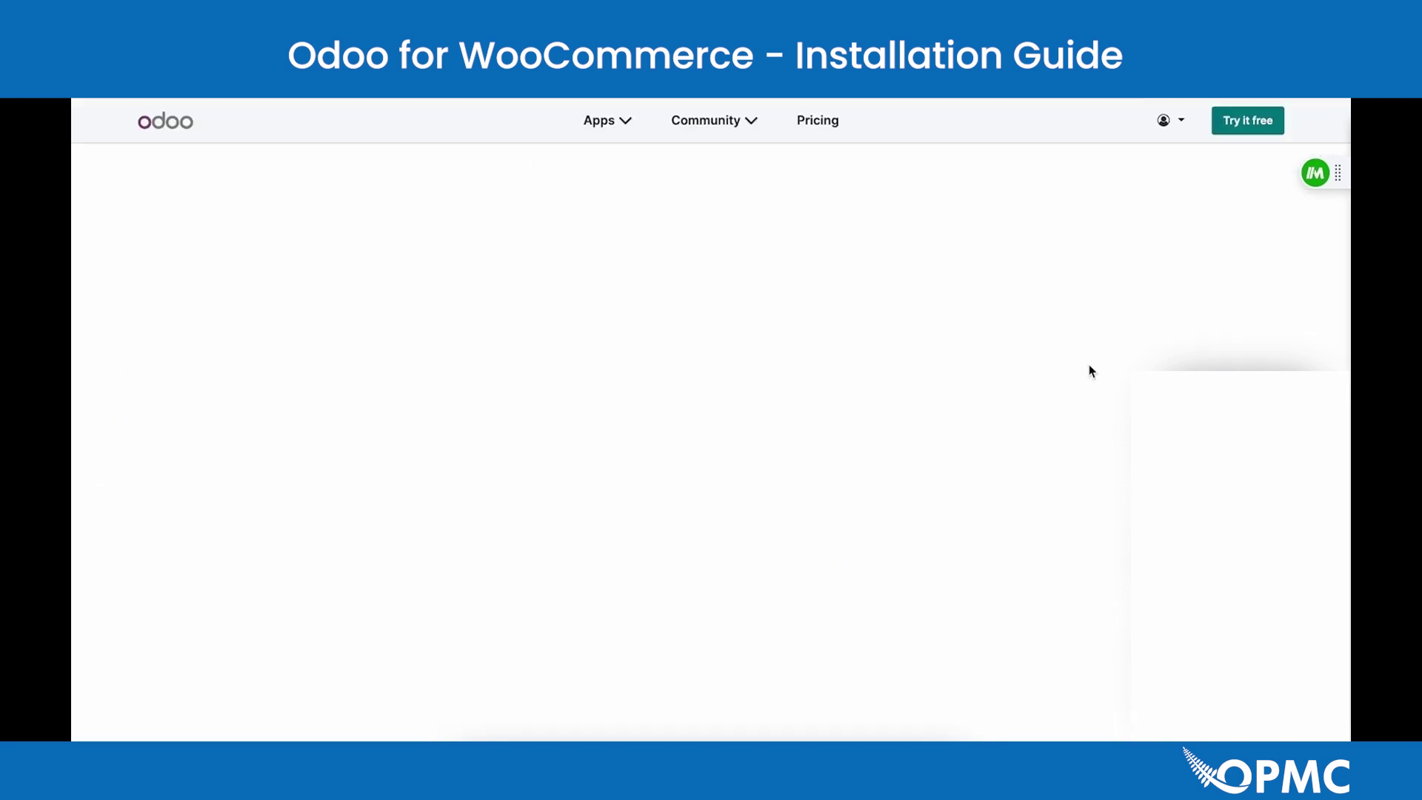
# Activate the developer mode under Developer Tools in Odoo's General Settings.
pyautogui.click(1223, 286)
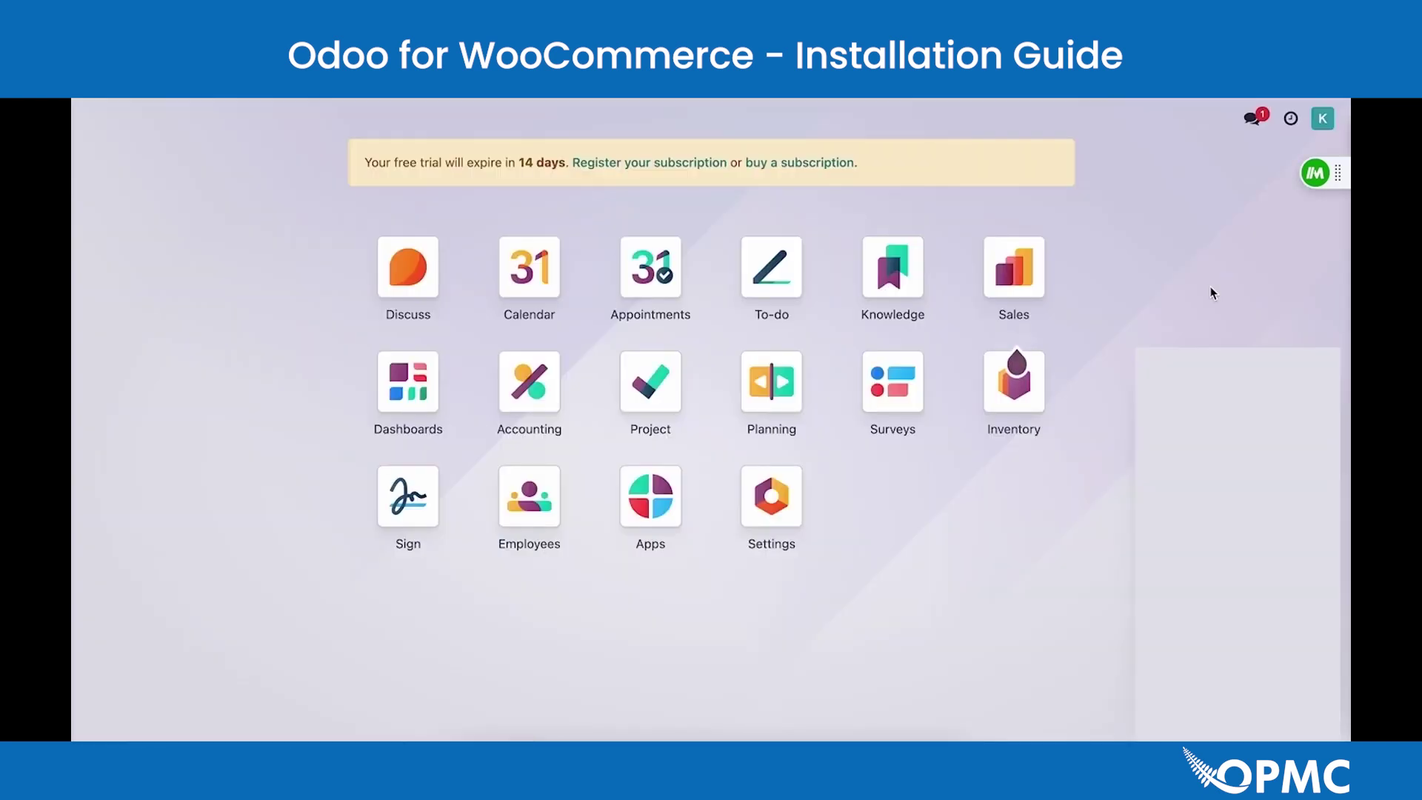
pyautogui.click(770, 498)
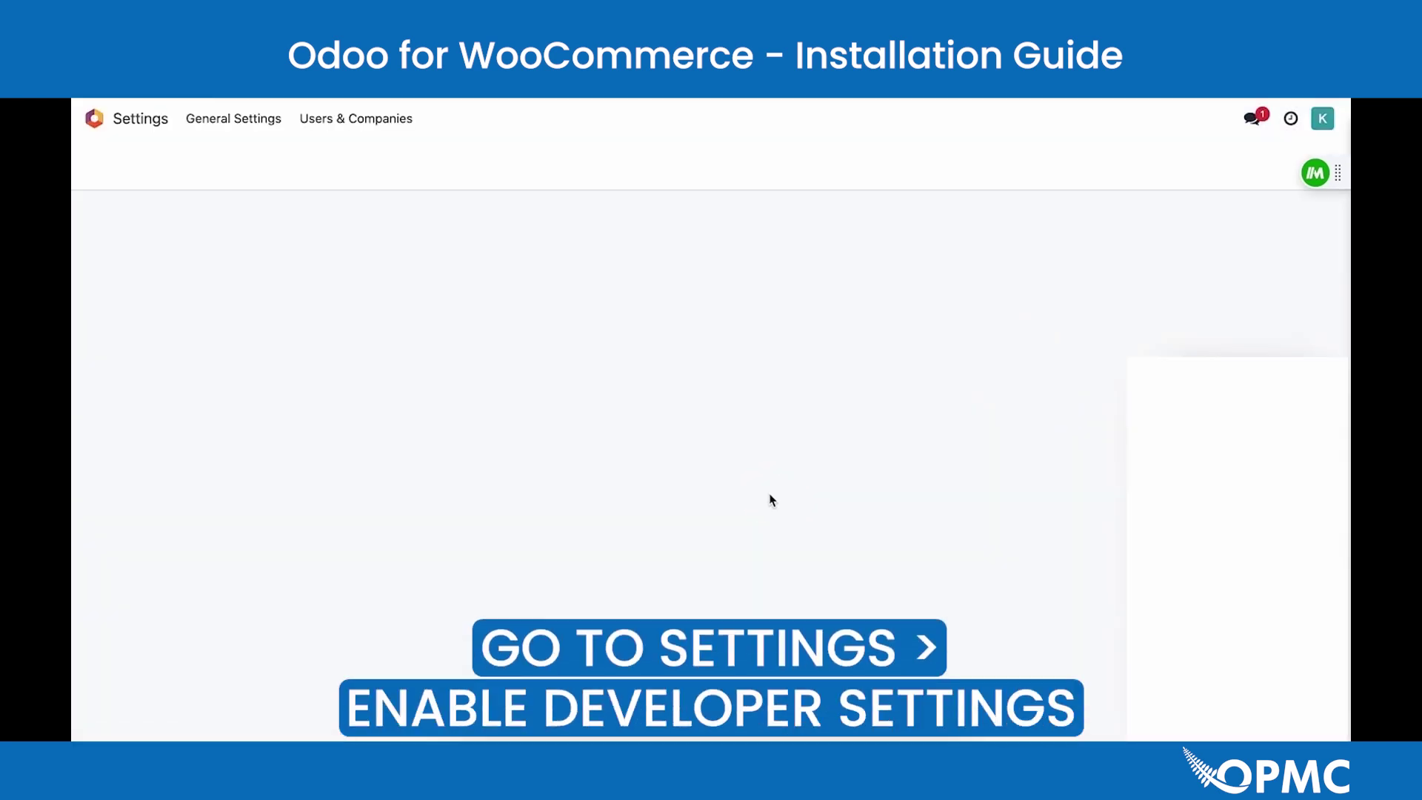
pyautogui.scroll(-8, 770, 498)
pyautogui.scroll(-12, 770, 498)
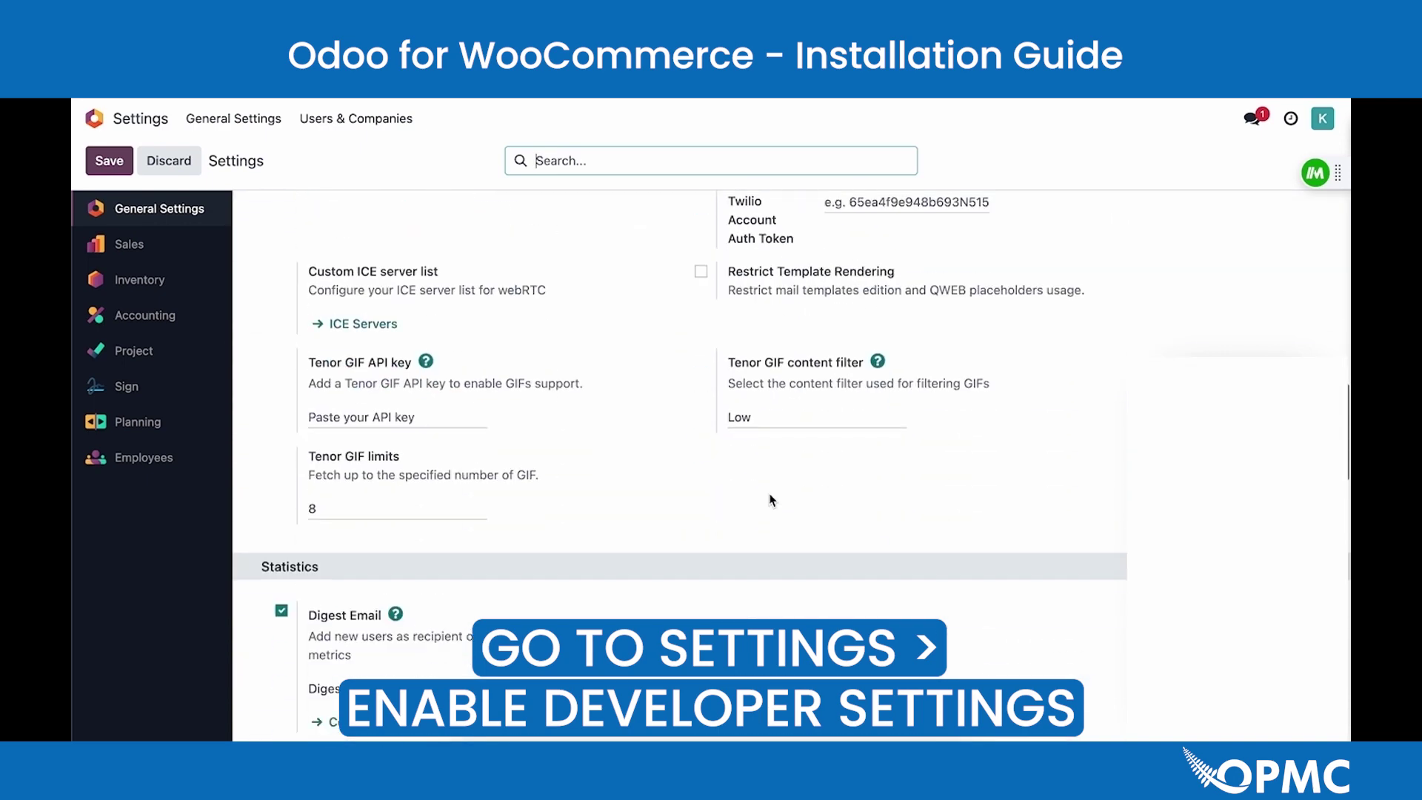
pyautogui.scroll(-10, 771, 498)
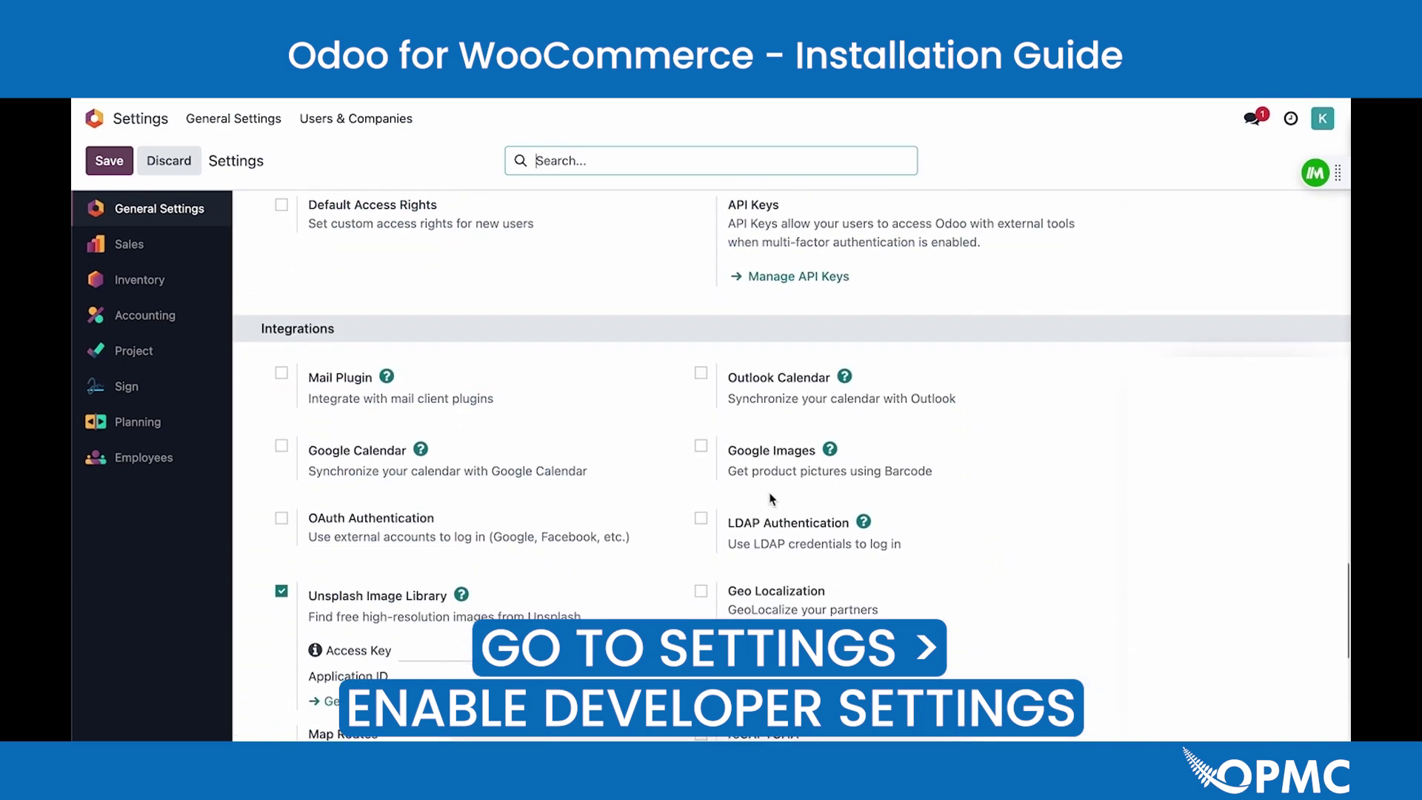
pyautogui.click(435, 469)
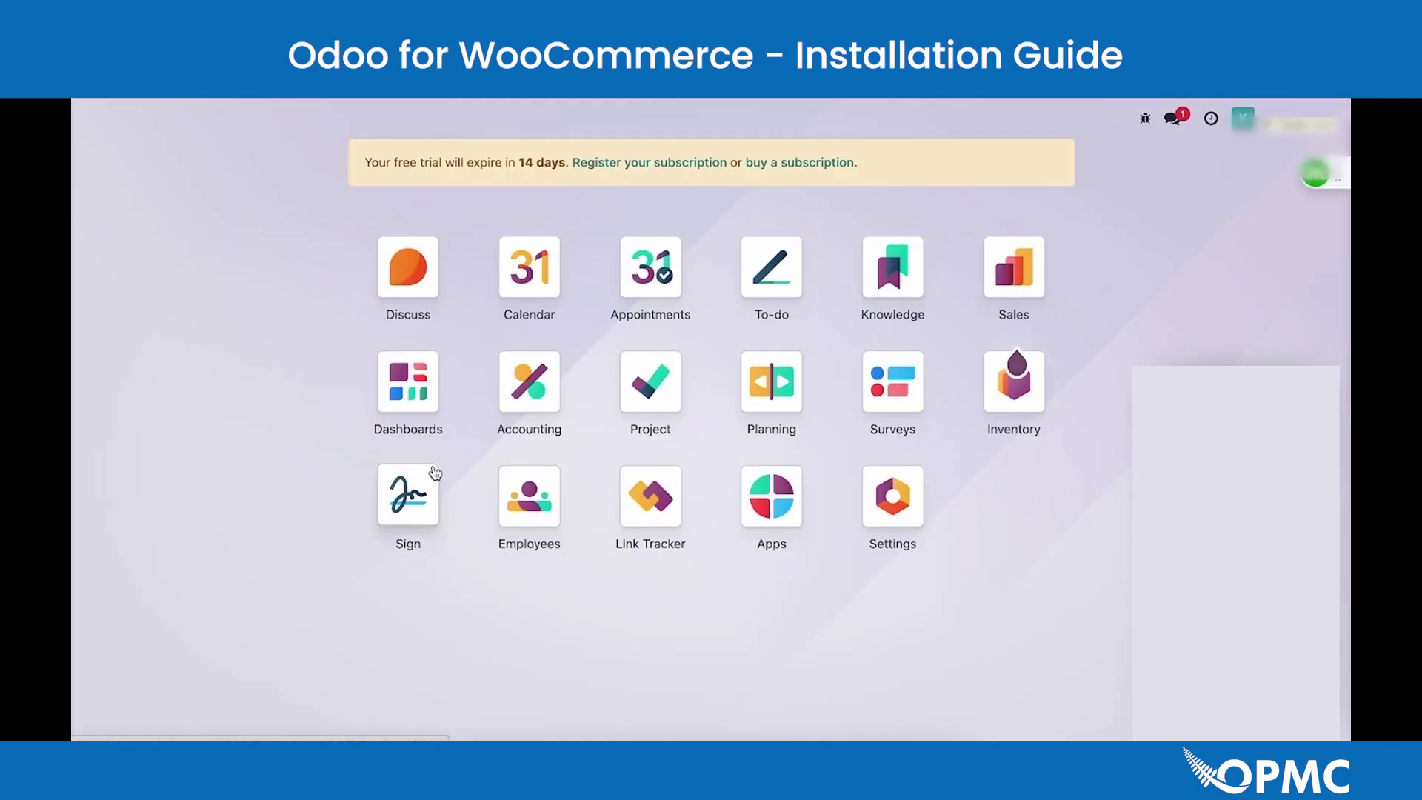
# Open the Account Security tab of your own Odoo user profile.
pyautogui.click(1242, 118)
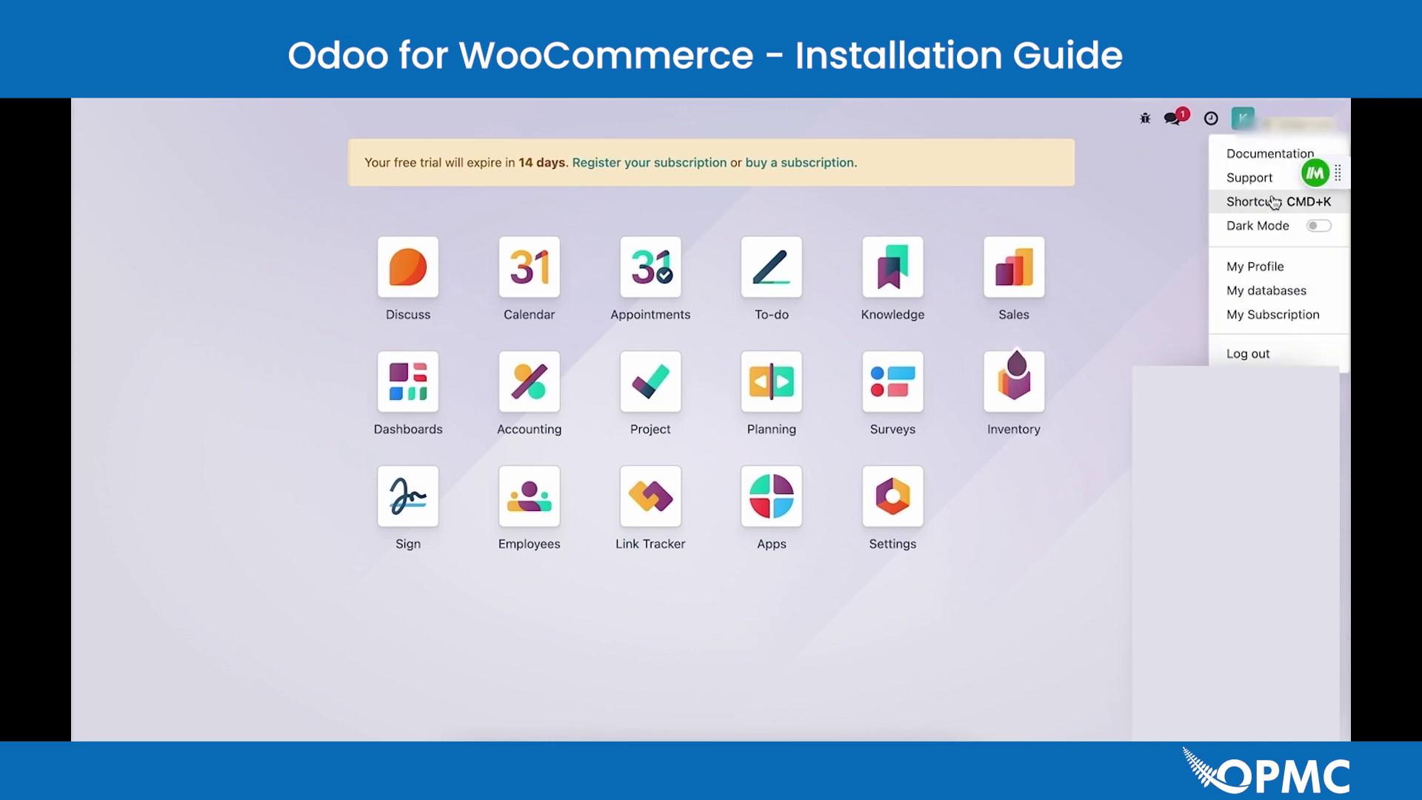
pyautogui.click(1259, 266)
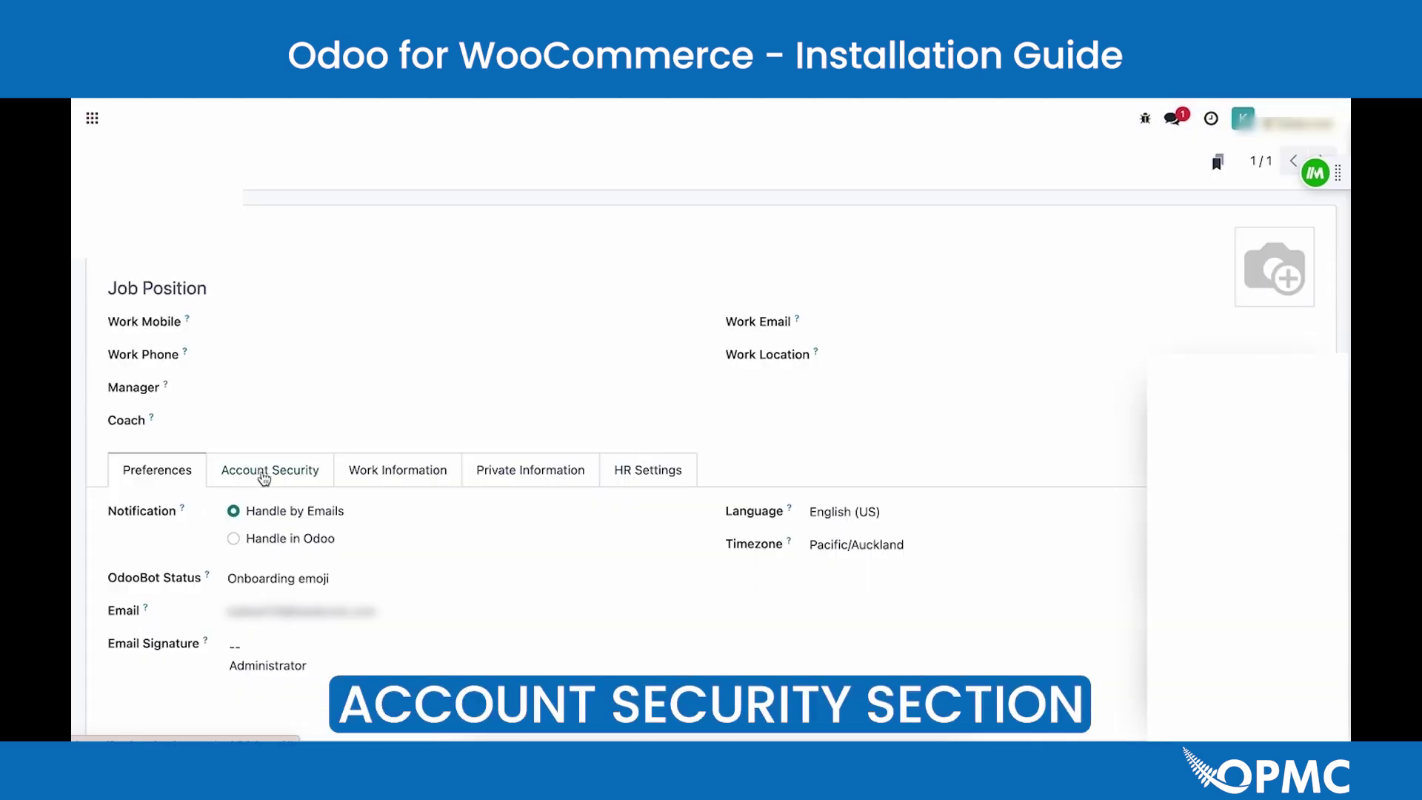
pyautogui.click(263, 472)
pyautogui.scroll(-3, 263, 474)
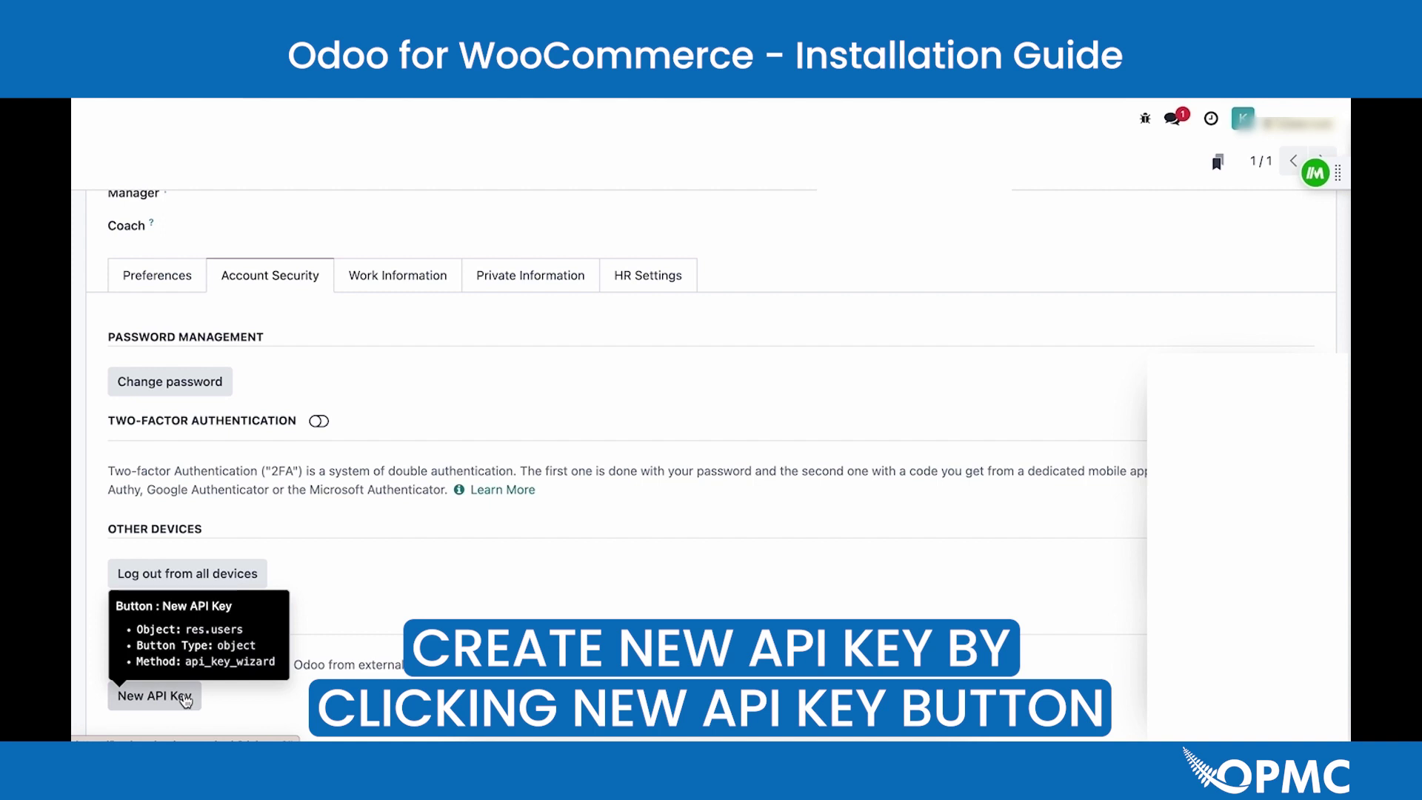
# Confirm the account password, generate an API key named 'Odoo to WooCommerce' and copy it.
pyautogui.click(185, 700)
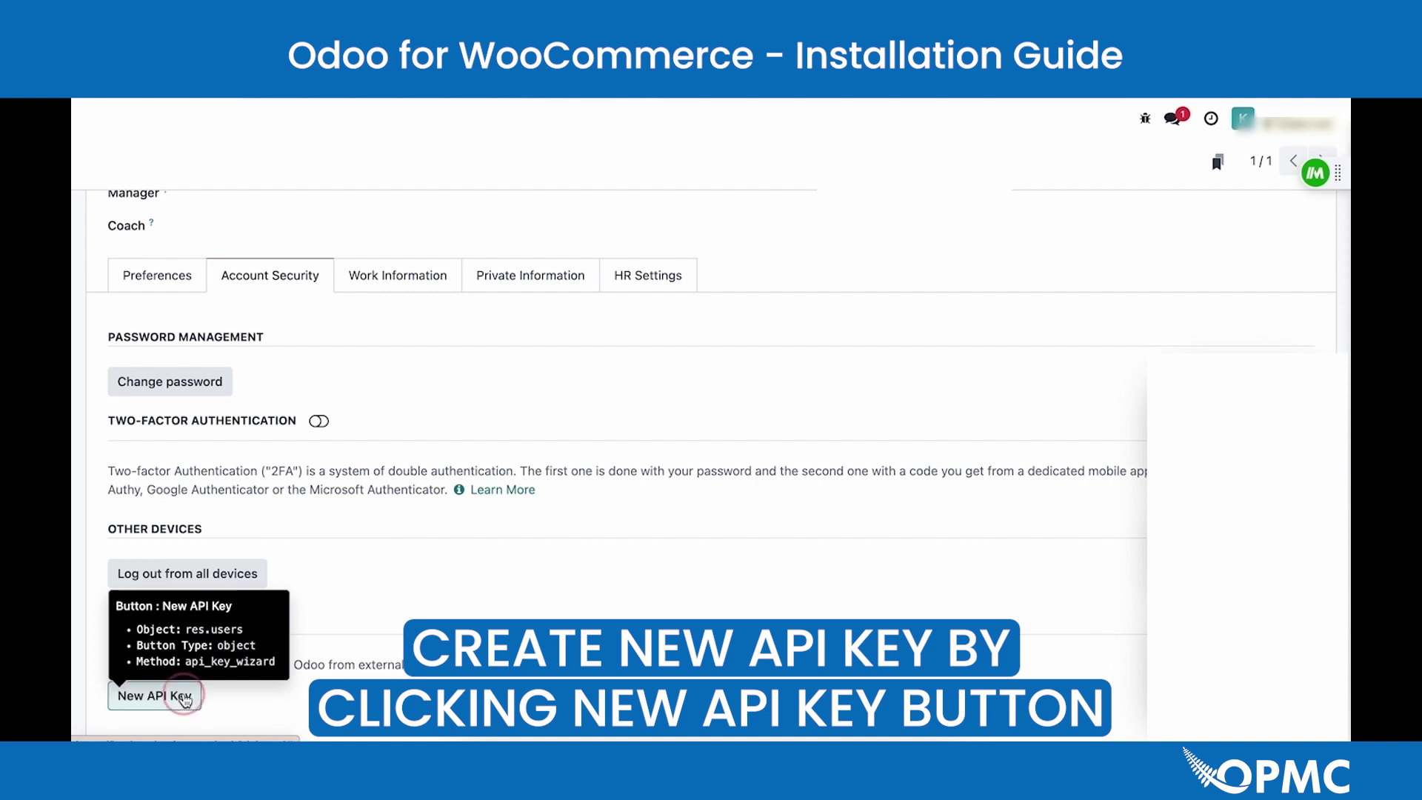
pyautogui.click(371, 420)
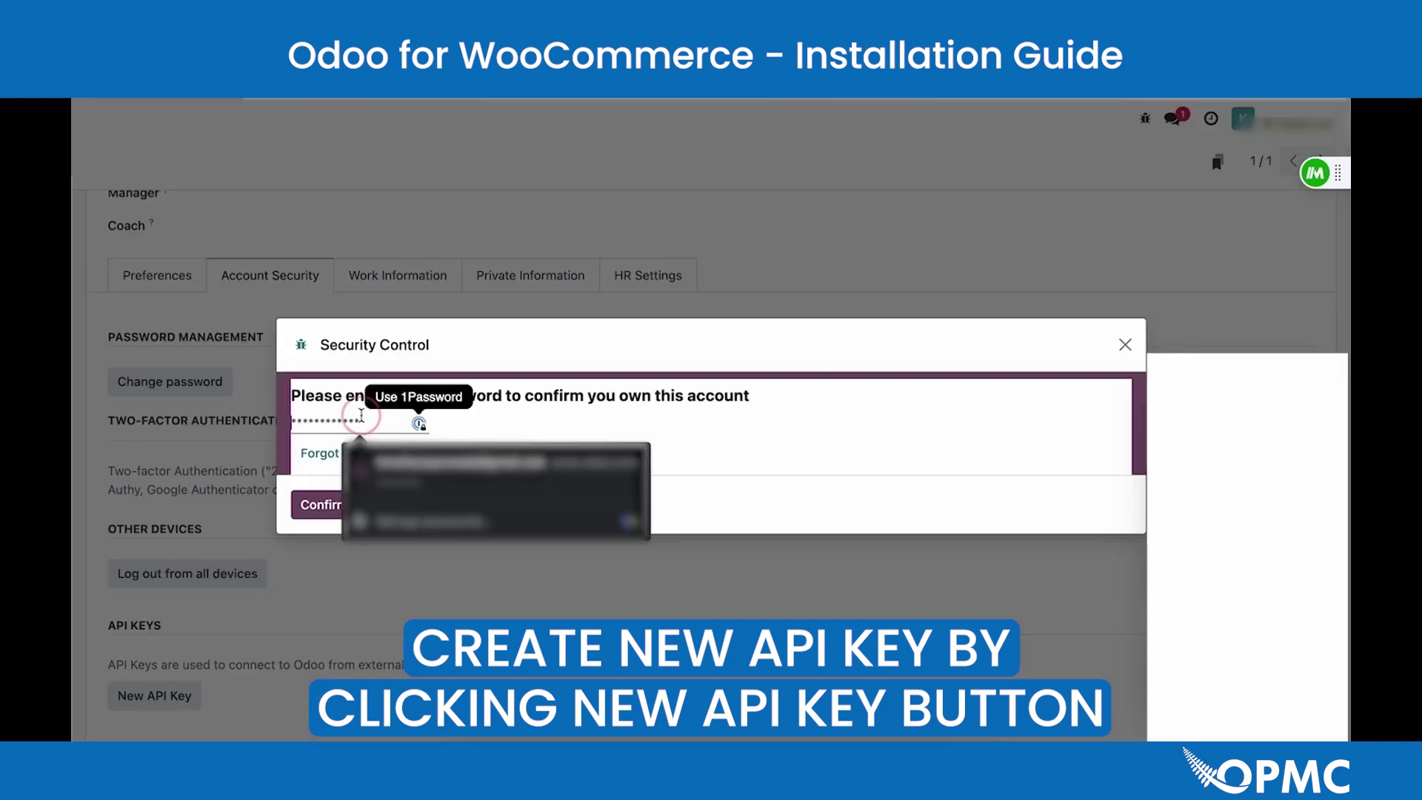
pyautogui.write('••')
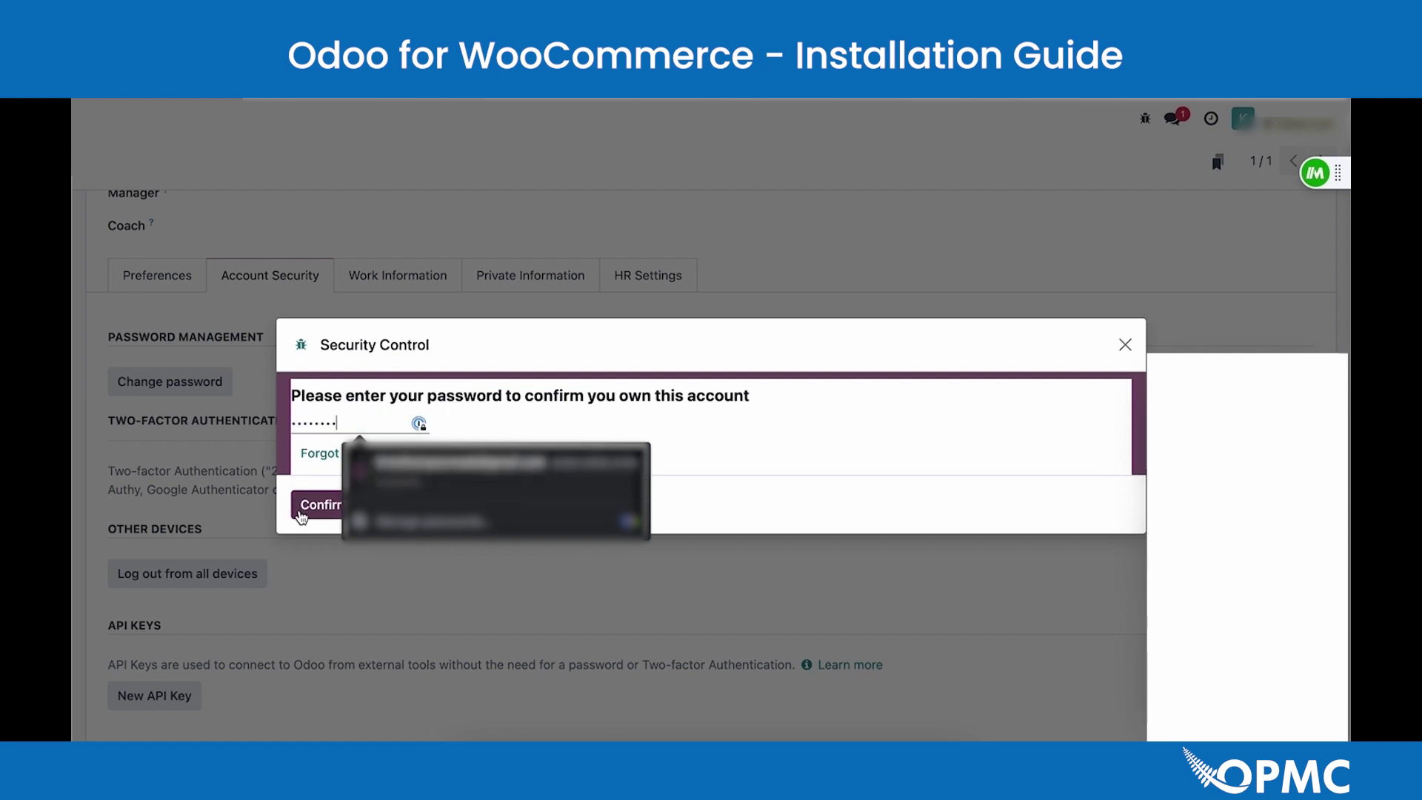
pyautogui.click(301, 512)
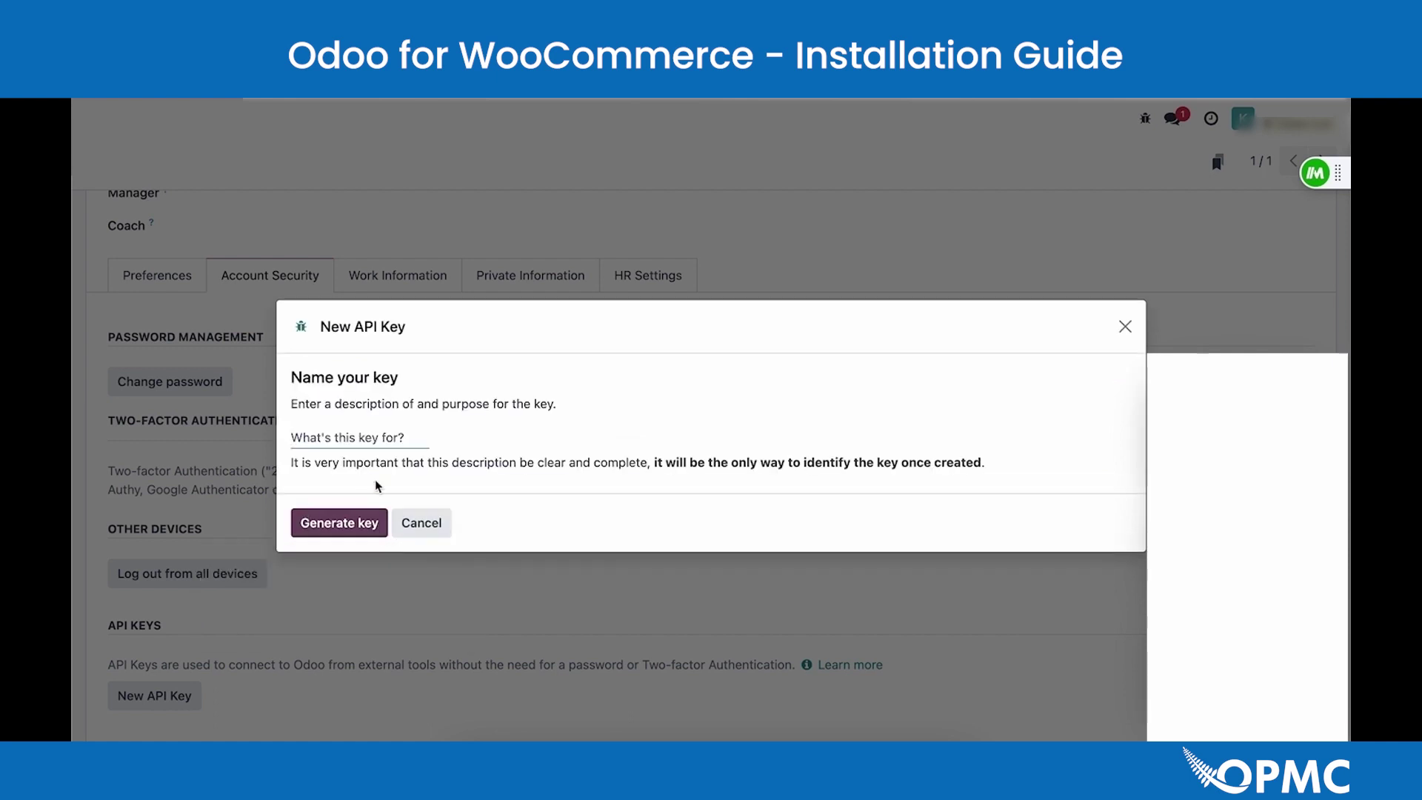
pyautogui.write('Odoo')
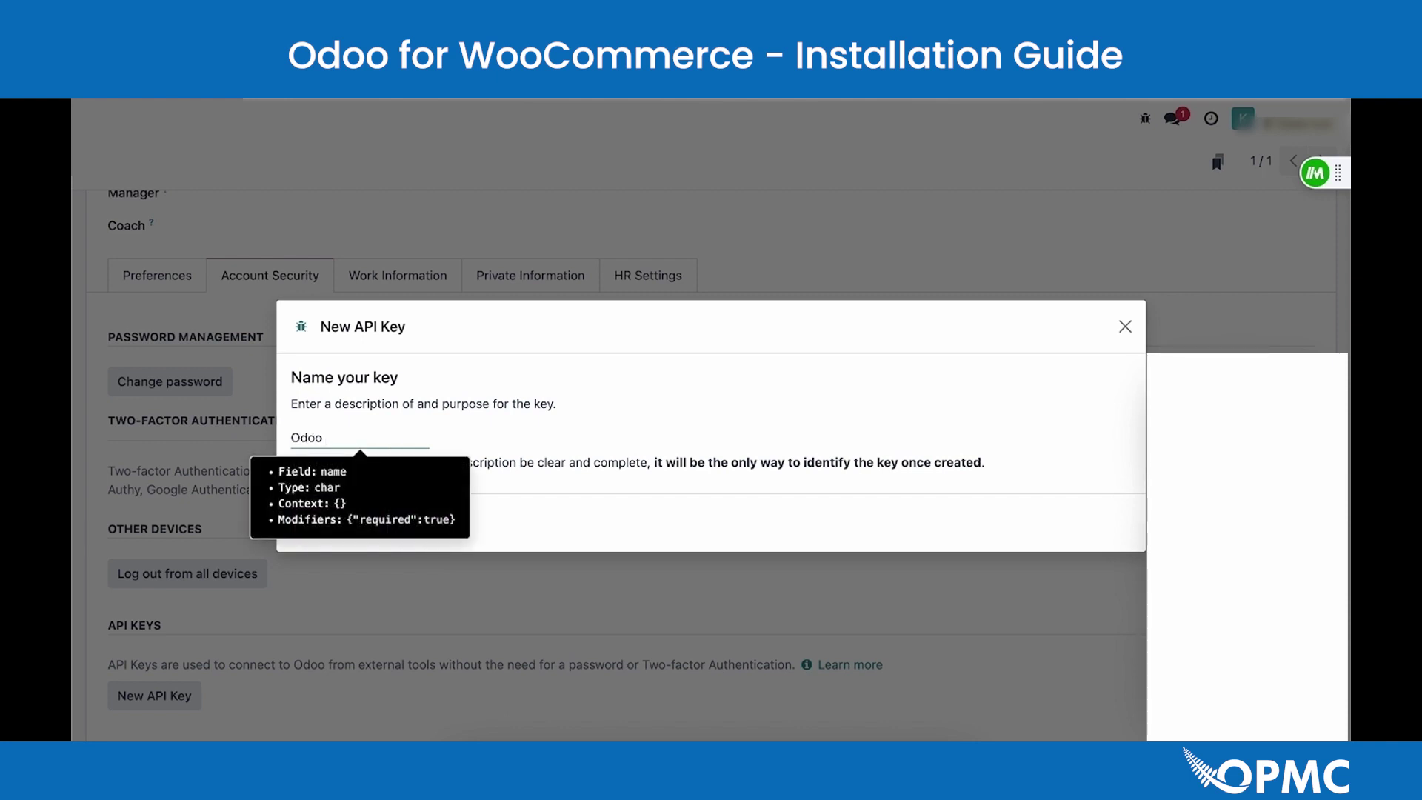
pyautogui.write(' to WooCommerce')
pyautogui.click(366, 521)
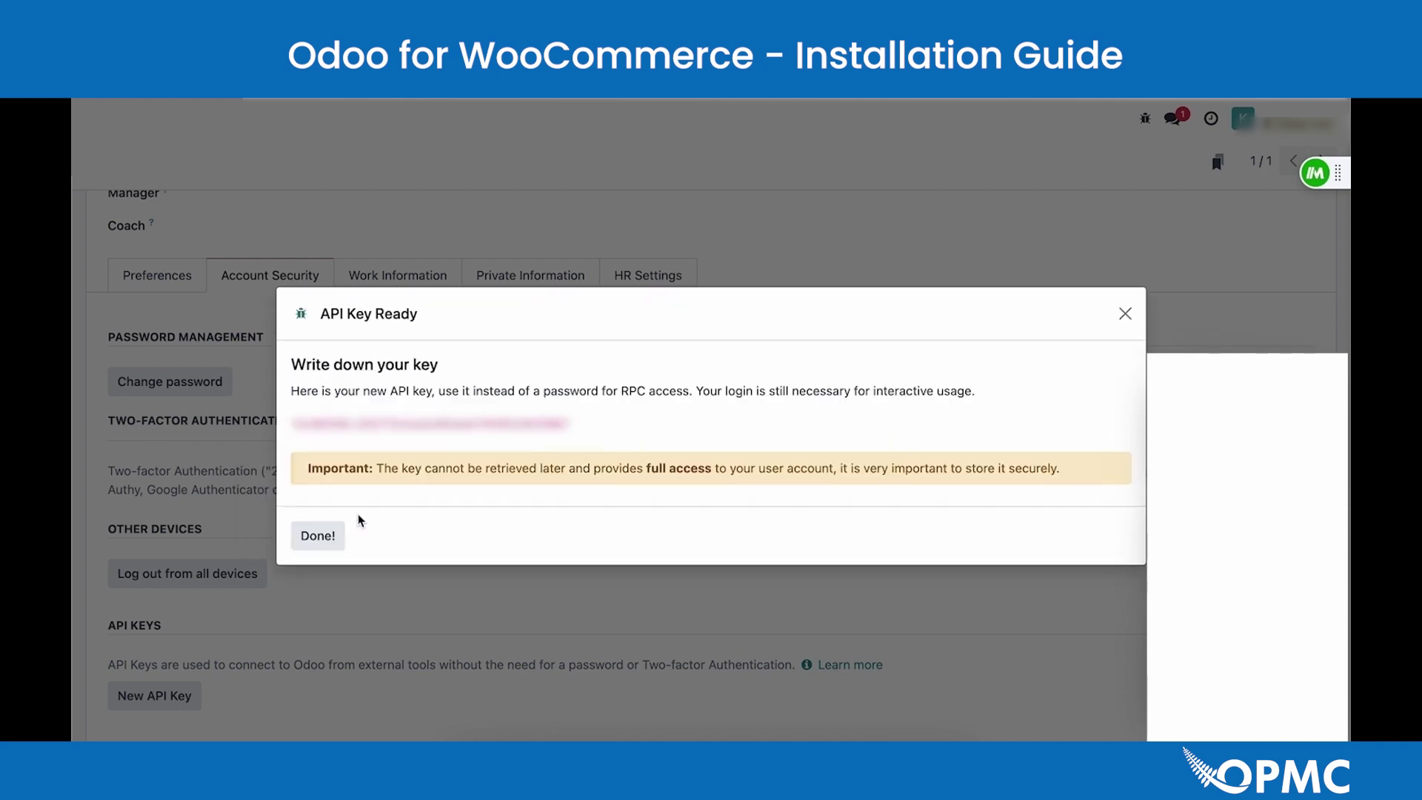
pyautogui.moveTo(577, 434); pyautogui.dragTo(290, 426)
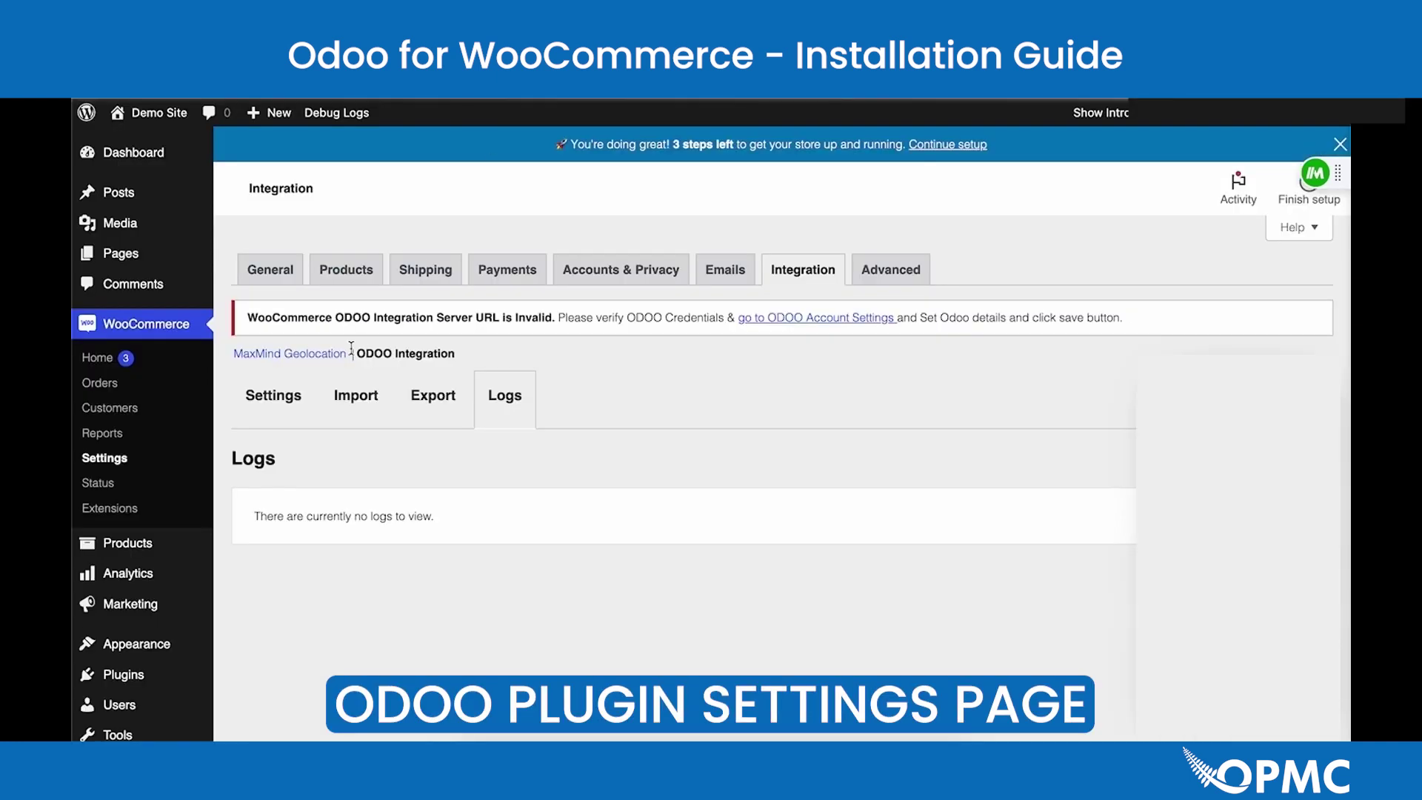
# Paste the Odoo server URL and database name into the ODOO Integration connection settings.
pyautogui.click(289, 401)
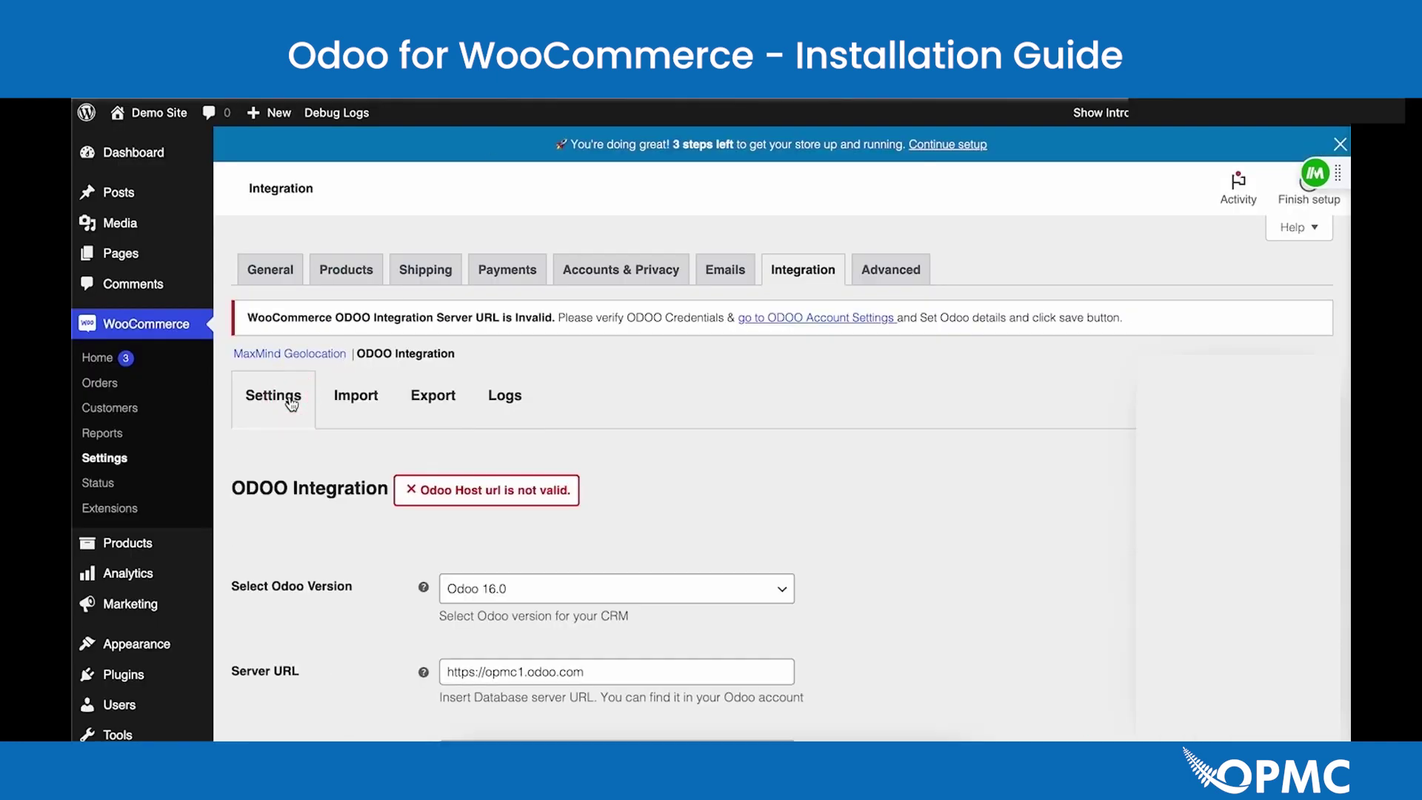
pyautogui.scroll(-4, 407, 552)
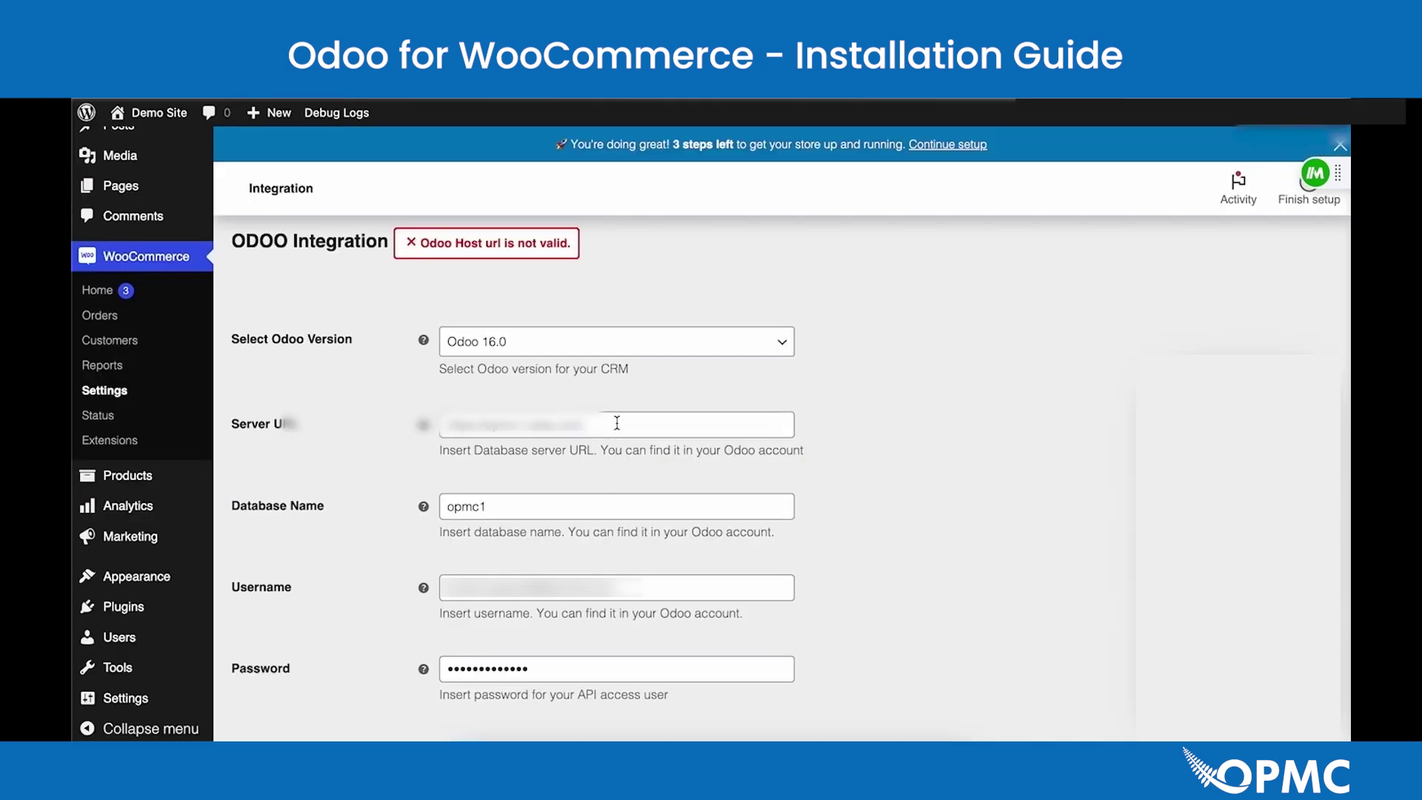
pyautogui.moveTo(613, 423); pyautogui.dragTo(387, 425)
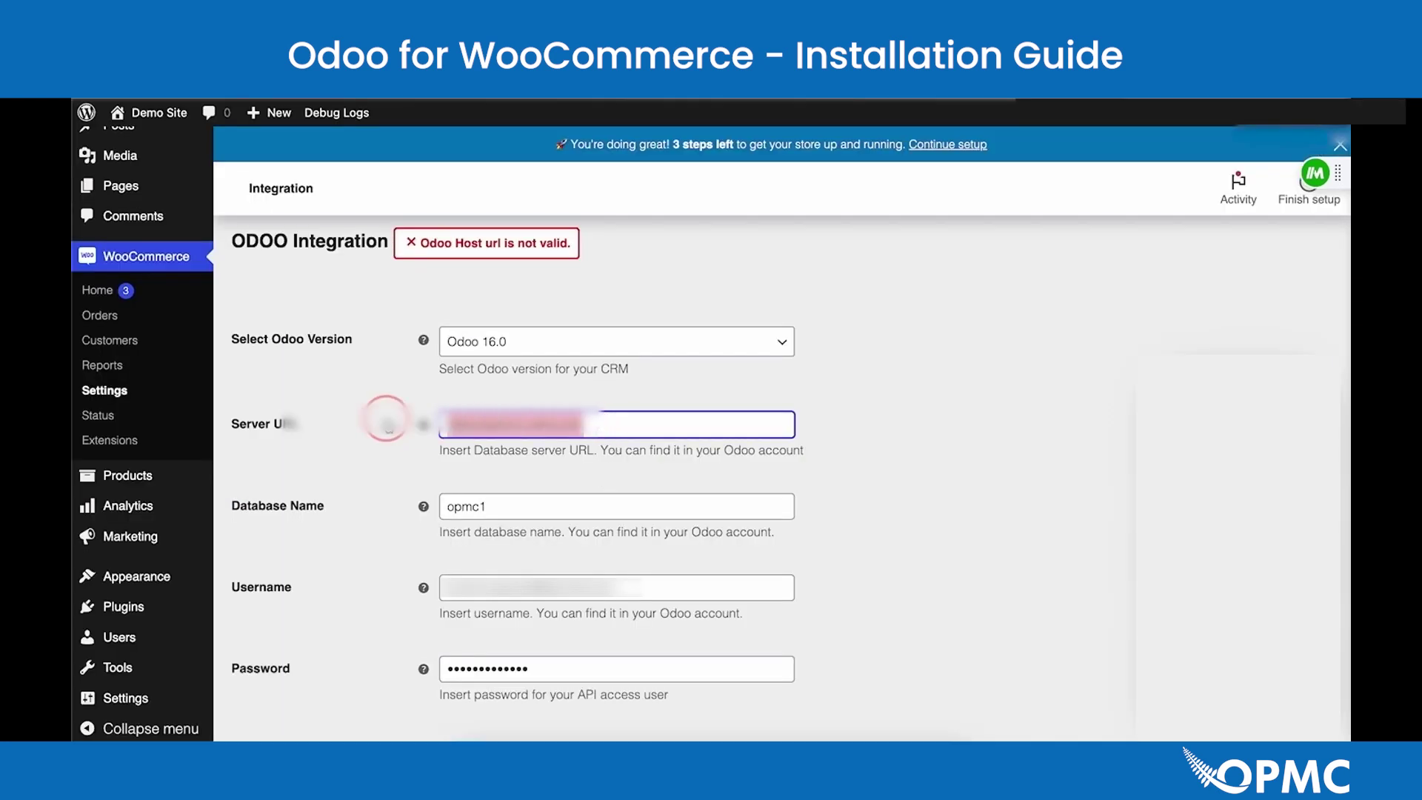
pyautogui.hotkey('ctrl', 'v')
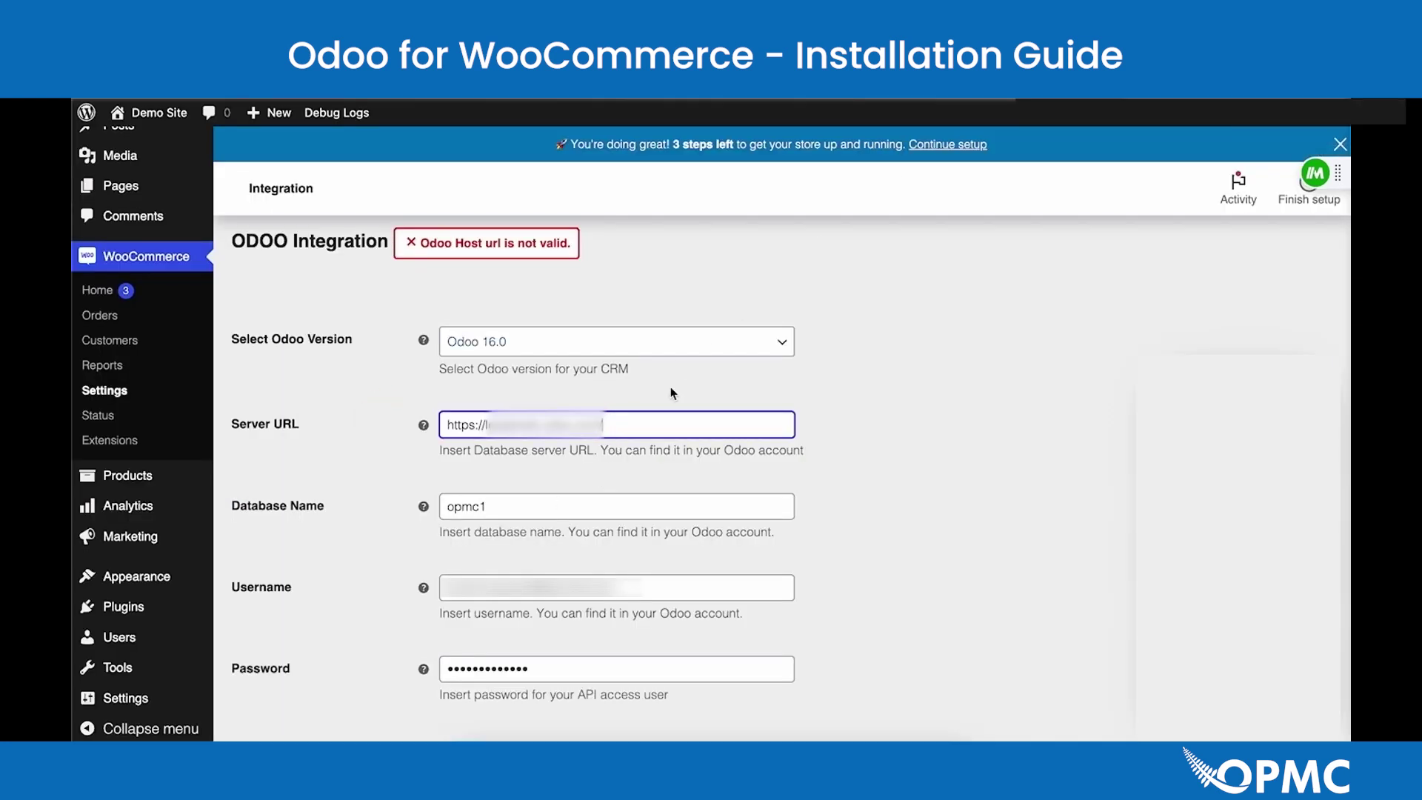
pyautogui.moveTo(616, 506); pyautogui.dragTo(393, 516)
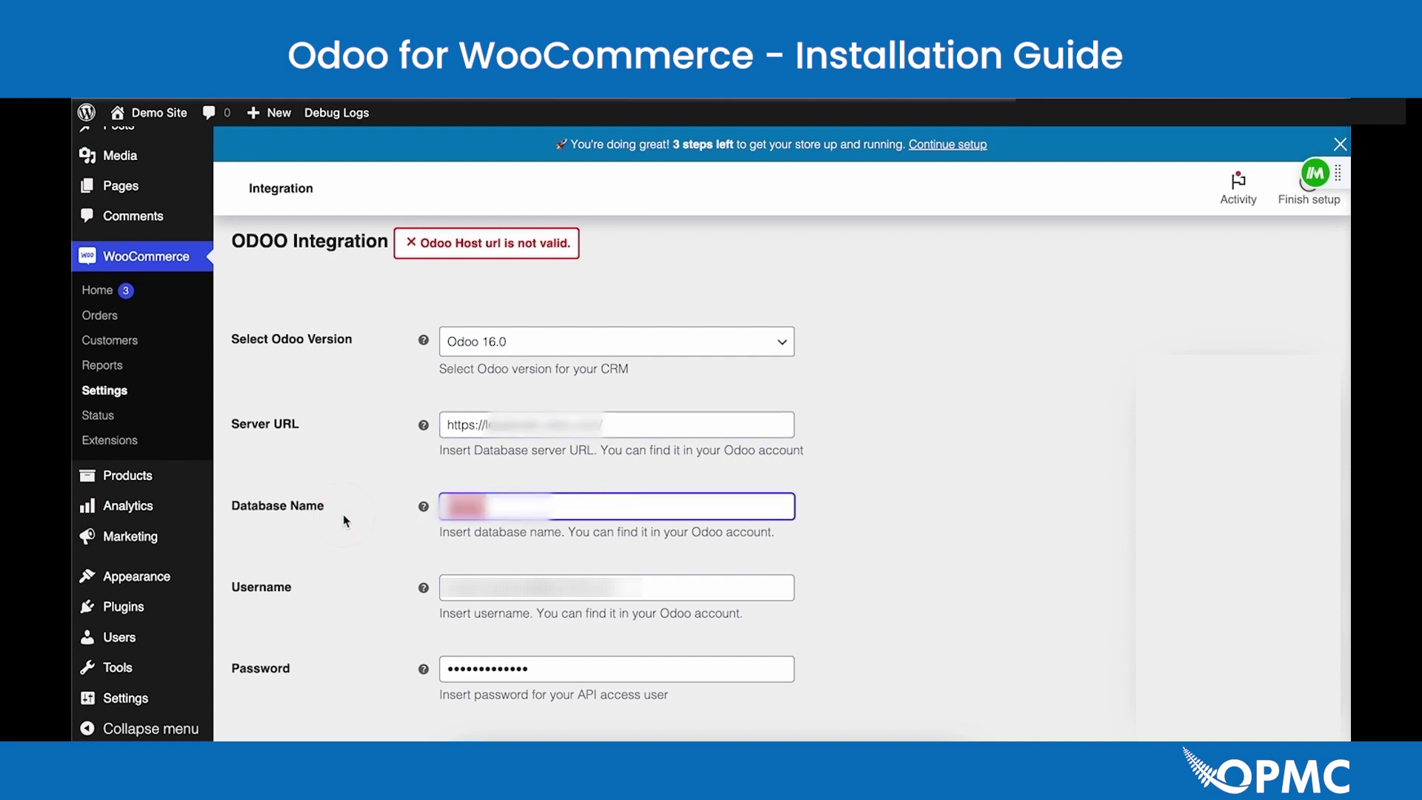
pyautogui.hotkey('ctrl', 'v')
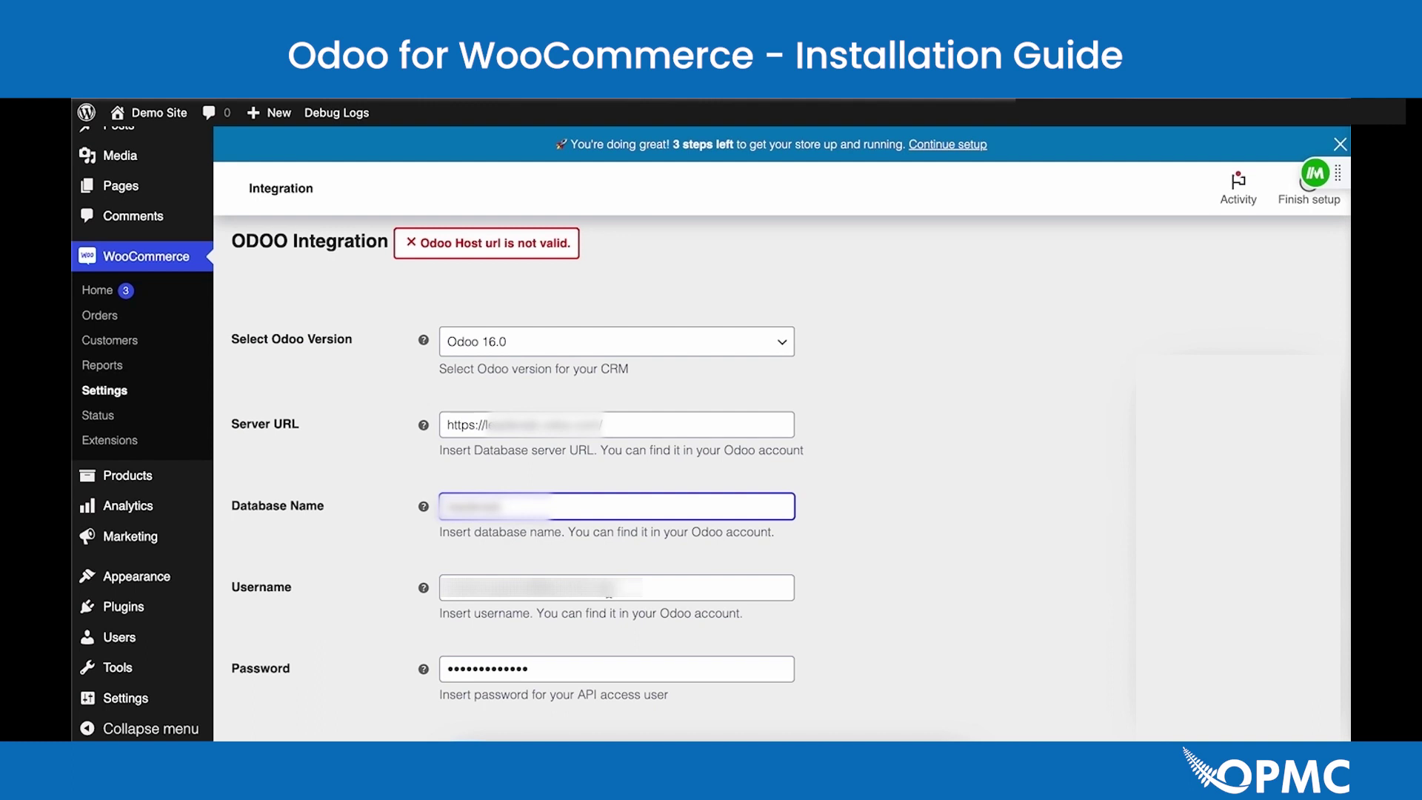
# Fill in the username and put the copied API key into the Password field.
pyautogui.moveTo(642, 587); pyautogui.dragTo(389, 588)
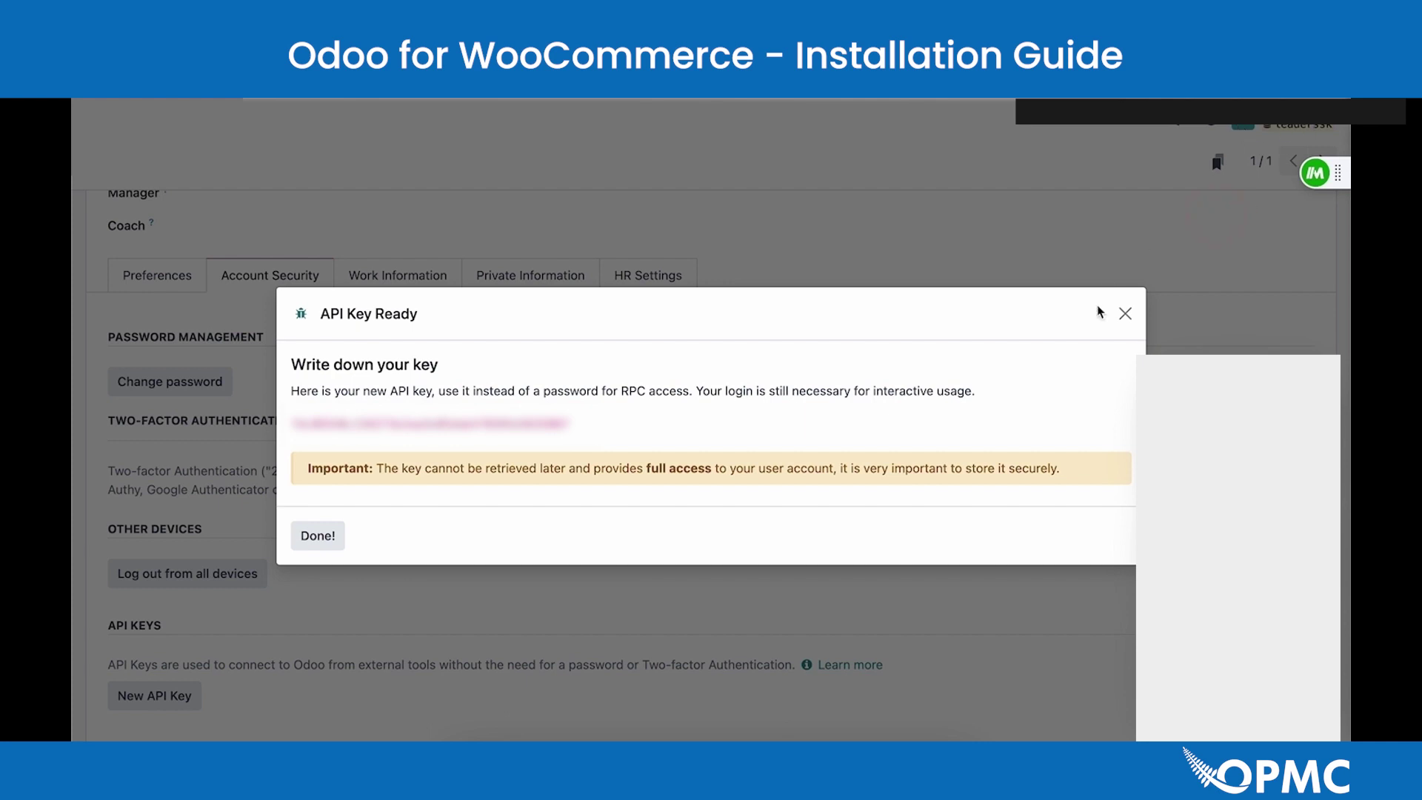
pyautogui.moveTo(590, 423); pyautogui.dragTo(289, 424)
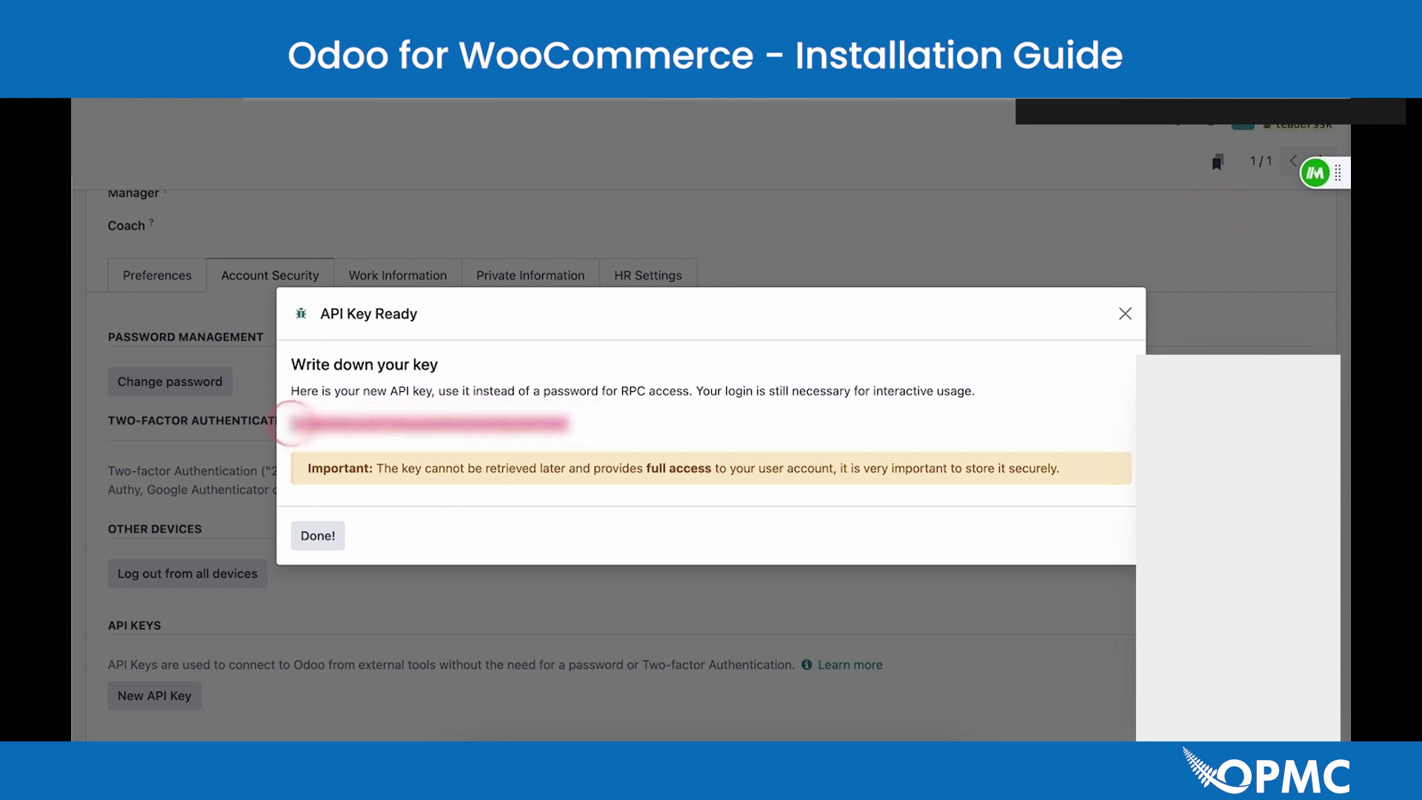
pyautogui.click(960, 194)
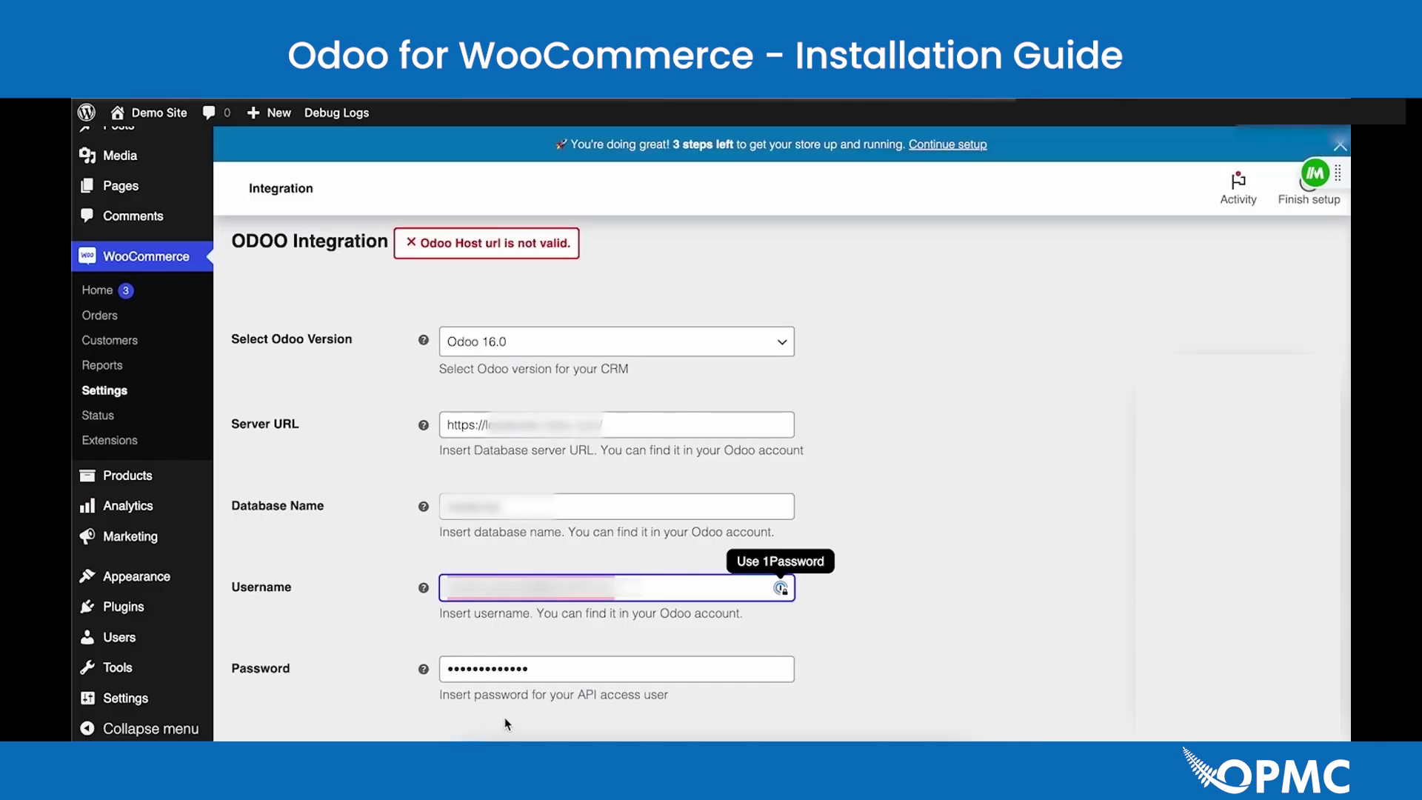
pyautogui.moveTo(542, 666); pyautogui.dragTo(363, 667)
pyautogui.press('super+v')
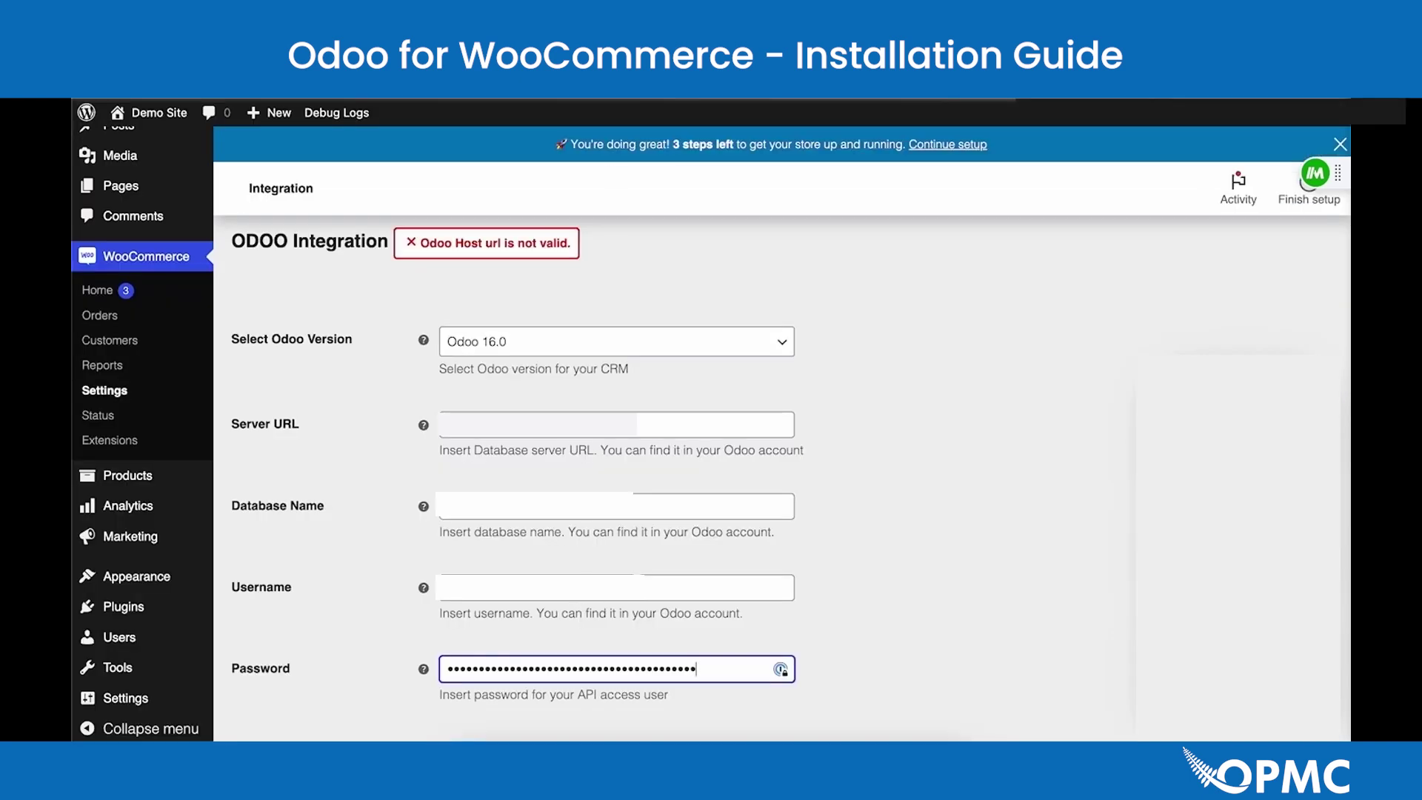
pyautogui.click(321, 582)
pyautogui.scroll(-2, 368, 607)
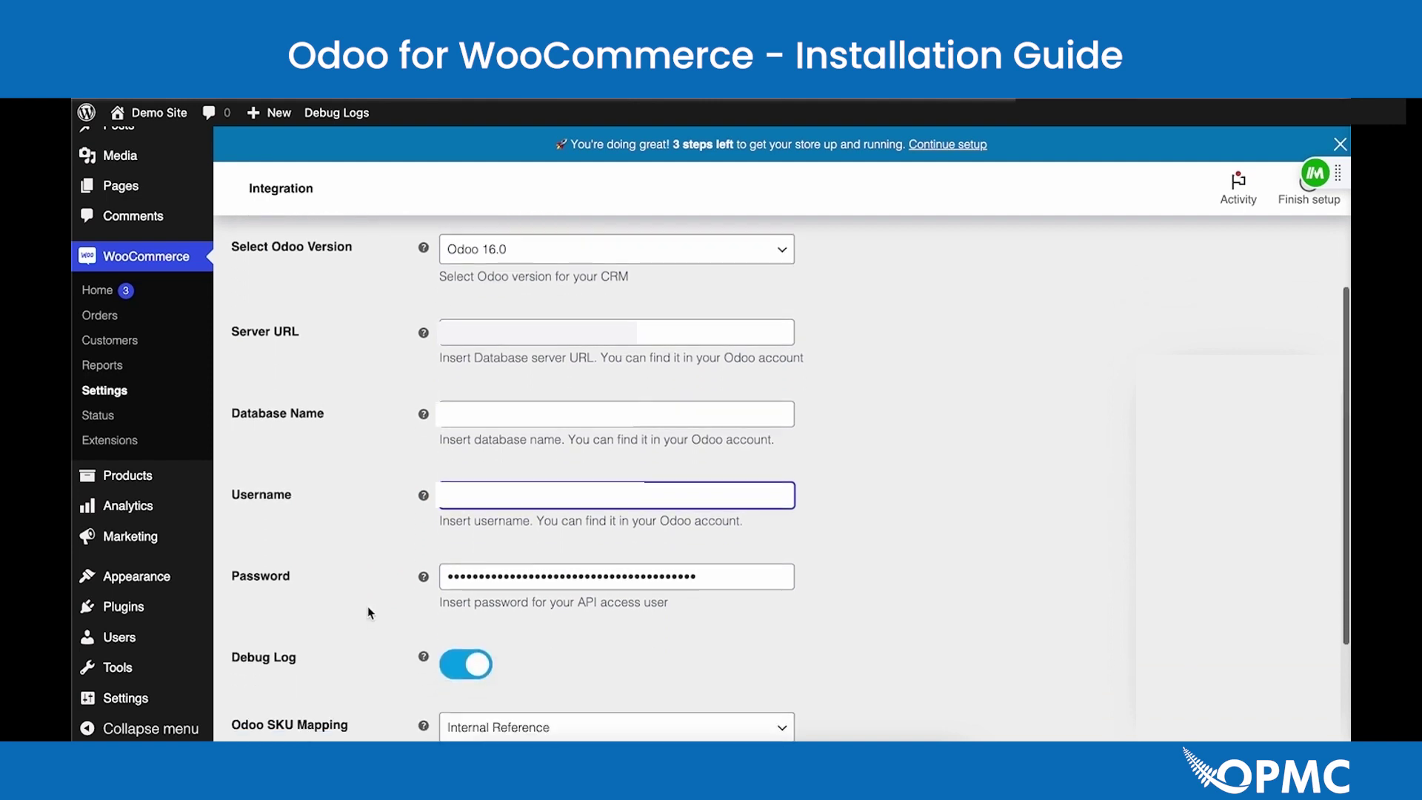
pyautogui.scroll(-4, 368, 606)
pyautogui.click(332, 657)
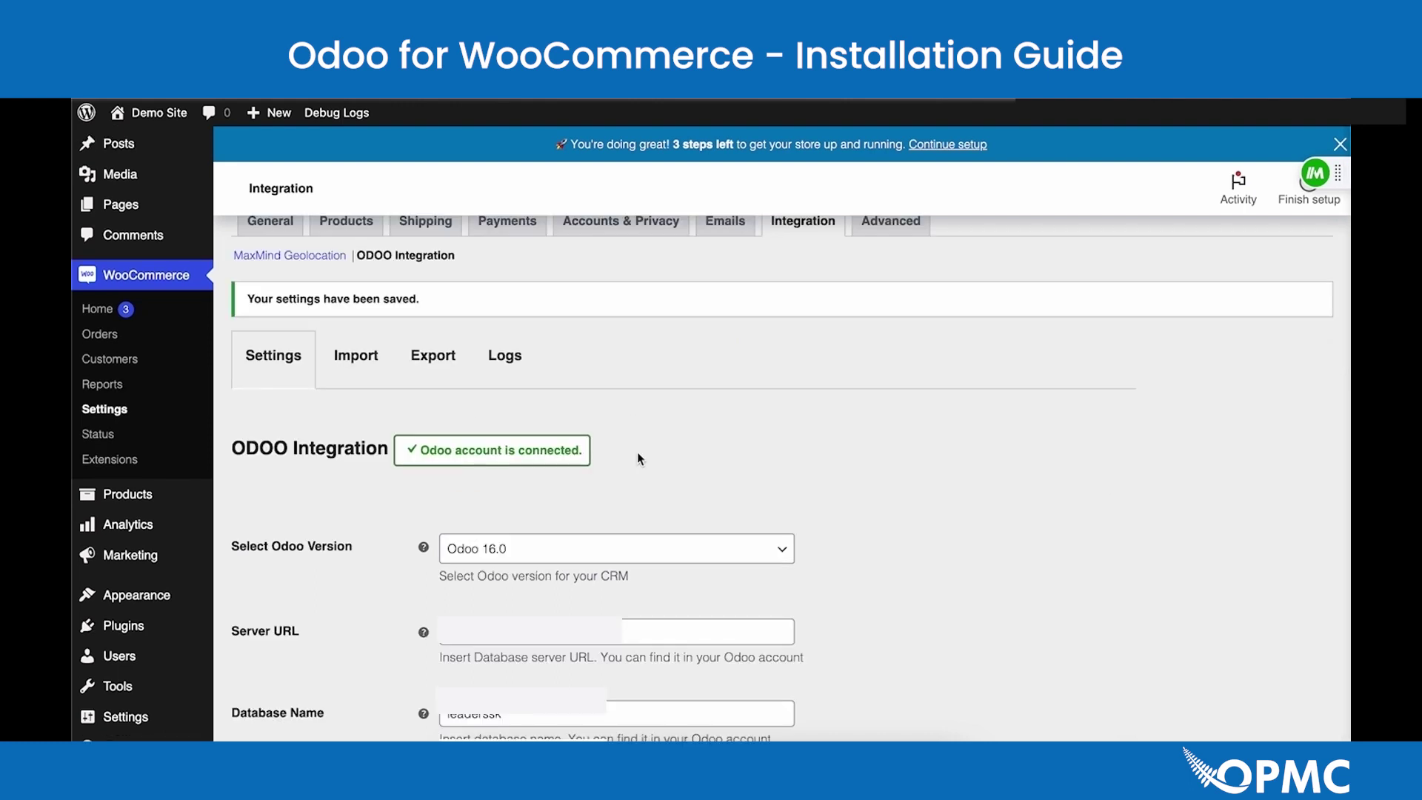
pyautogui.scroll(-1, 637, 458)
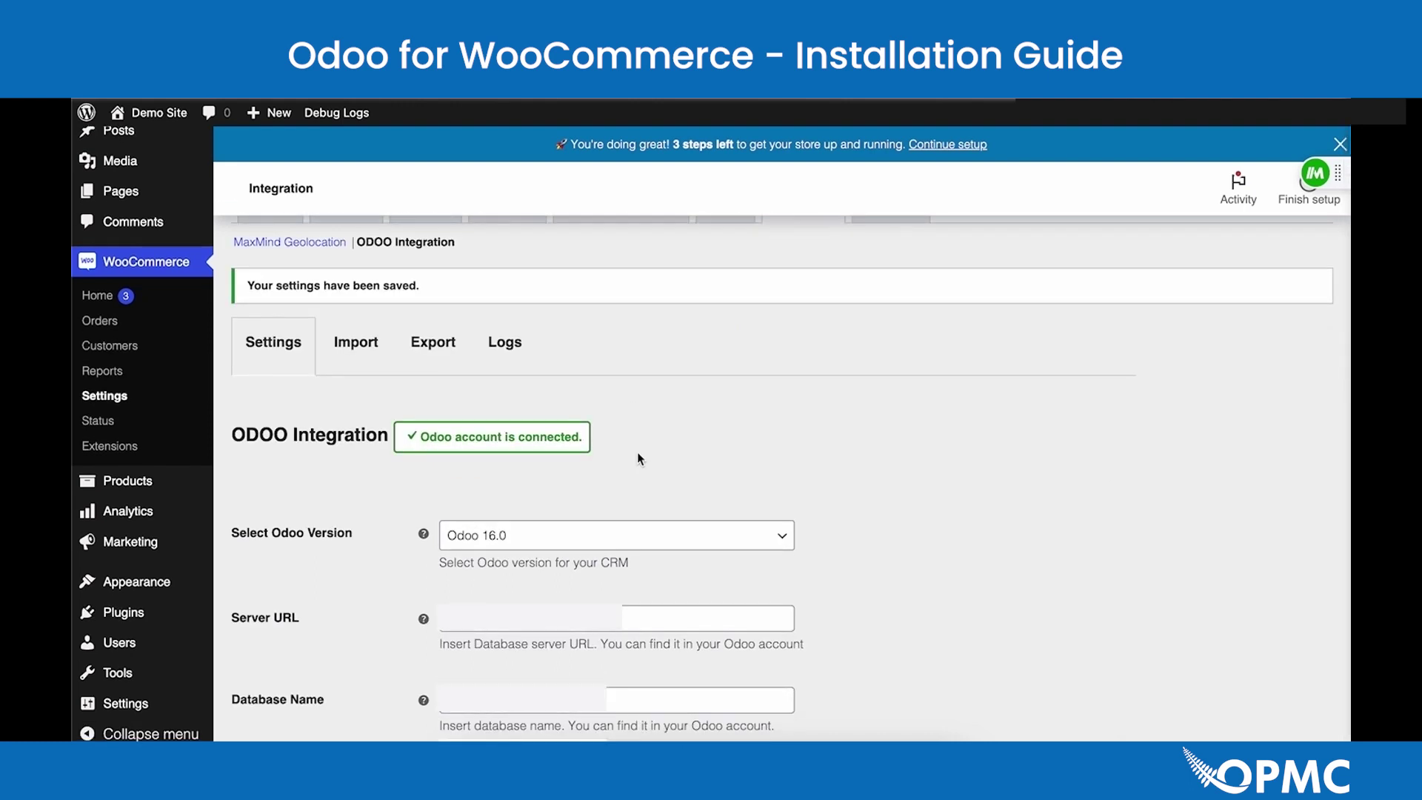
pyautogui.scroll(-1, 637, 458)
pyautogui.scroll(-5, 638, 453)
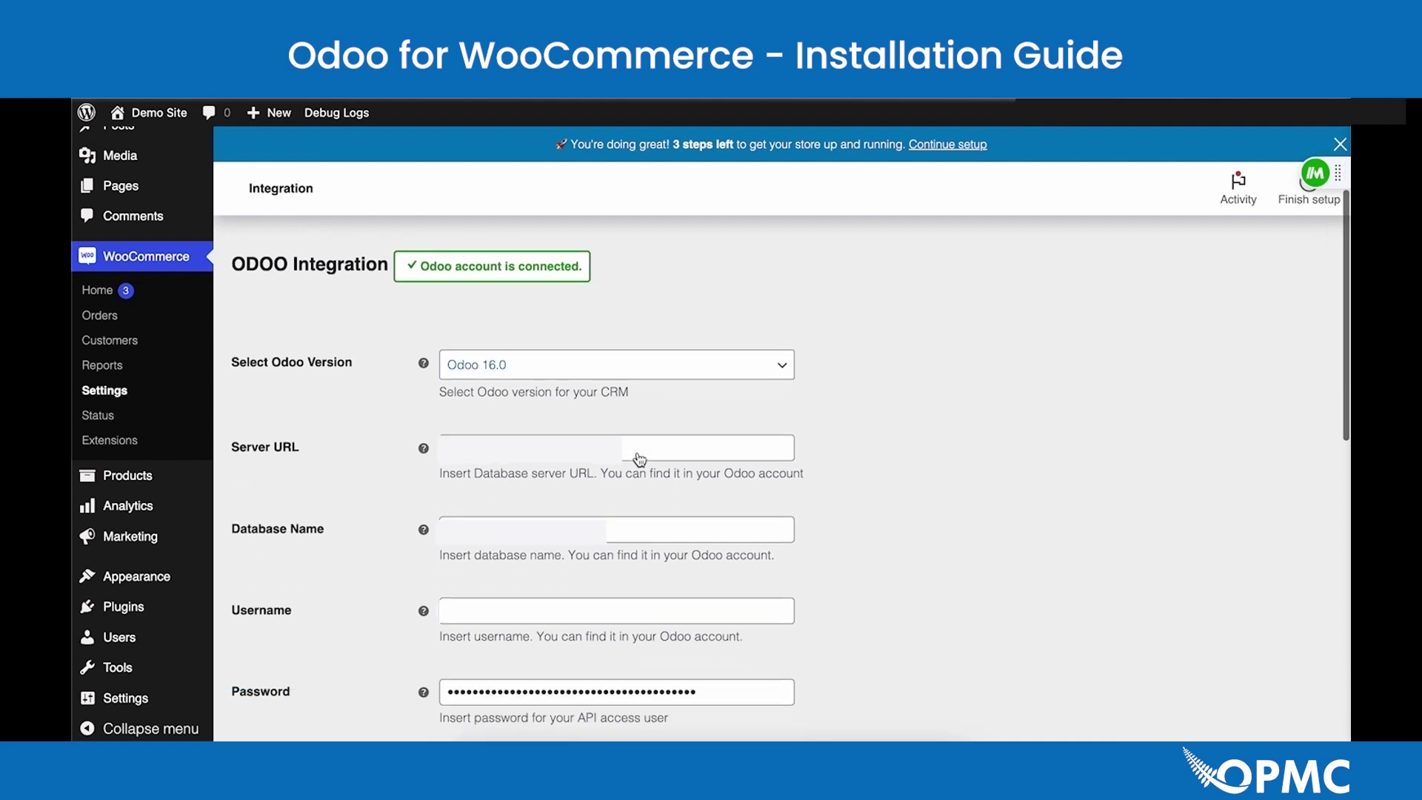
pyautogui.scroll(-2, 637, 453)
pyautogui.scroll(3, 637, 453)
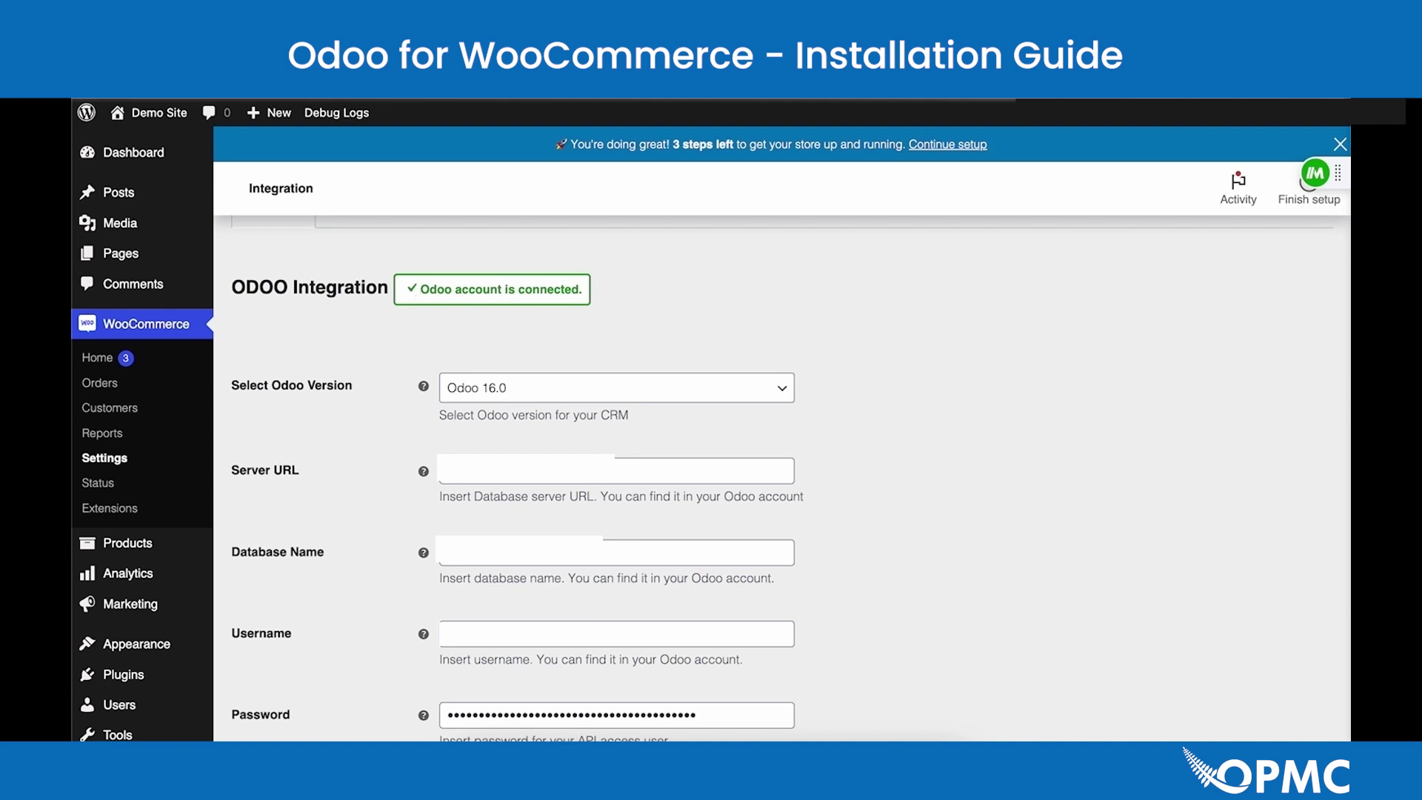
pyautogui.scroll(-3, 412, 296)
pyautogui.moveTo(415, 348)
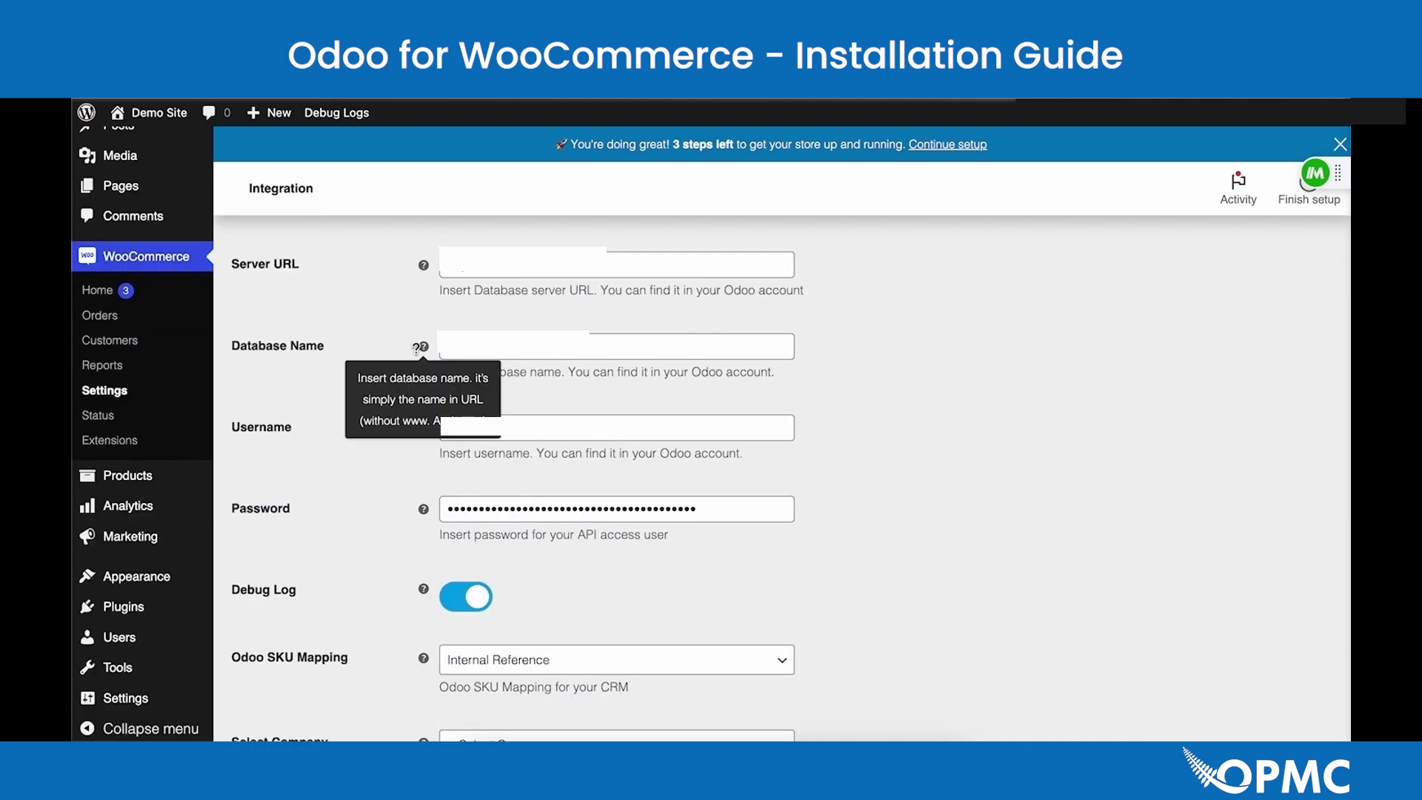
pyautogui.scroll(-4, 415, 348)
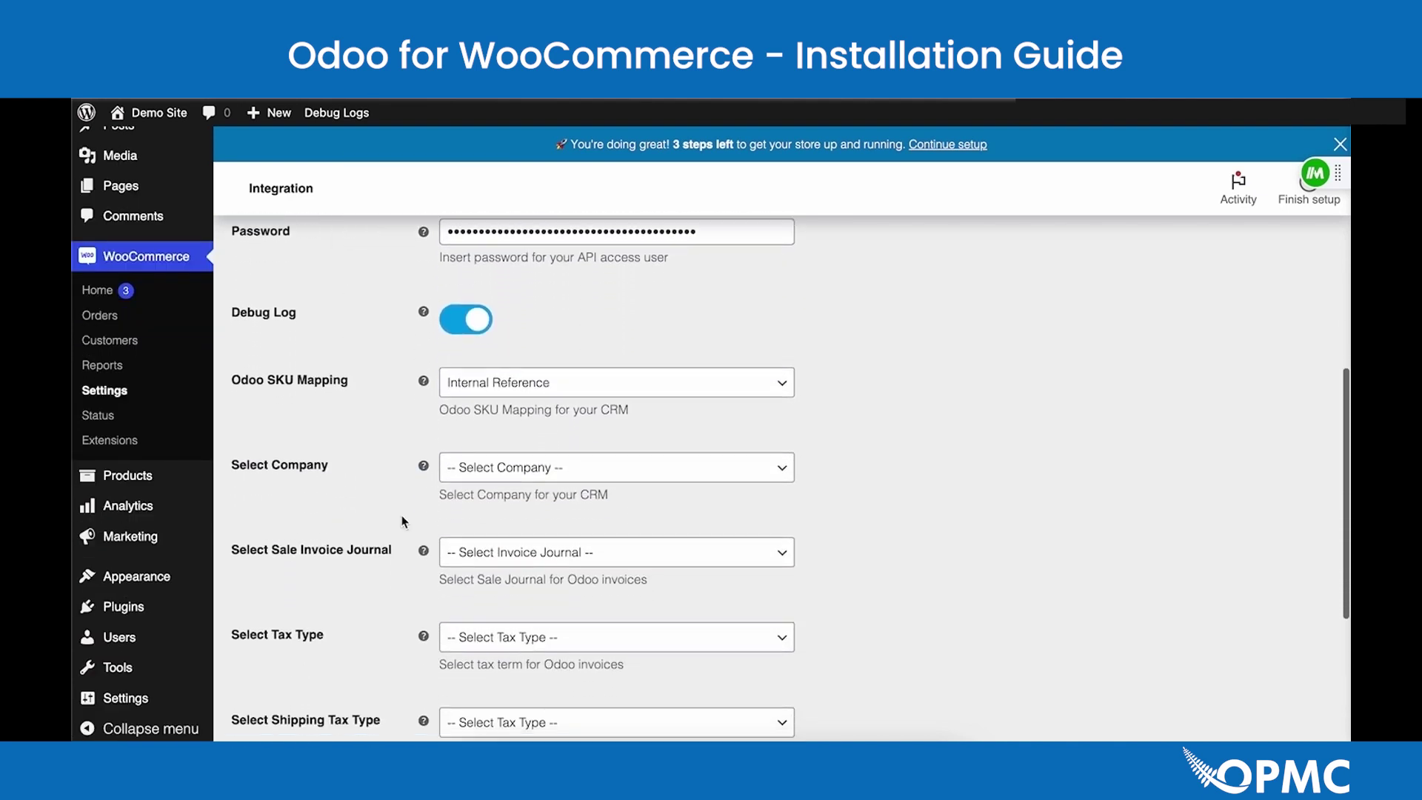
pyautogui.scroll(-1, 404, 522)
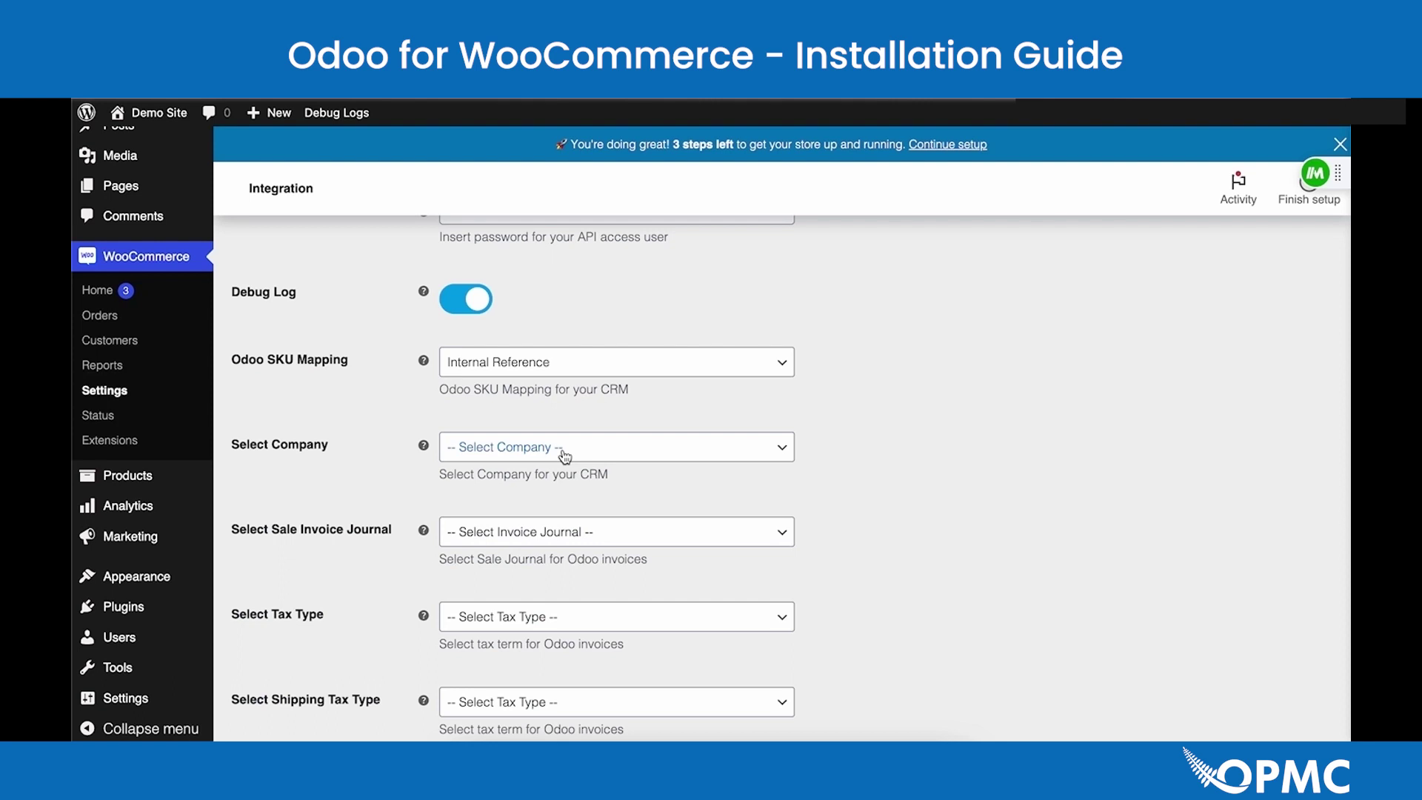
# Select the store's Odoo company and Customer Invoices as the sale invoice journal.
pyautogui.click(564, 452)
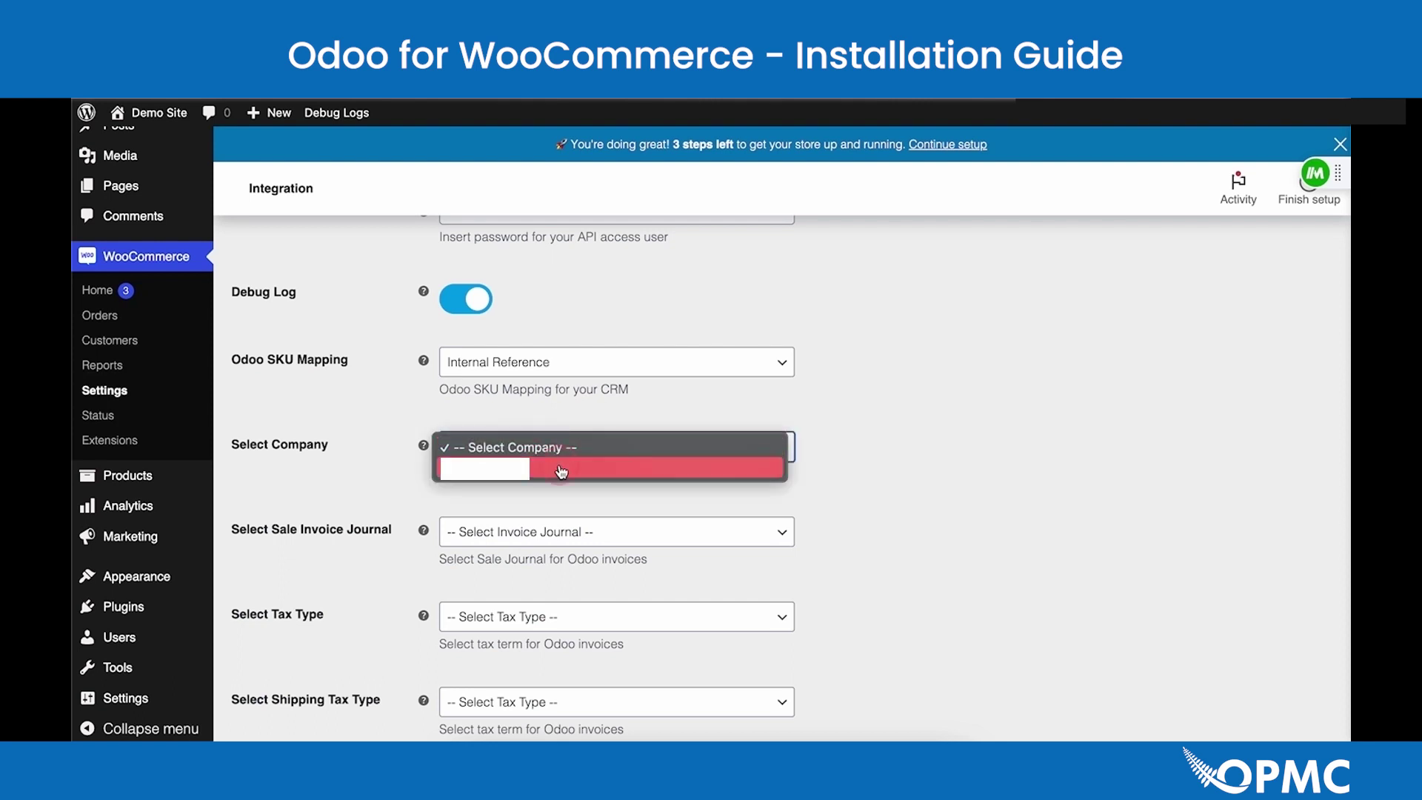
pyautogui.click(561, 472)
pyautogui.scroll(-1, 560, 497)
pyautogui.click(562, 474)
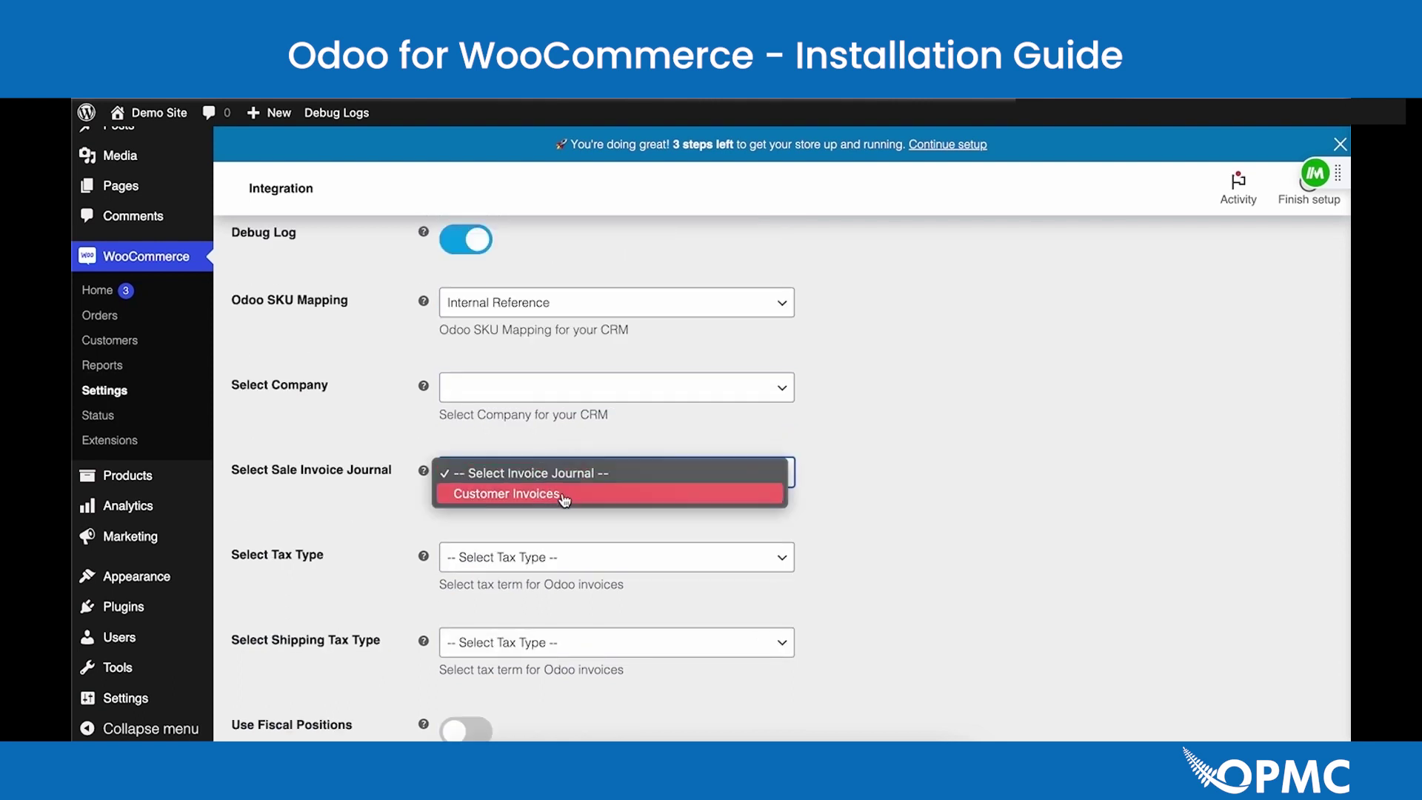
pyautogui.click(562, 496)
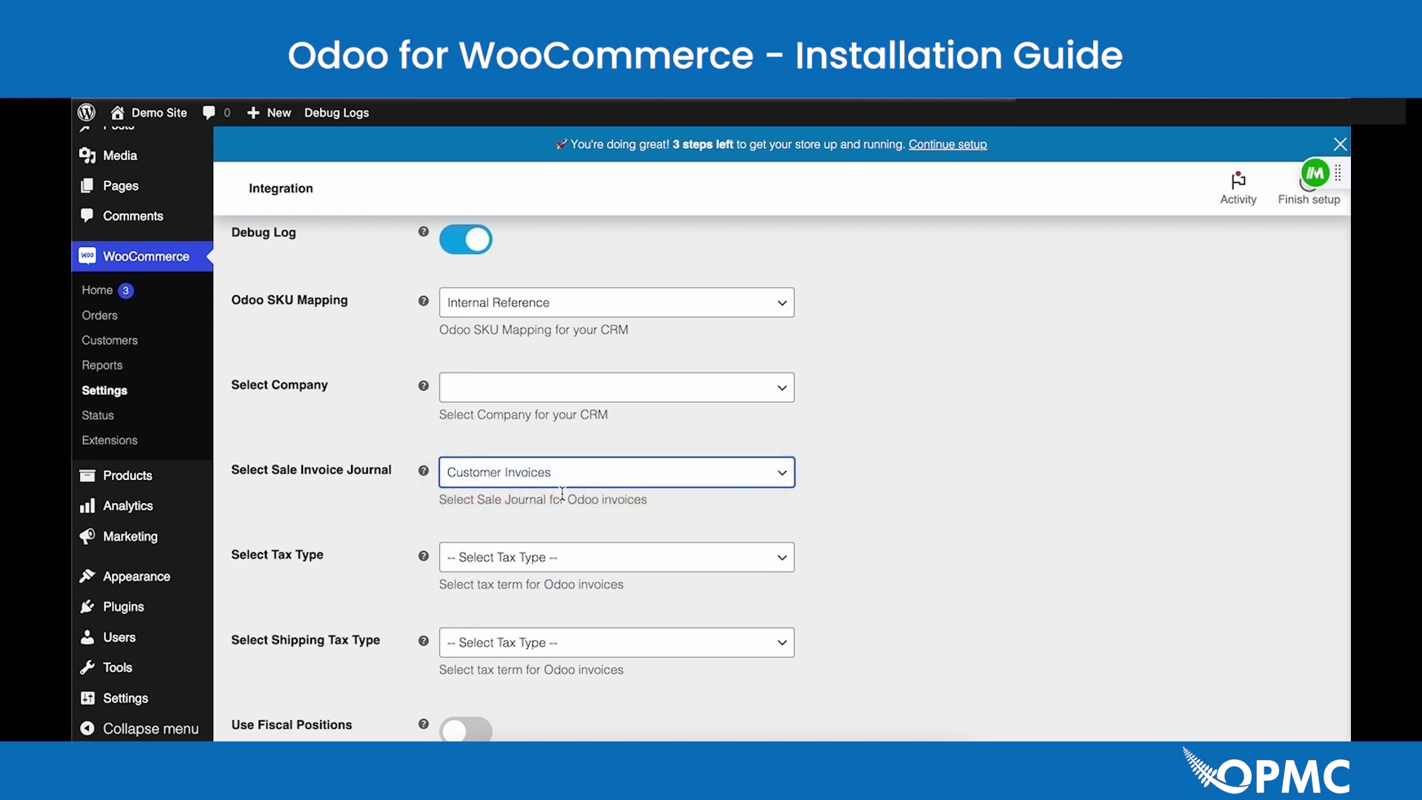
# Set both the invoice tax type and shipping tax type to 15%, then save.
pyautogui.click(569, 557)
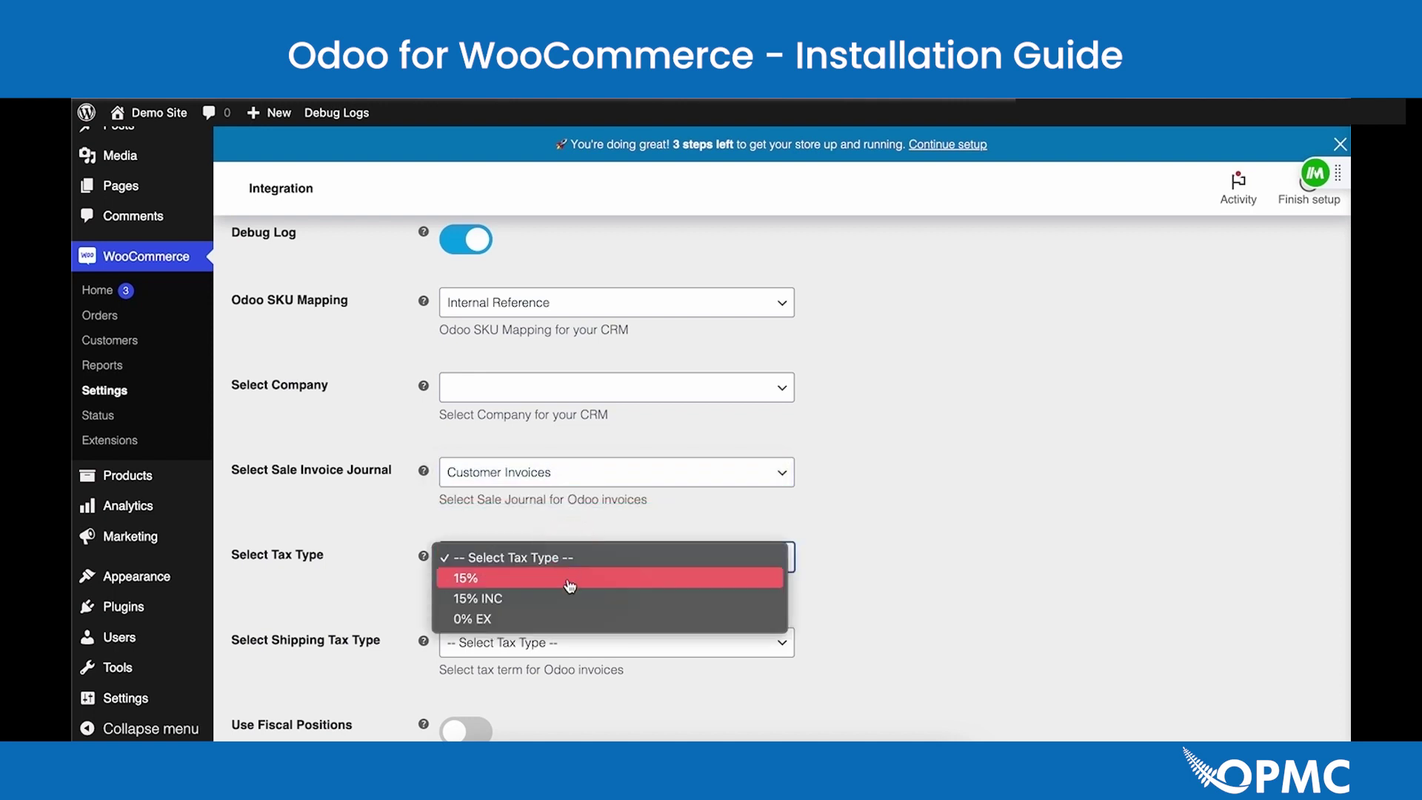
pyautogui.click(568, 576)
pyautogui.scroll(-1, 568, 578)
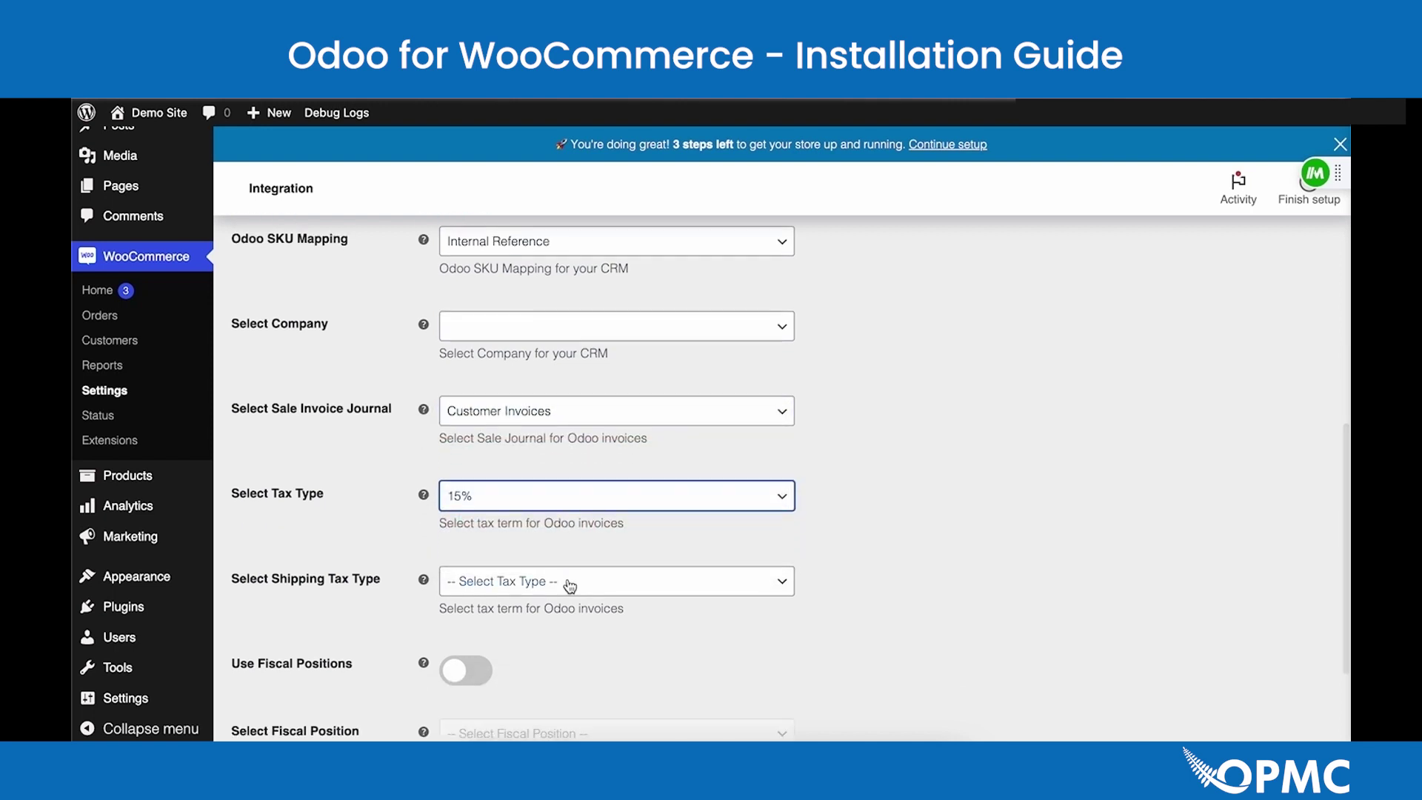
pyautogui.click(570, 585)
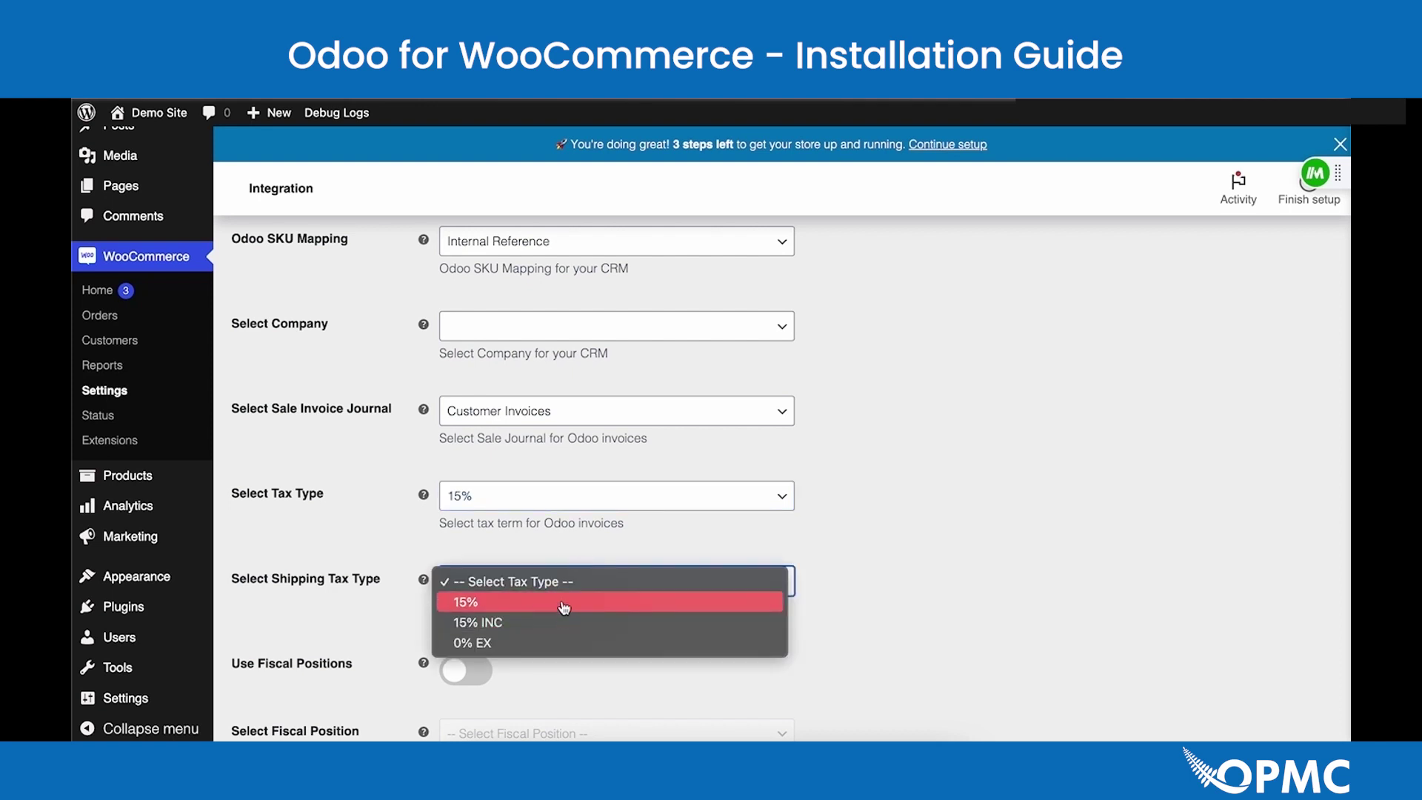
pyautogui.click(565, 604)
pyautogui.scroll(-1, 565, 606)
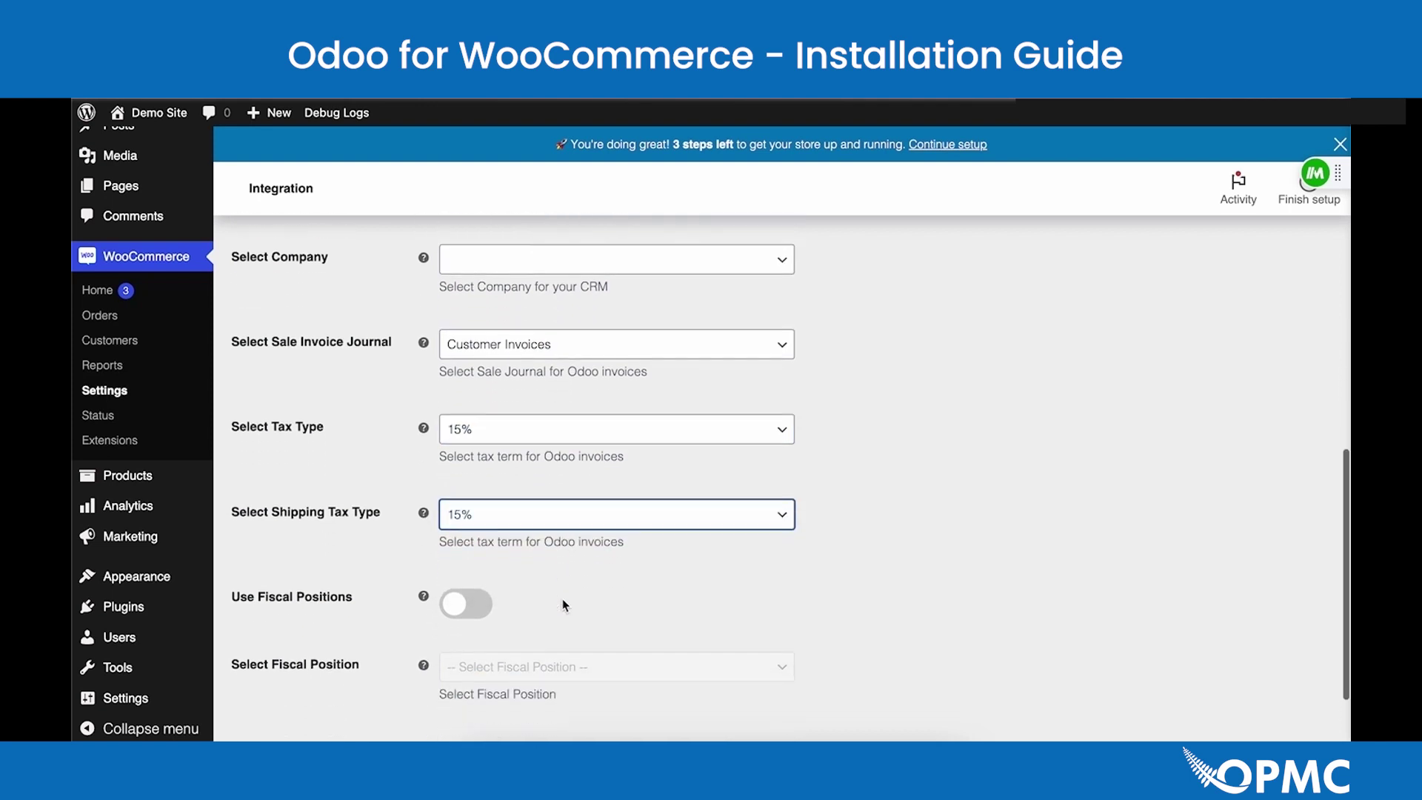
pyautogui.scroll(-1, 563, 605)
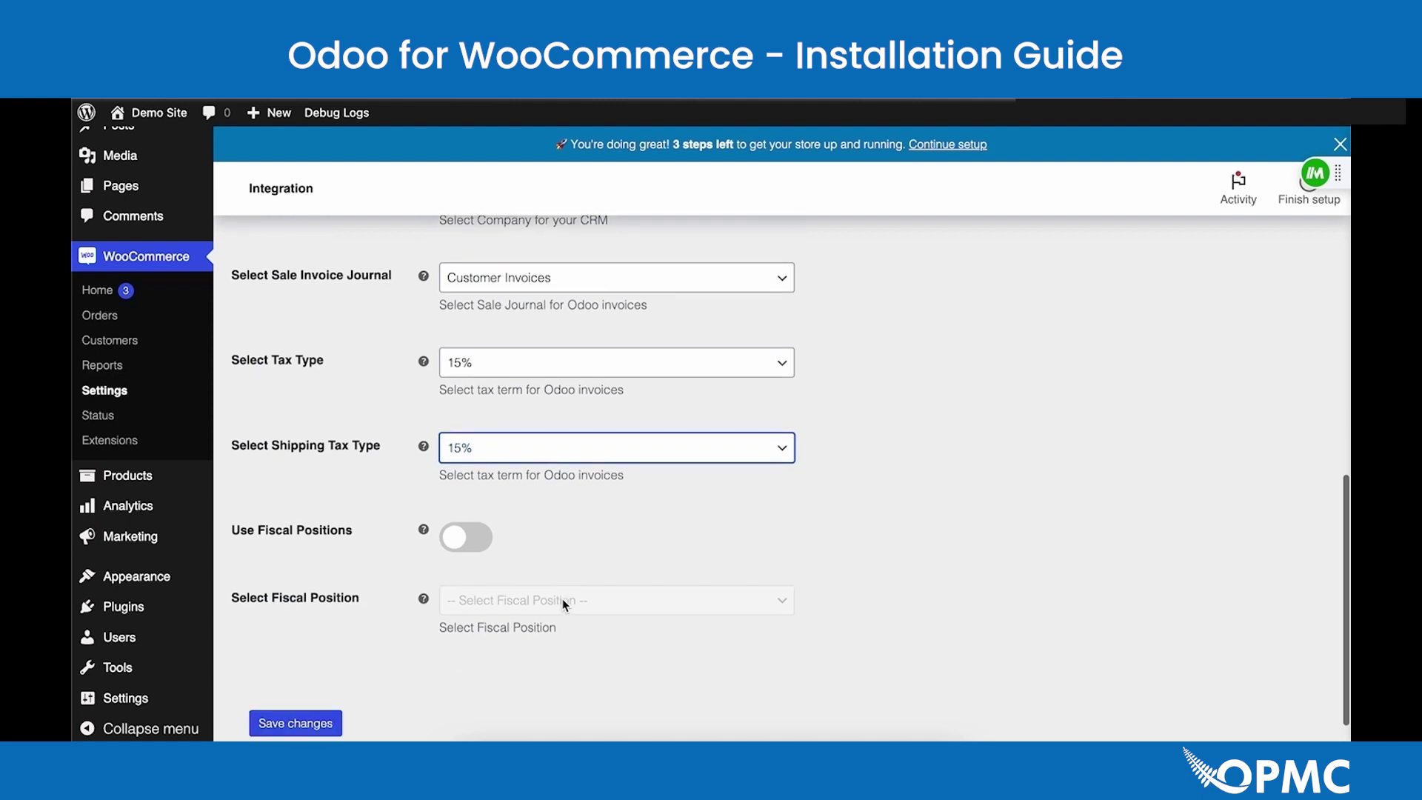
pyautogui.moveTo(422, 529)
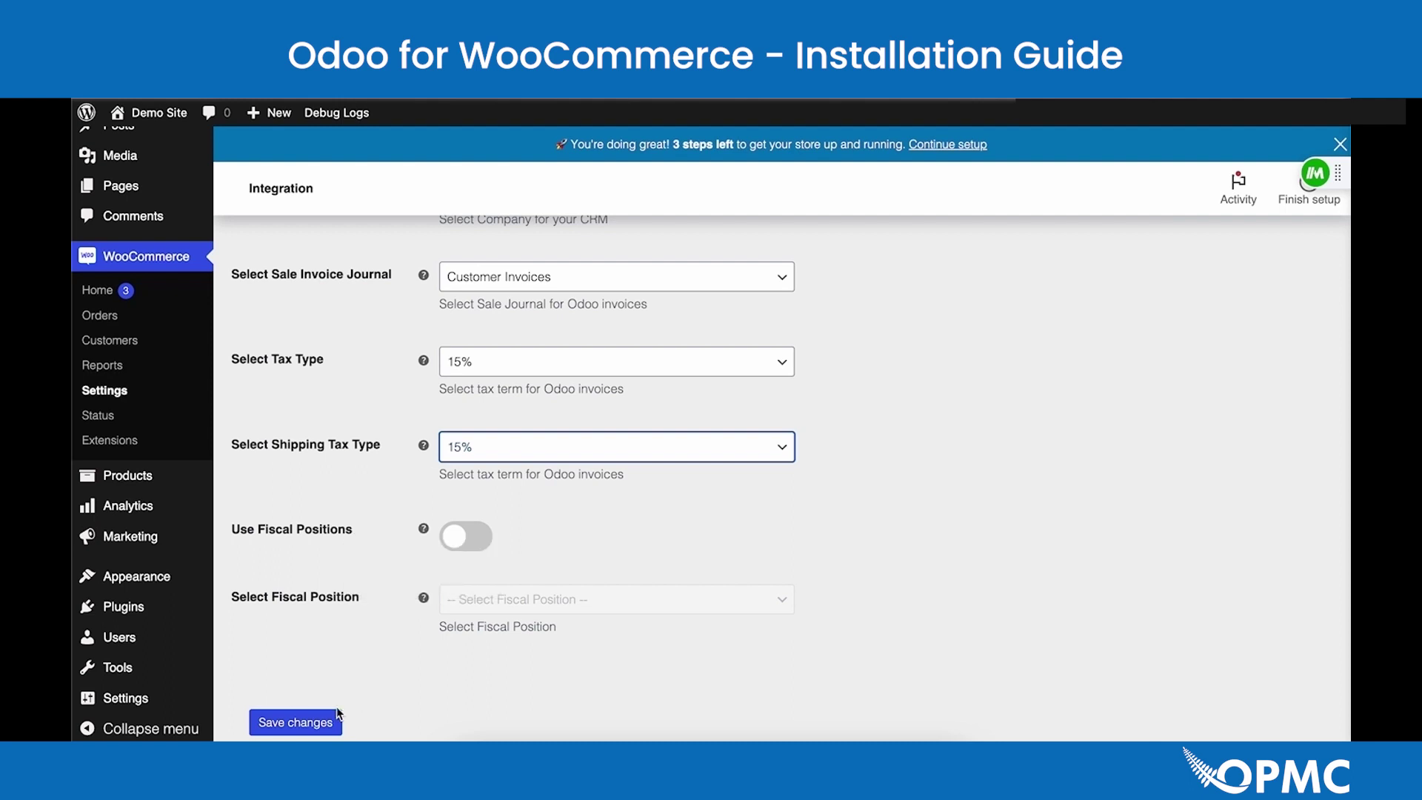
pyautogui.click(318, 723)
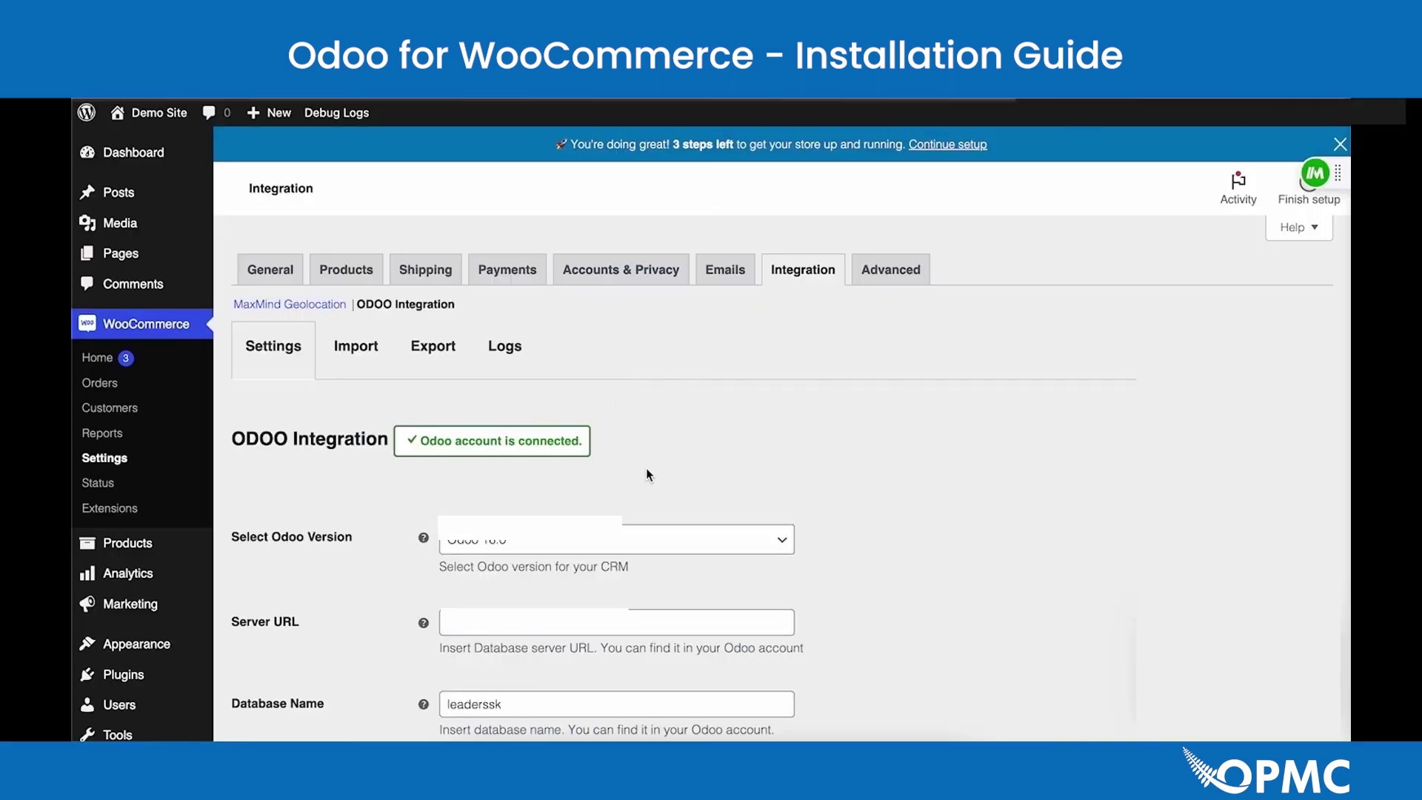
# Change the Password to a wrong value and save, triggering the invalid credentials error.
pyautogui.scroll(-3, 602, 513)
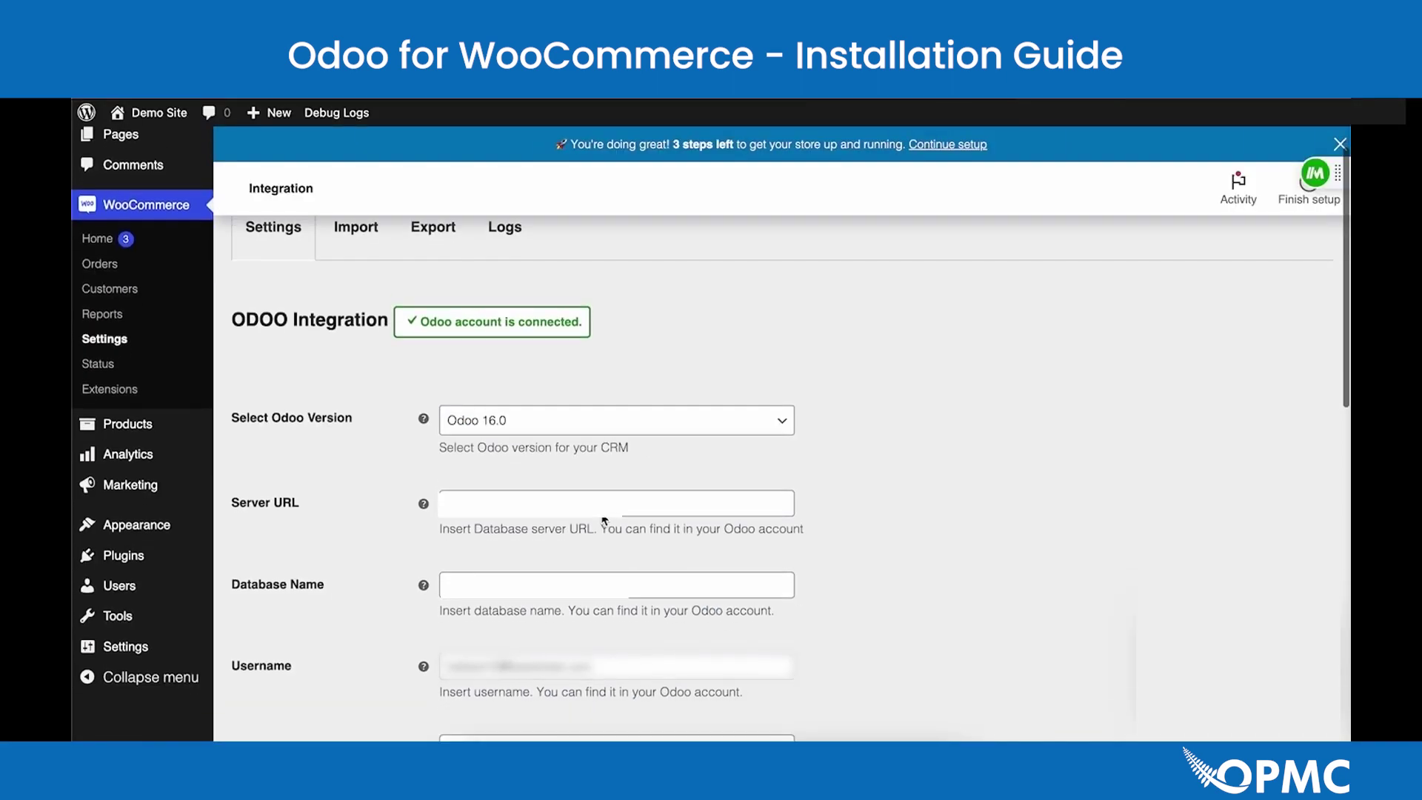
pyautogui.scroll(-1, 602, 511)
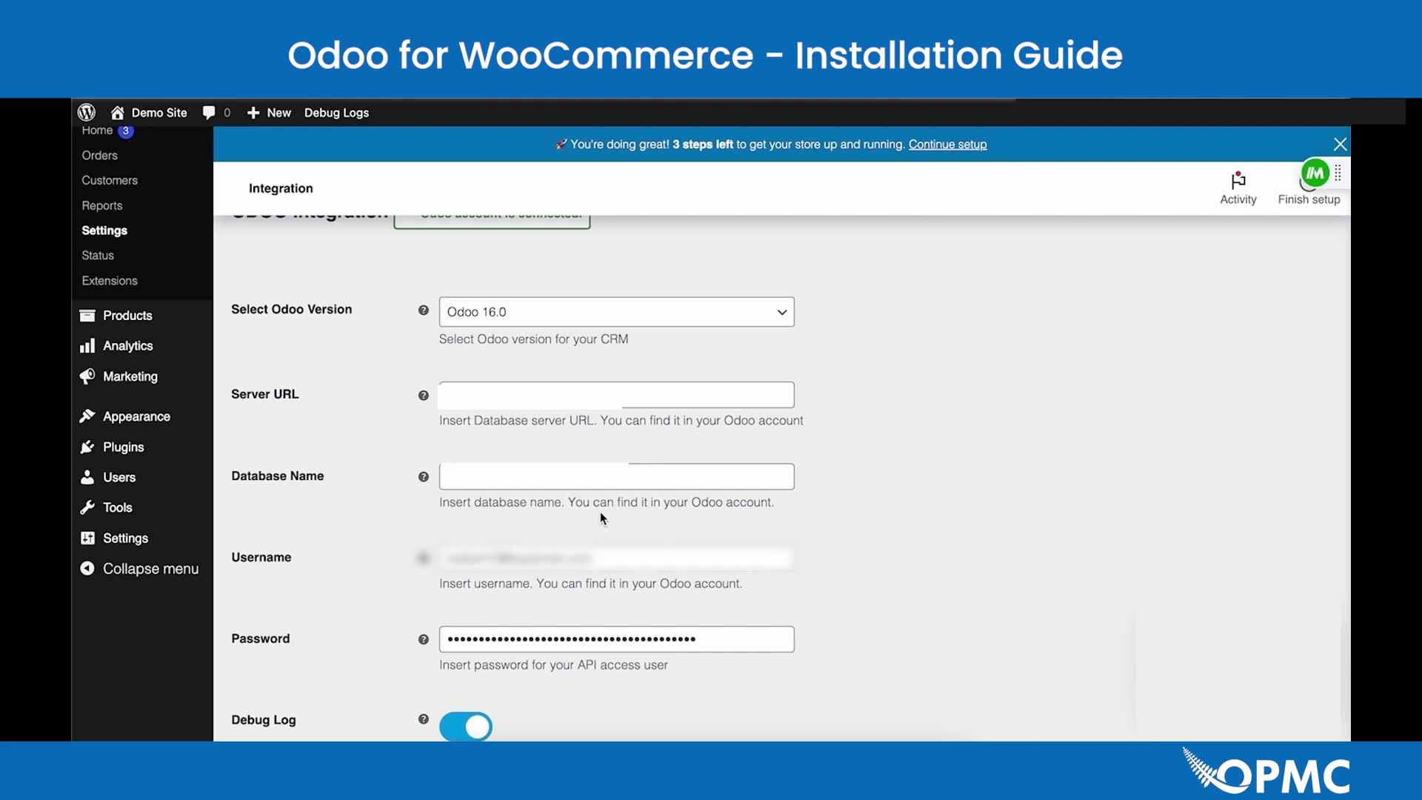
pyautogui.scroll(2, 600, 511)
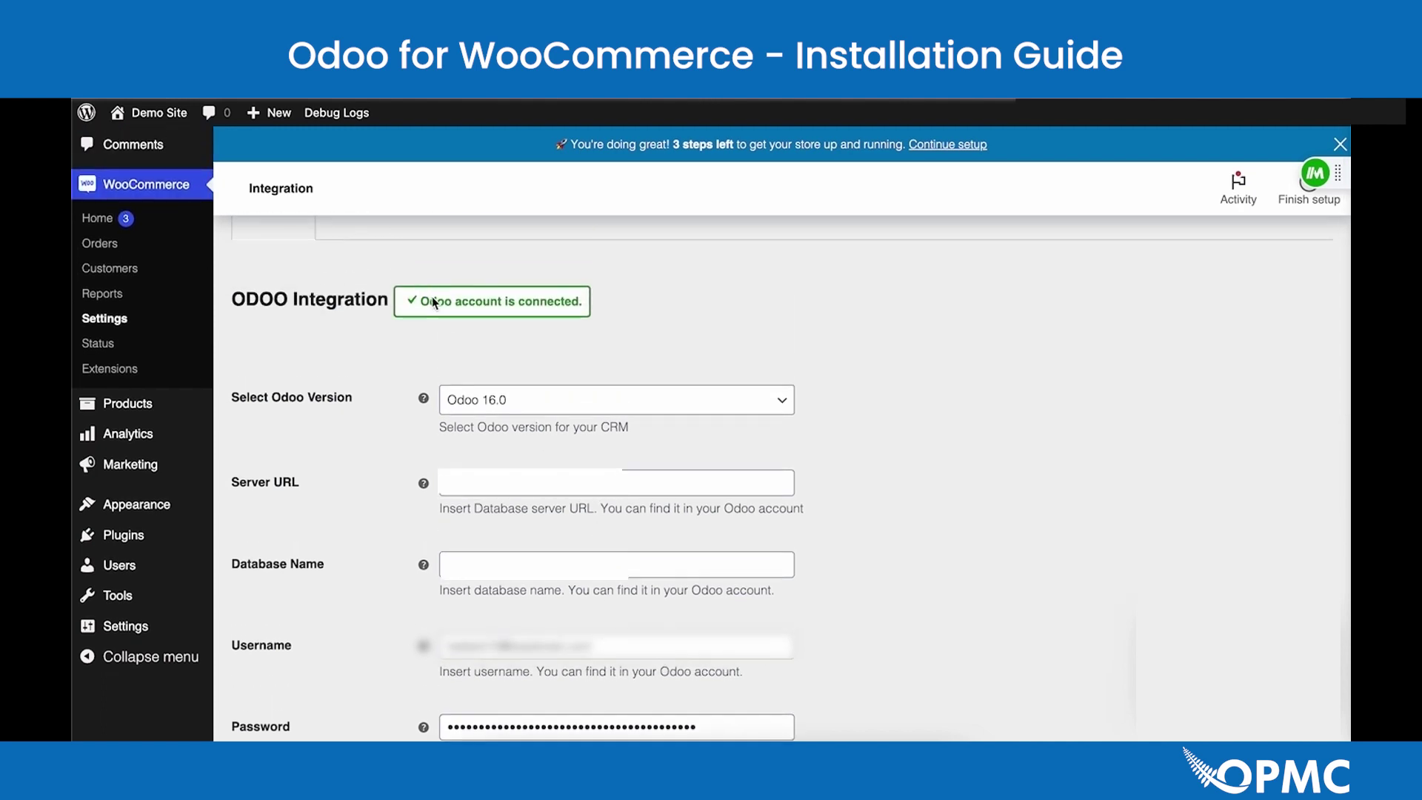
pyautogui.scroll(-2, 478, 520)
pyautogui.doubleClick(518, 616)
pyautogui.write('a')
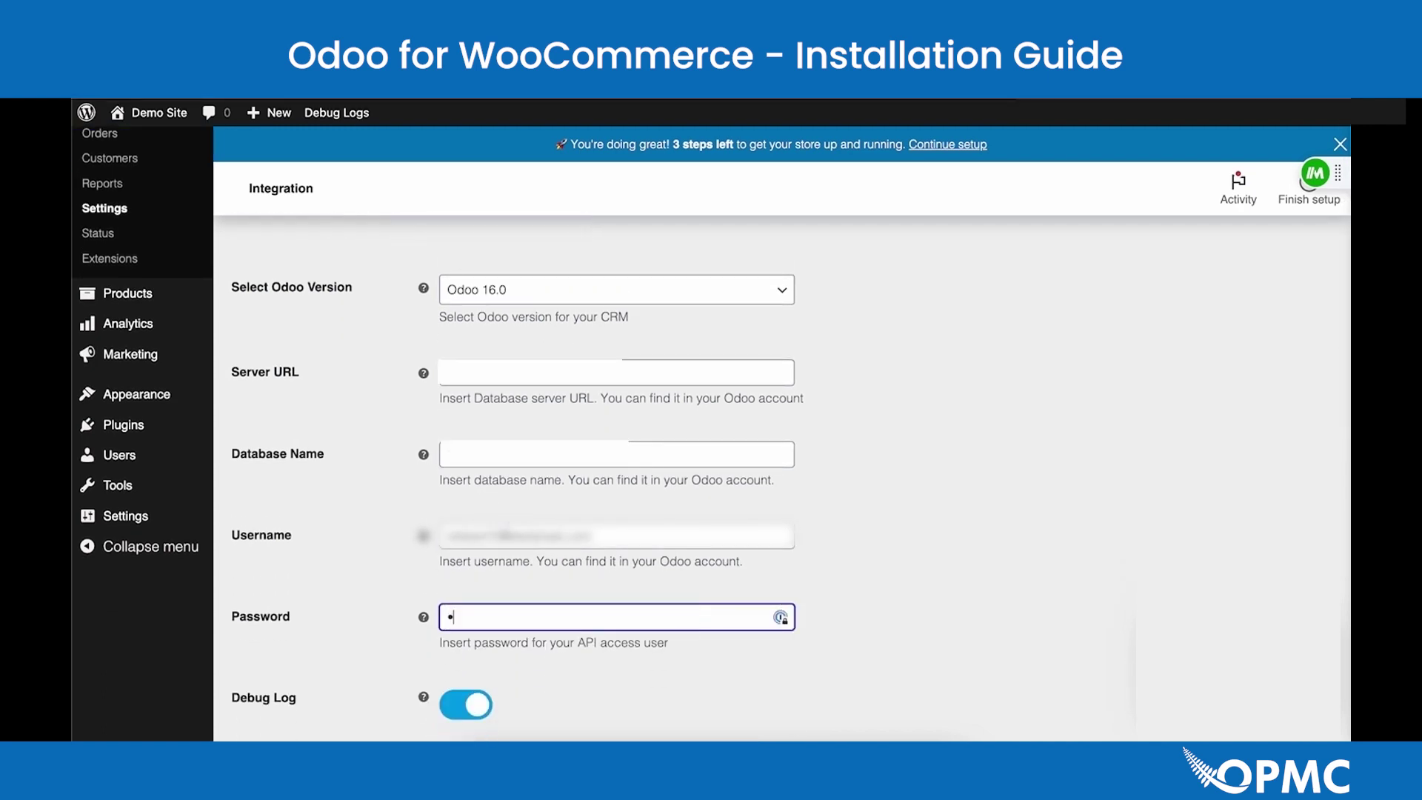
pyautogui.write('a')
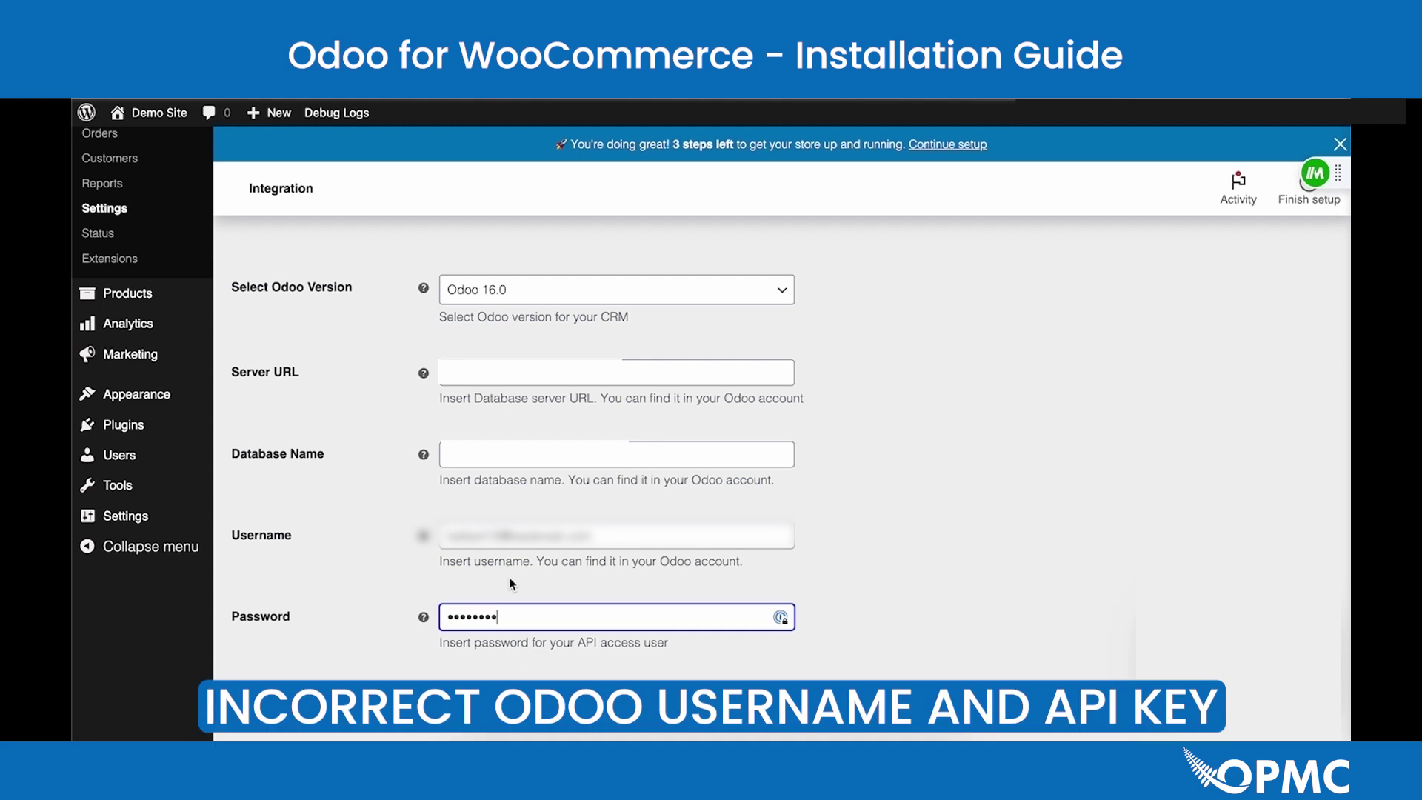
pyautogui.doubleClick(498, 618)
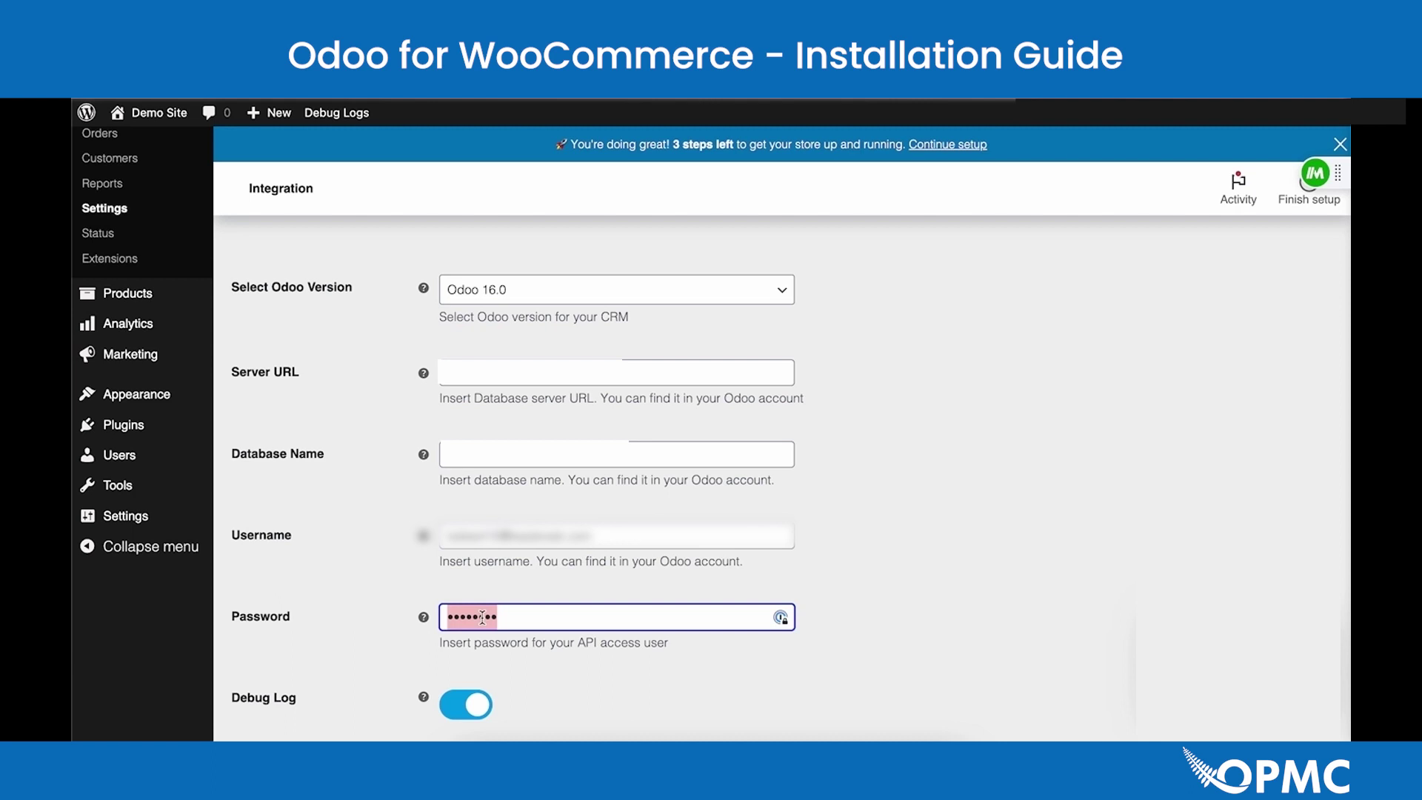
pyautogui.scroll(-10, 483, 617)
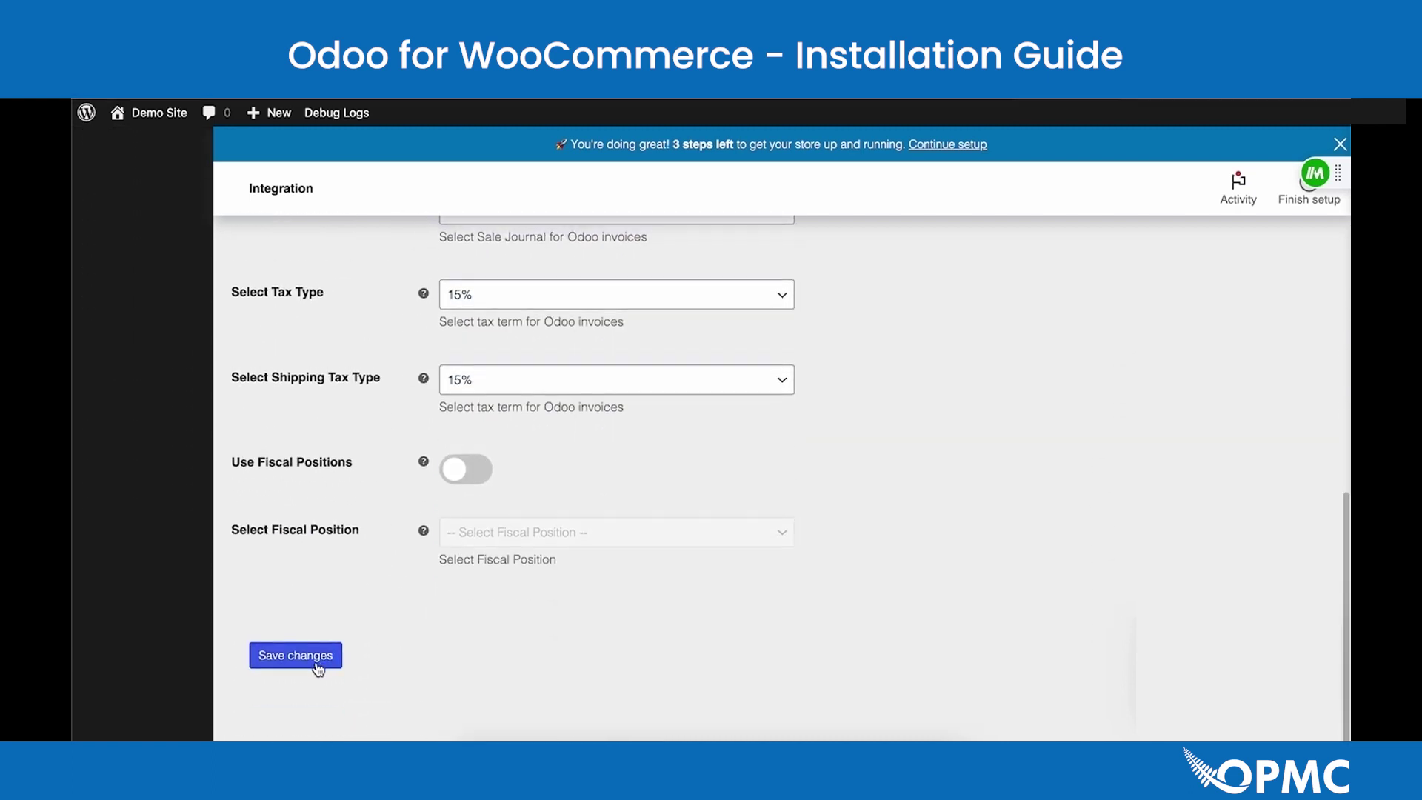
pyautogui.click(317, 660)
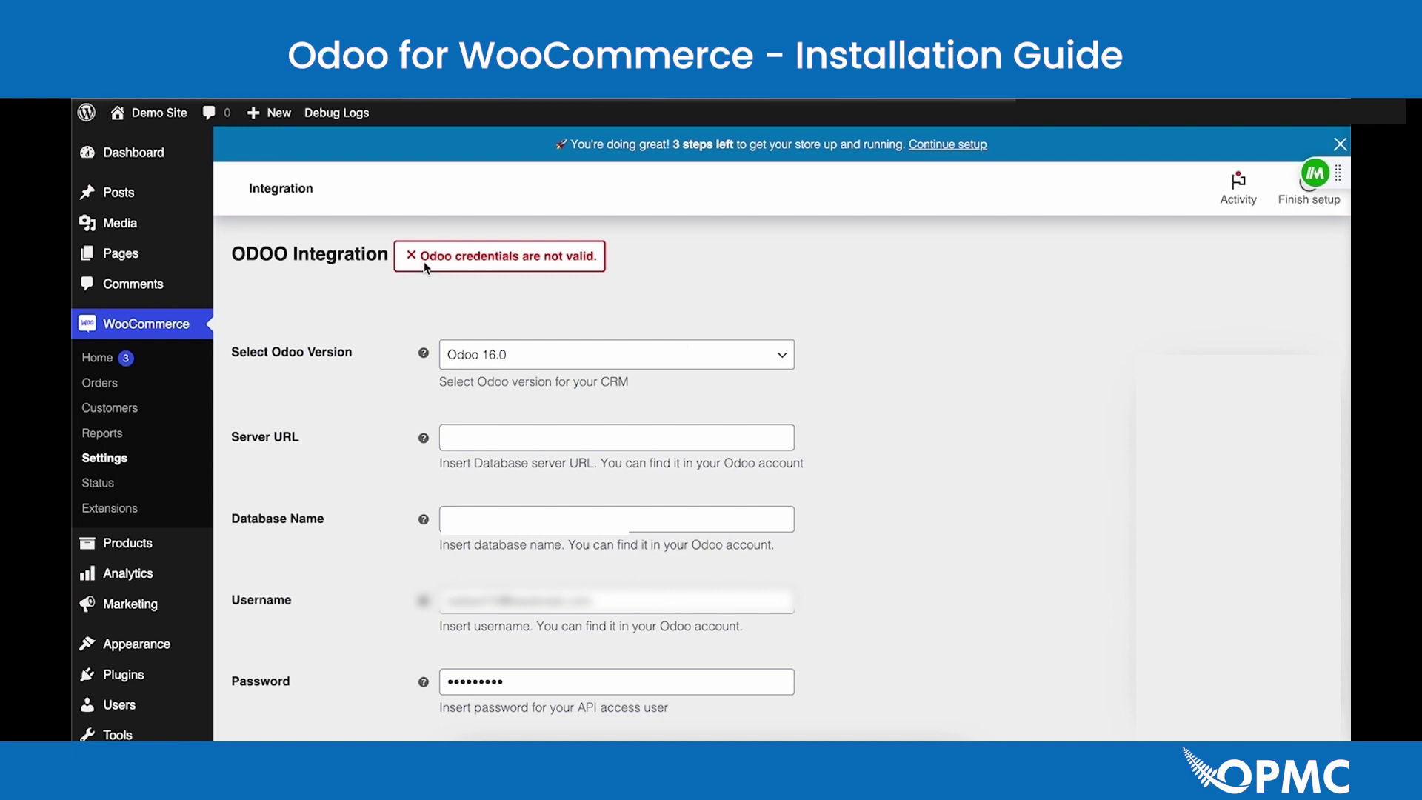
# Paste the correct password back into the Password field and save the connection settings.
pyautogui.click(254, 687)
pyautogui.press('super+v')
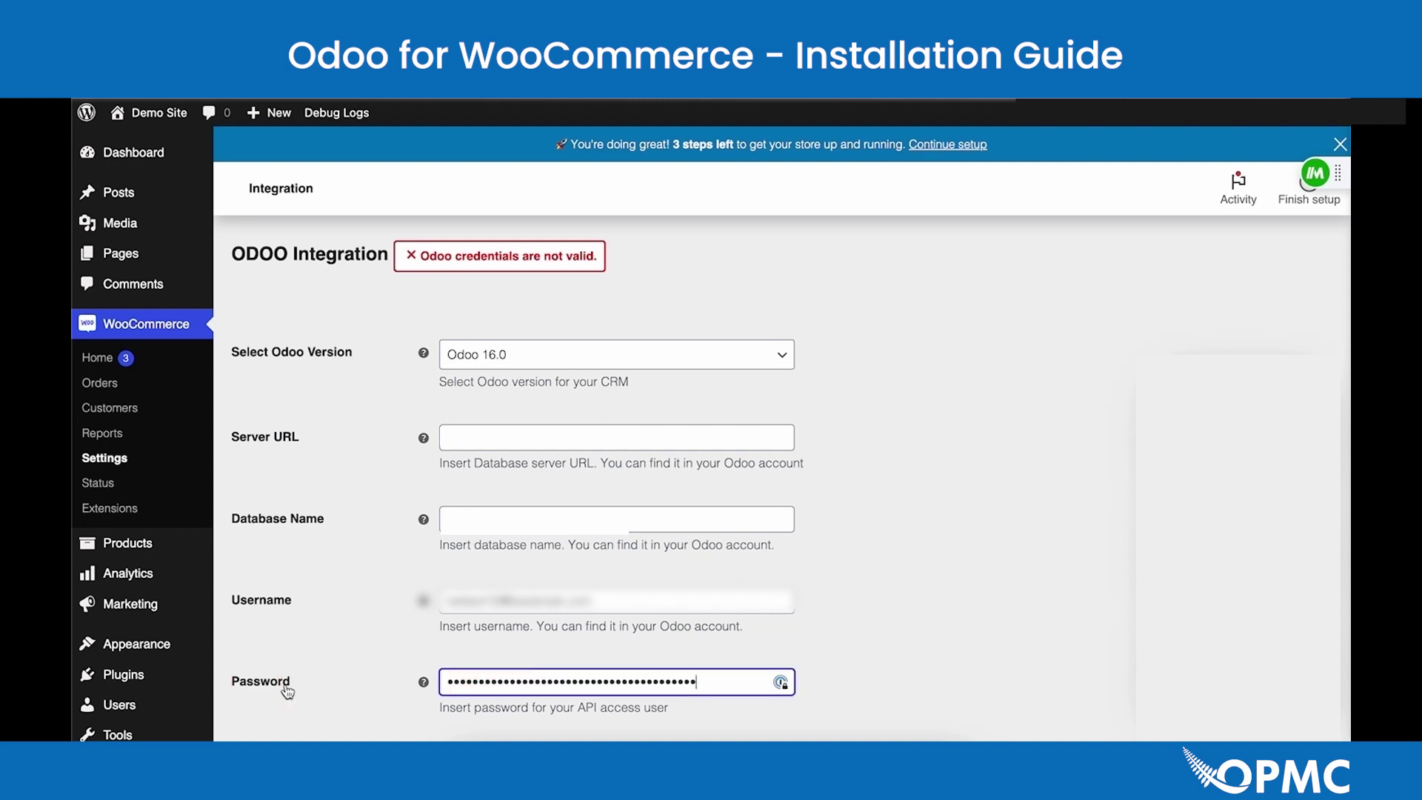
pyautogui.scroll(-1, 287, 691)
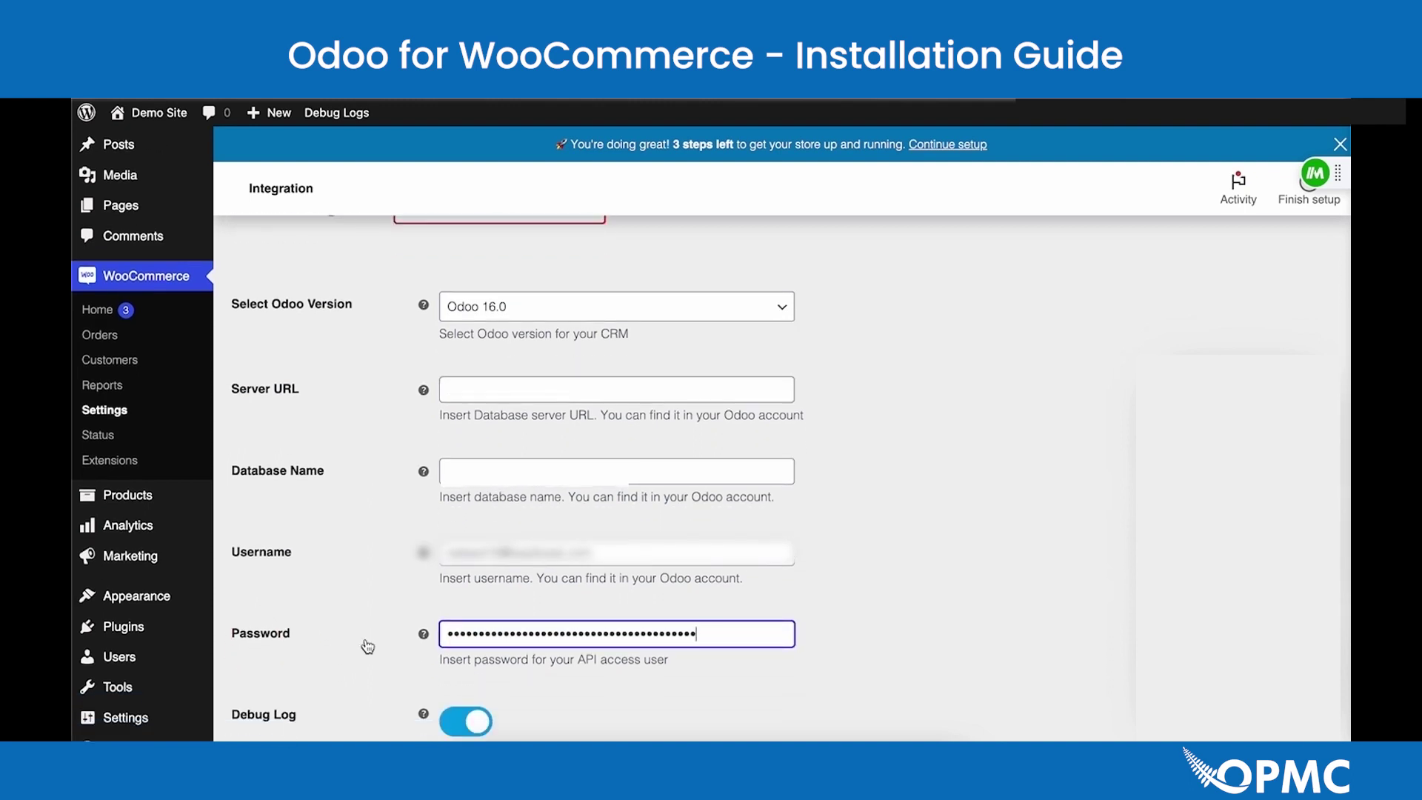
pyautogui.scroll(-1, 368, 646)
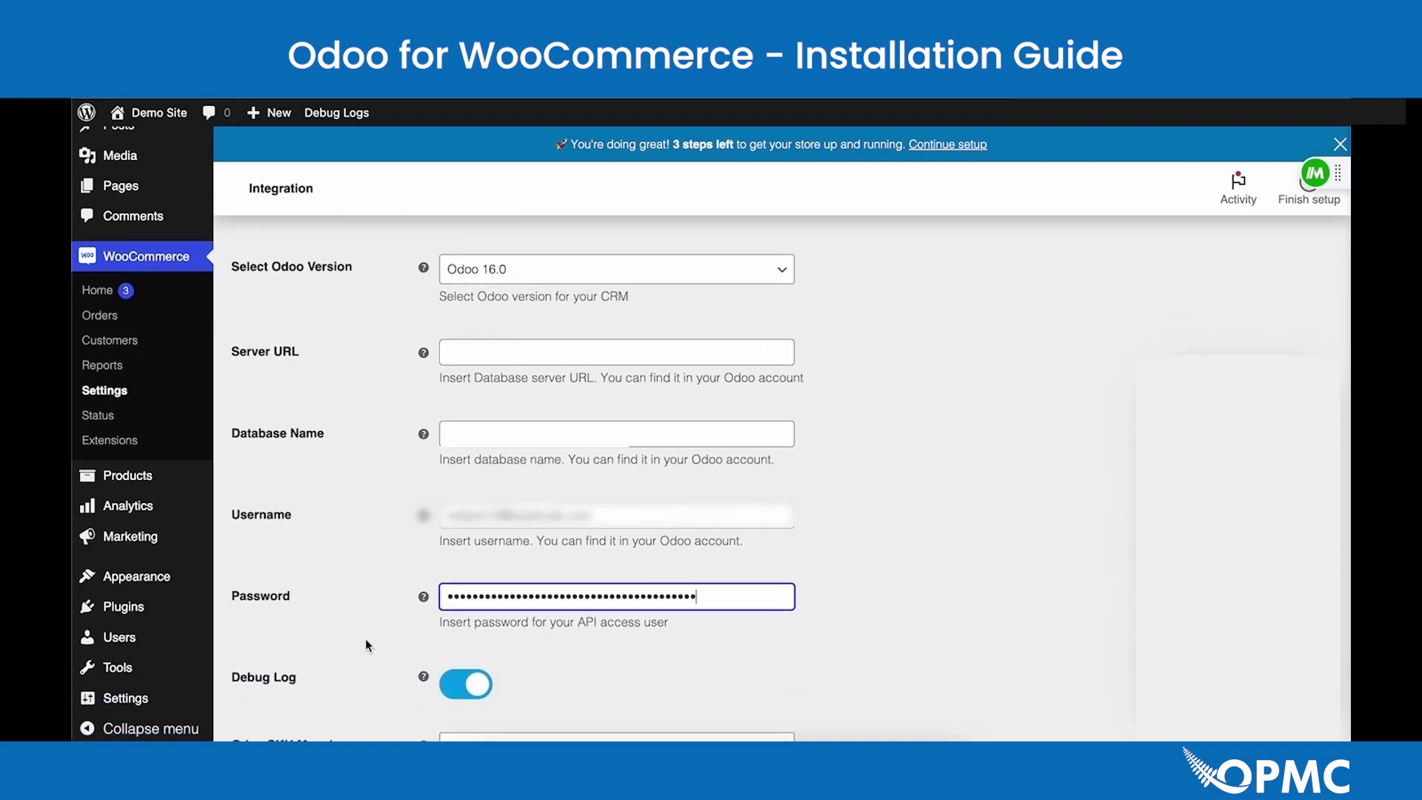
pyautogui.scroll(-5, 366, 644)
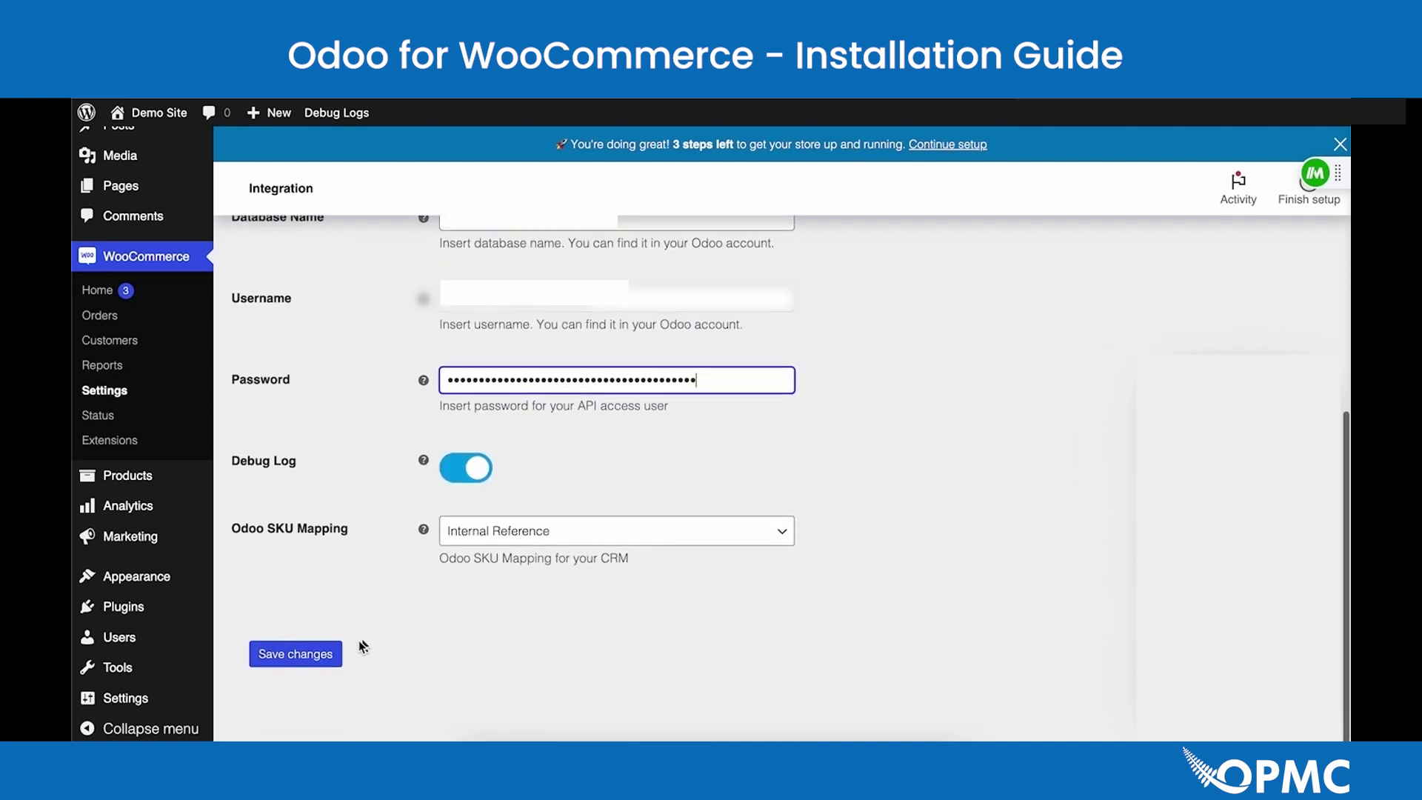
pyautogui.click(326, 657)
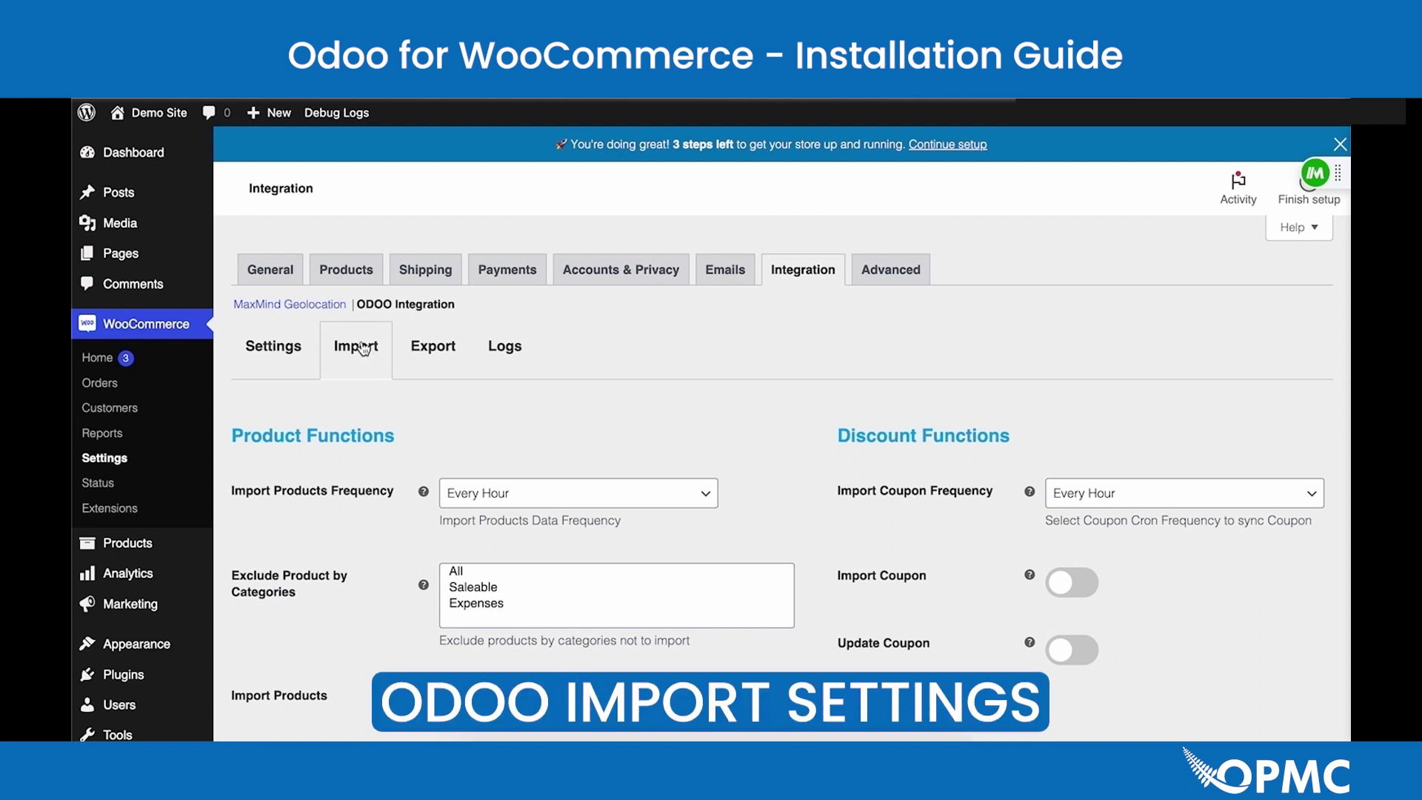
pyautogui.scroll(-1, 361, 353)
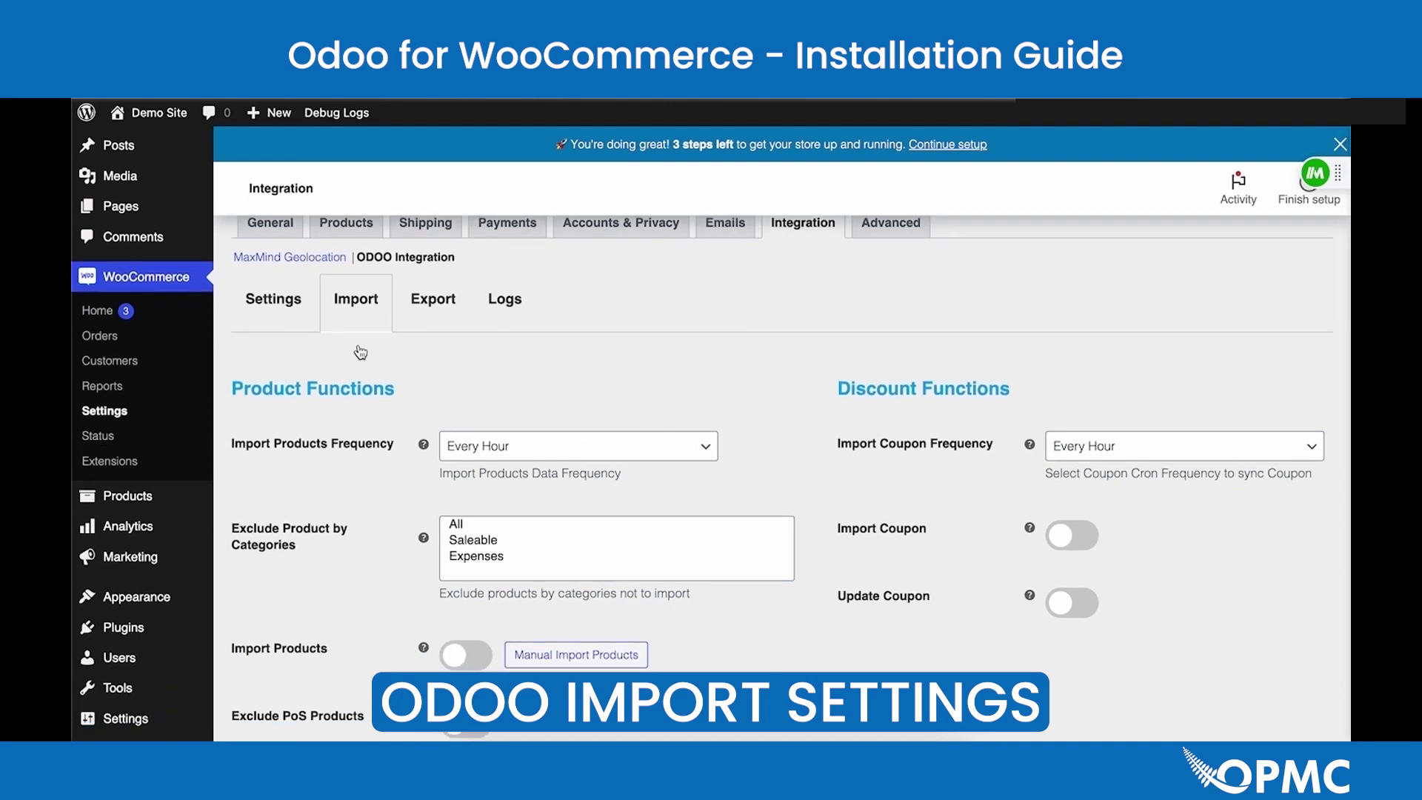
pyautogui.scroll(-1, 361, 353)
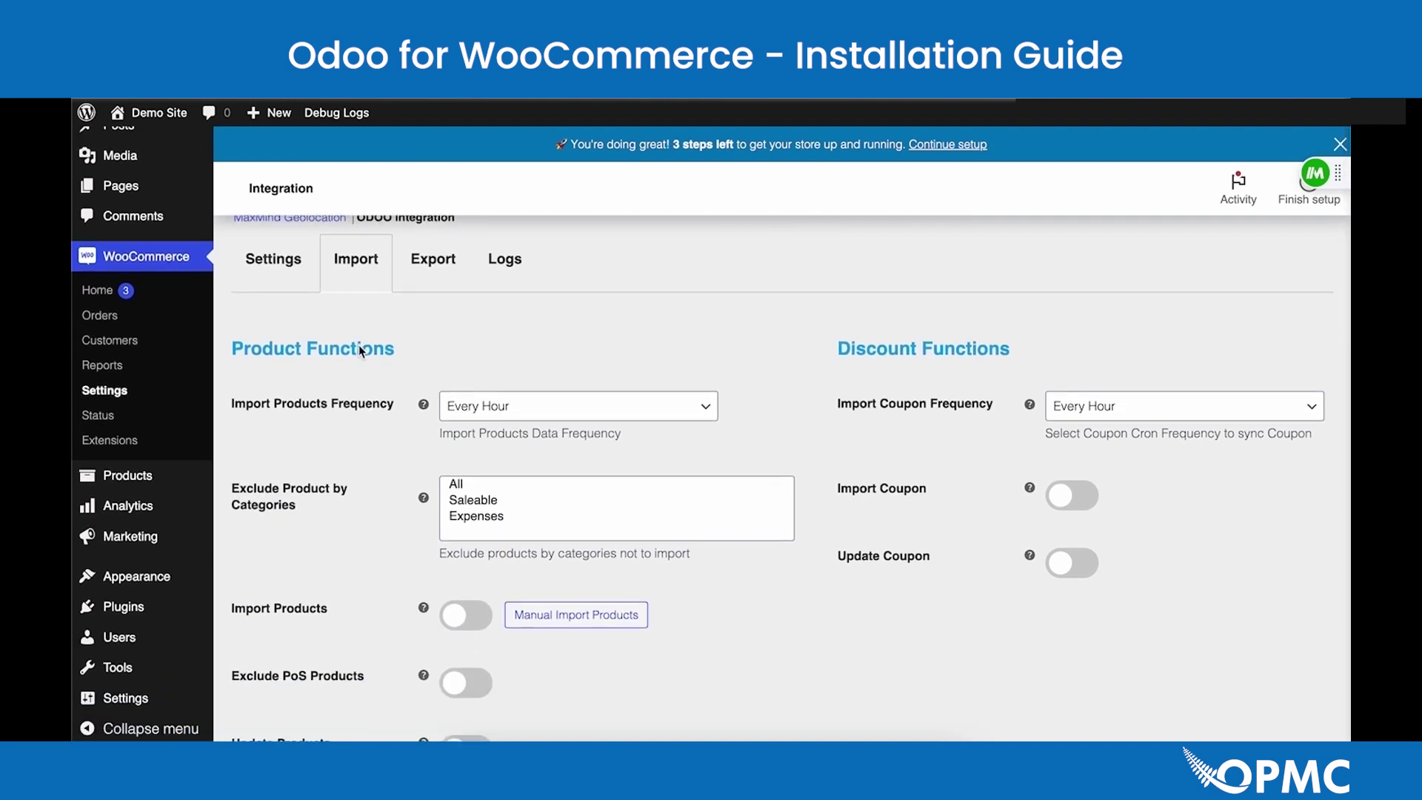
pyautogui.scroll(-1, 358, 344)
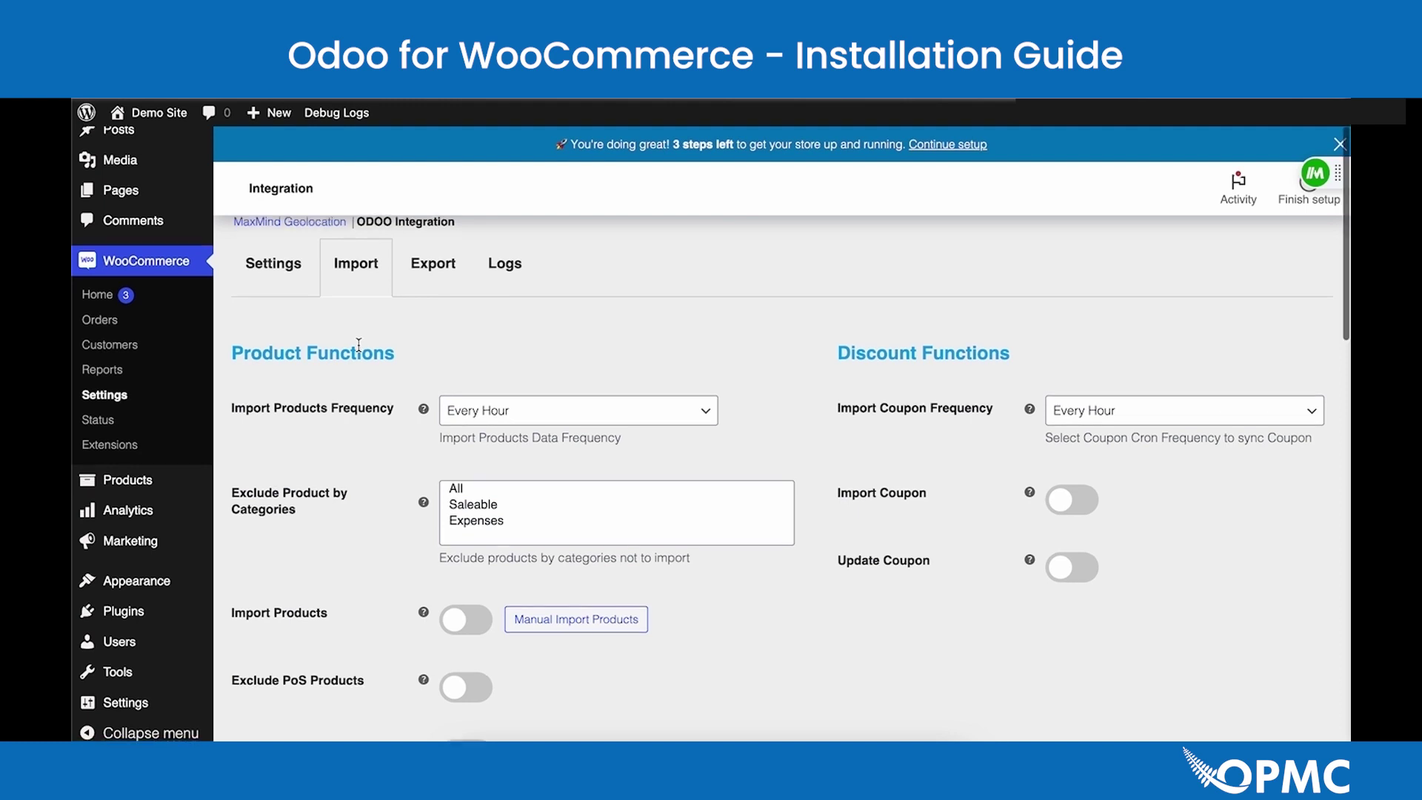
pyautogui.scroll(-4, 452, 330)
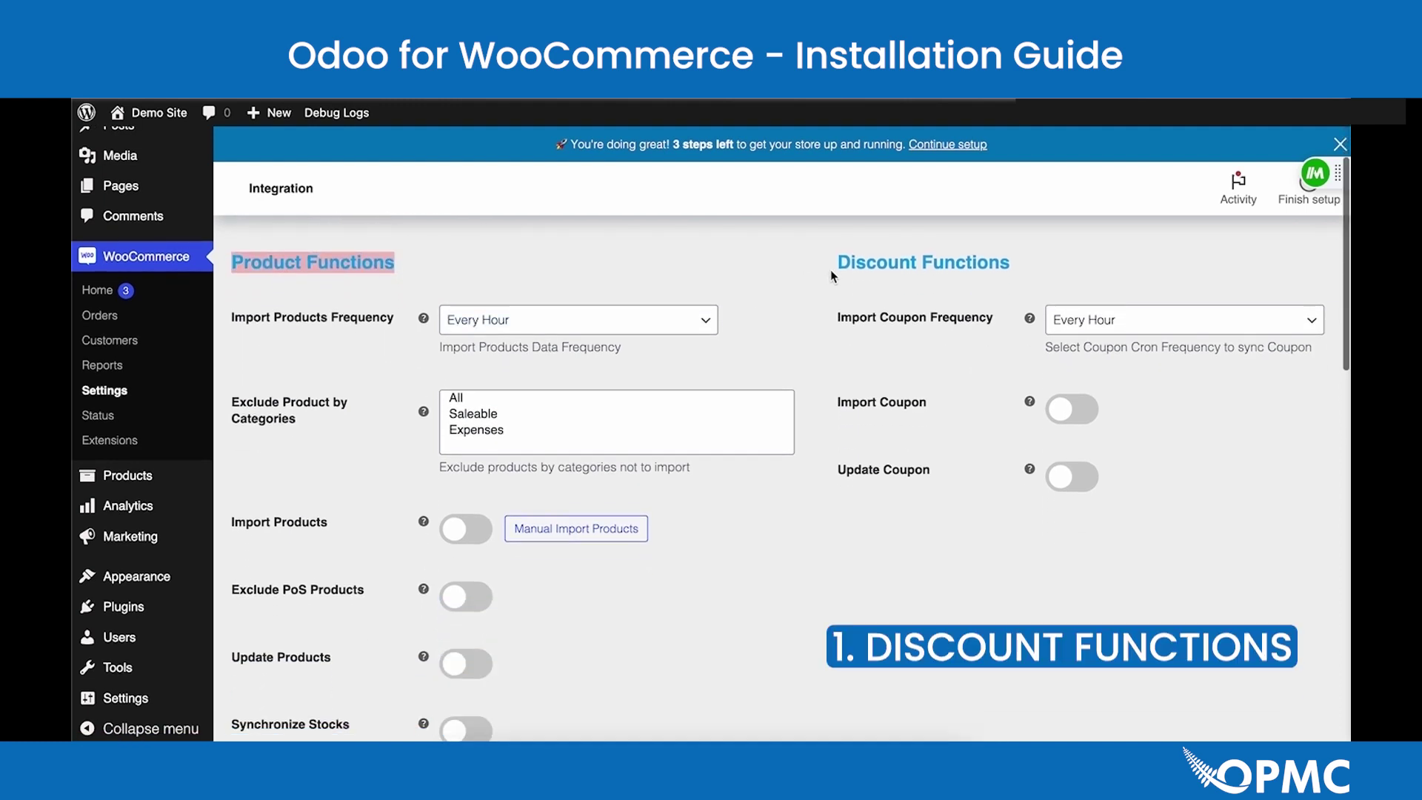
pyautogui.scroll(-4, 575, 439)
pyautogui.scroll(-8, 575, 439)
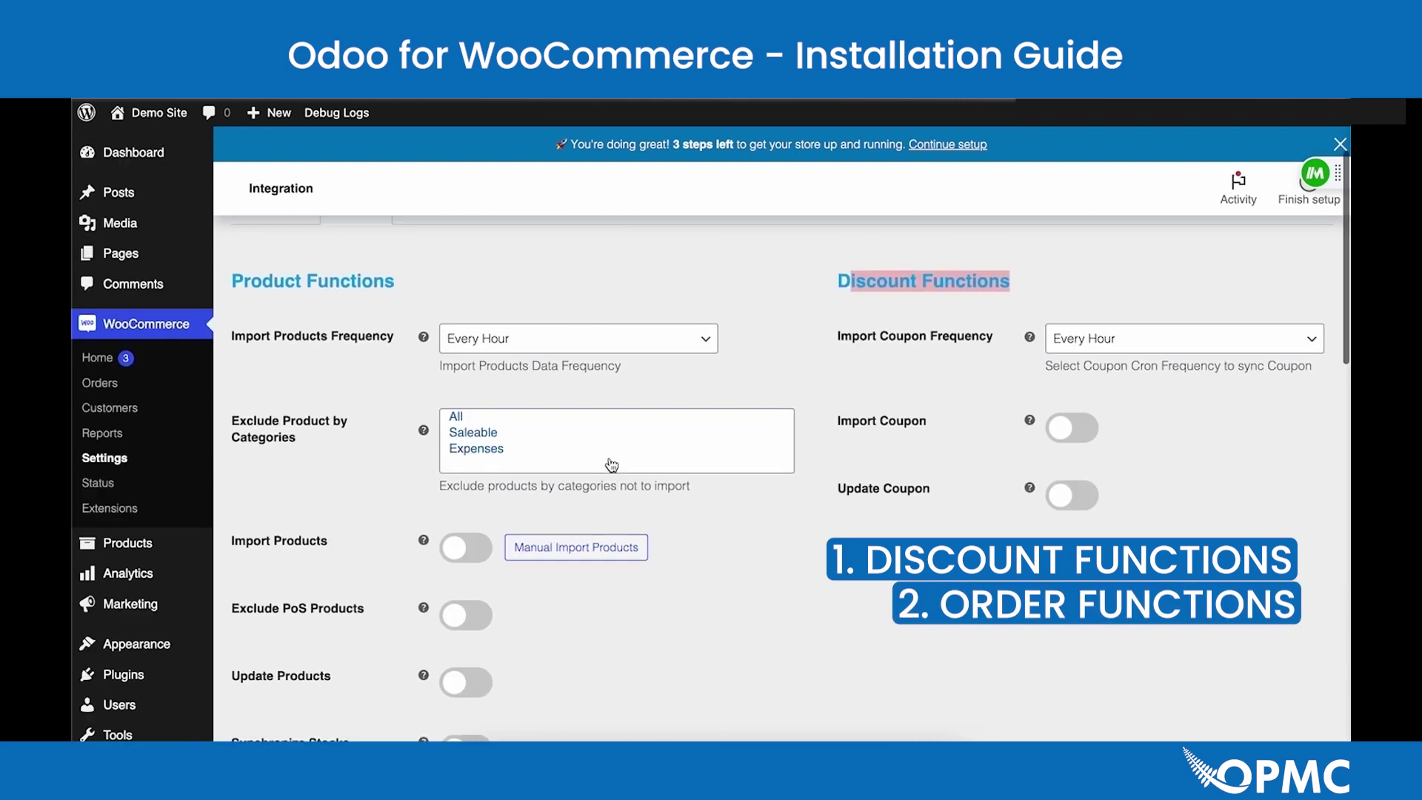
pyautogui.scroll(2, 611, 464)
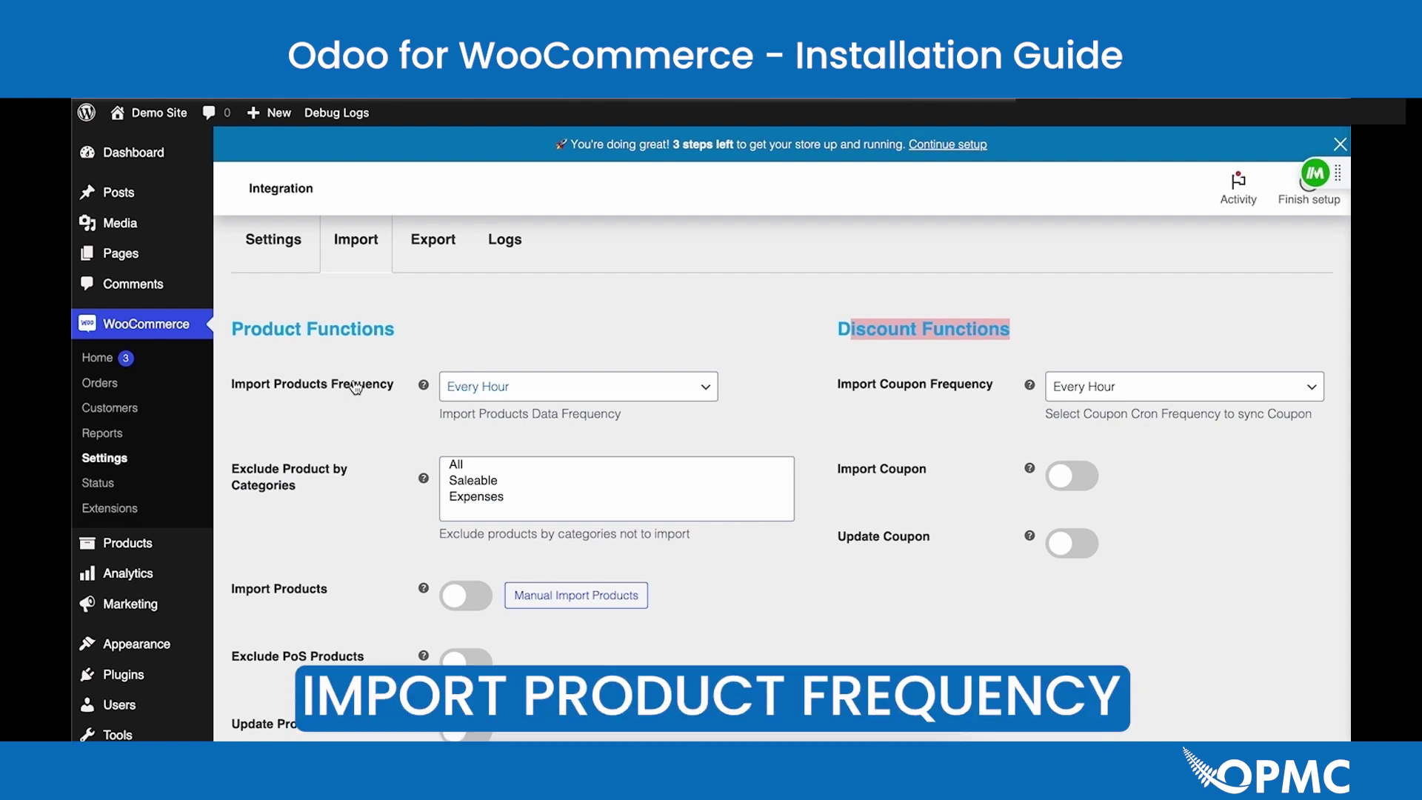
pyautogui.moveTo(422, 385)
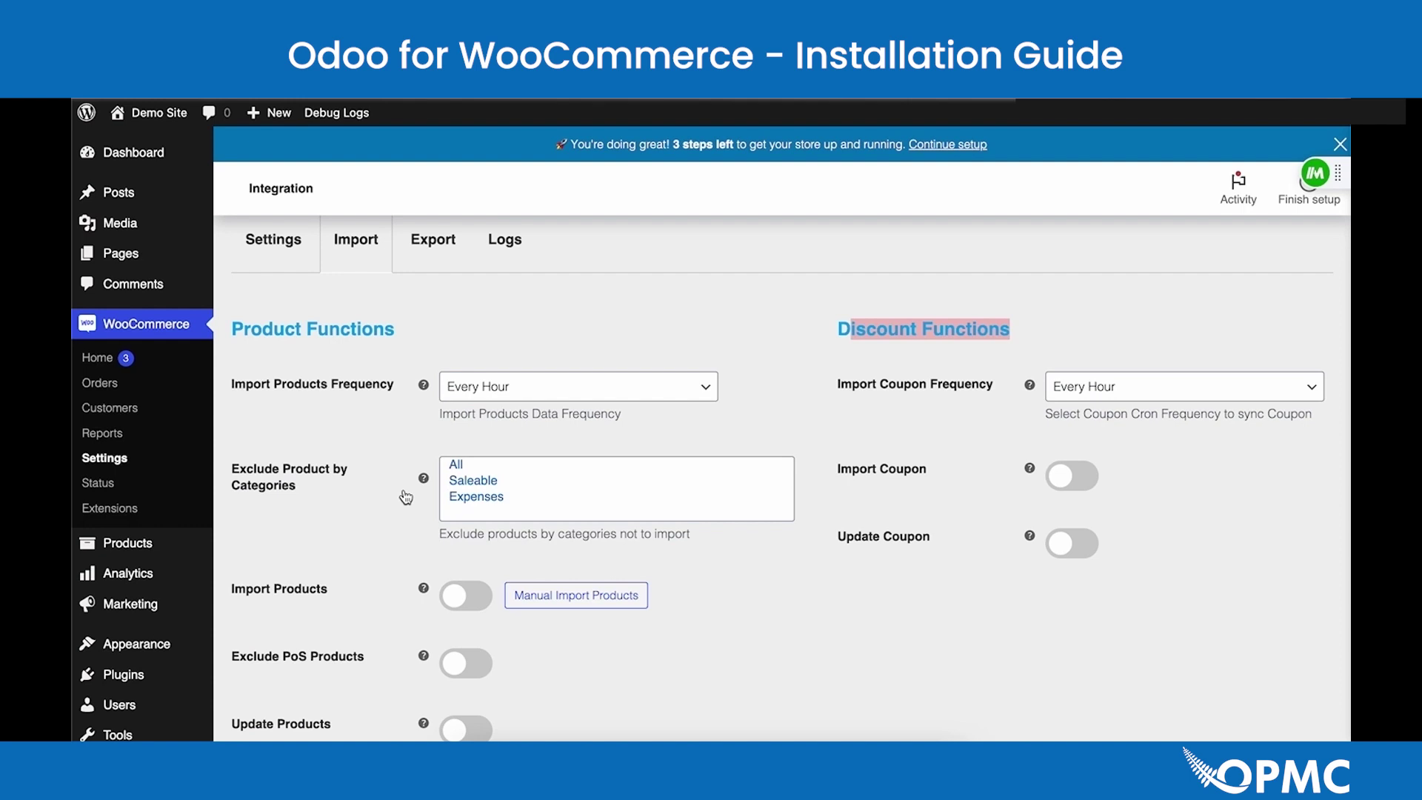
# Select Saleable and Expenses together in the Exclude Product by Categories list.
pyautogui.click(516, 487)
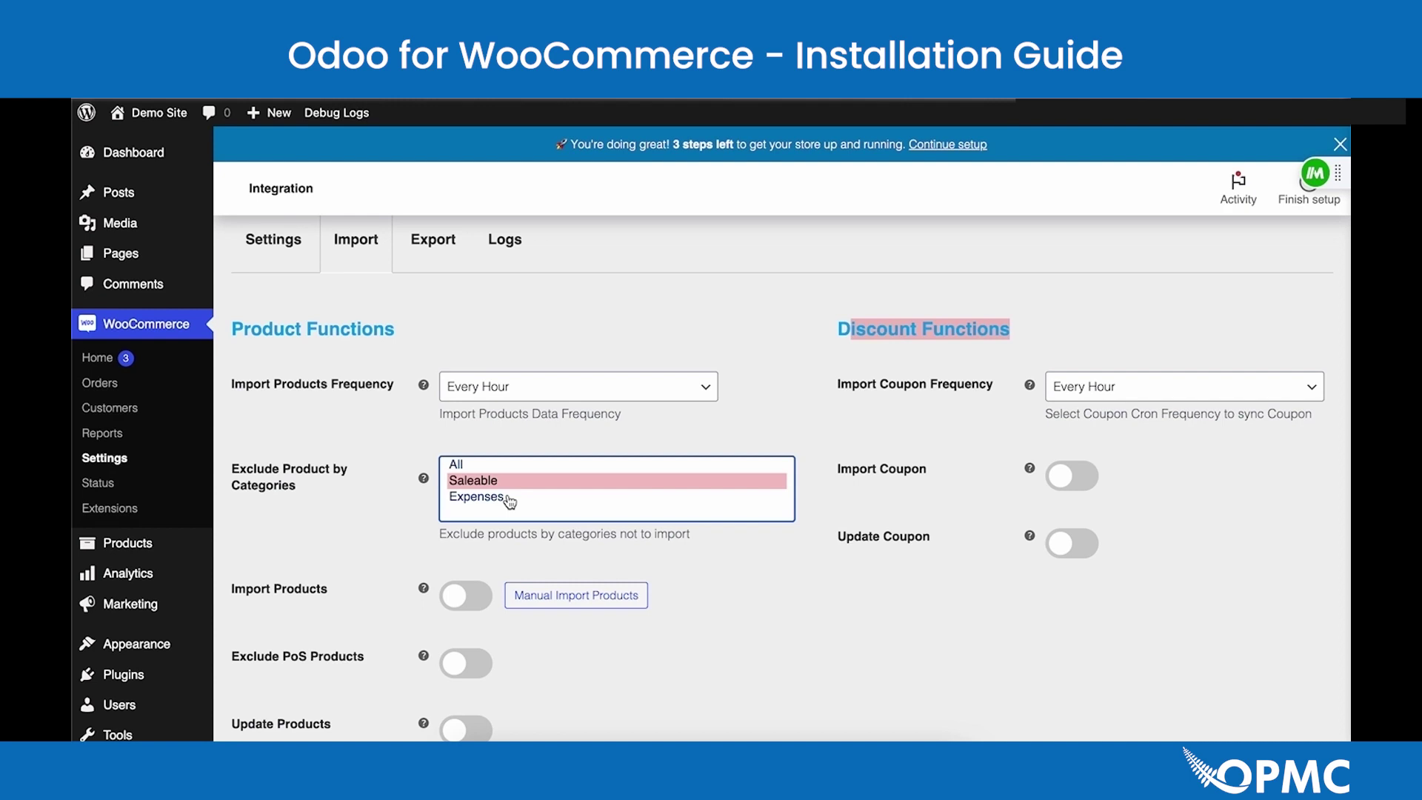
pyautogui.keyDown('ctrl'); pyautogui.click(509, 498); pyautogui.keyUp('ctrl')
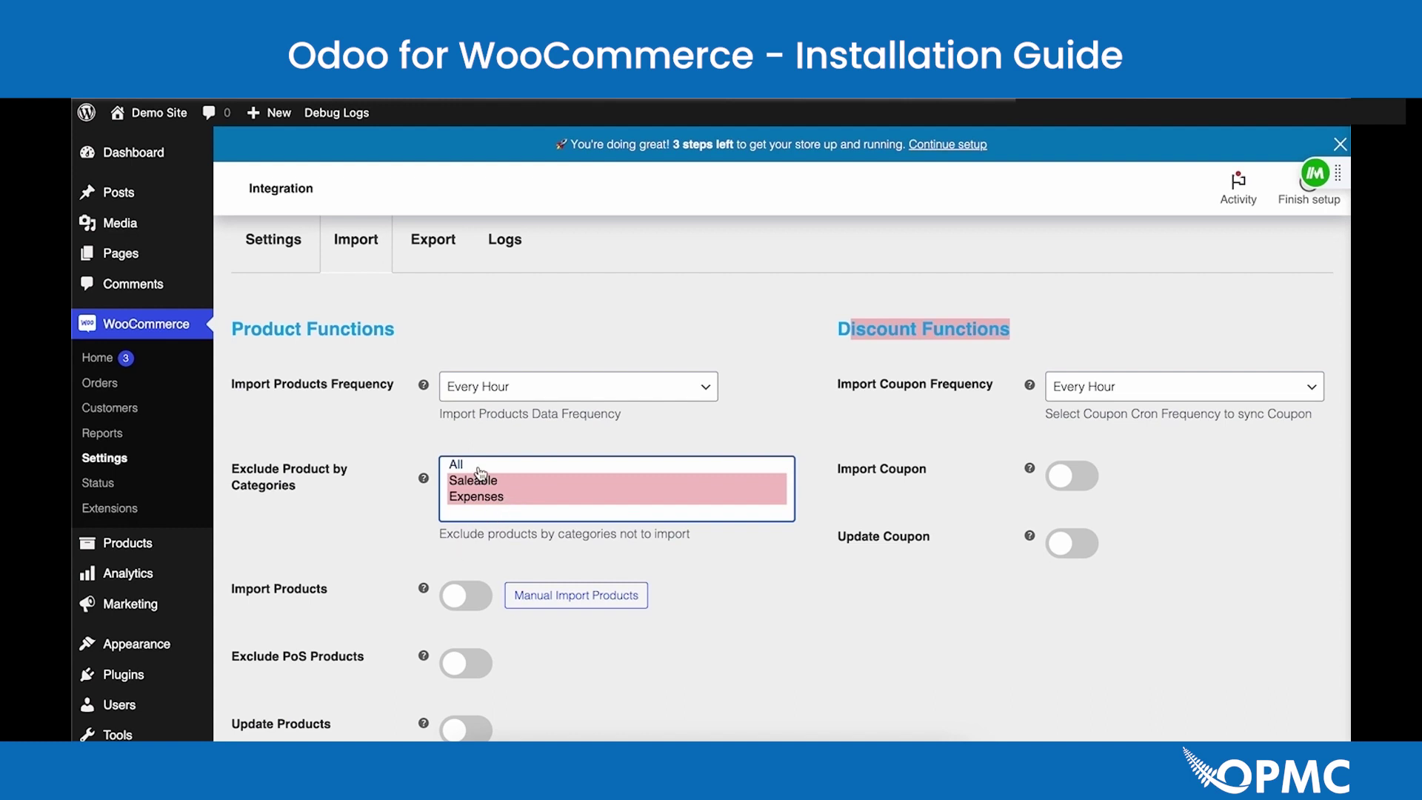
pyautogui.scroll(-5, 478, 469)
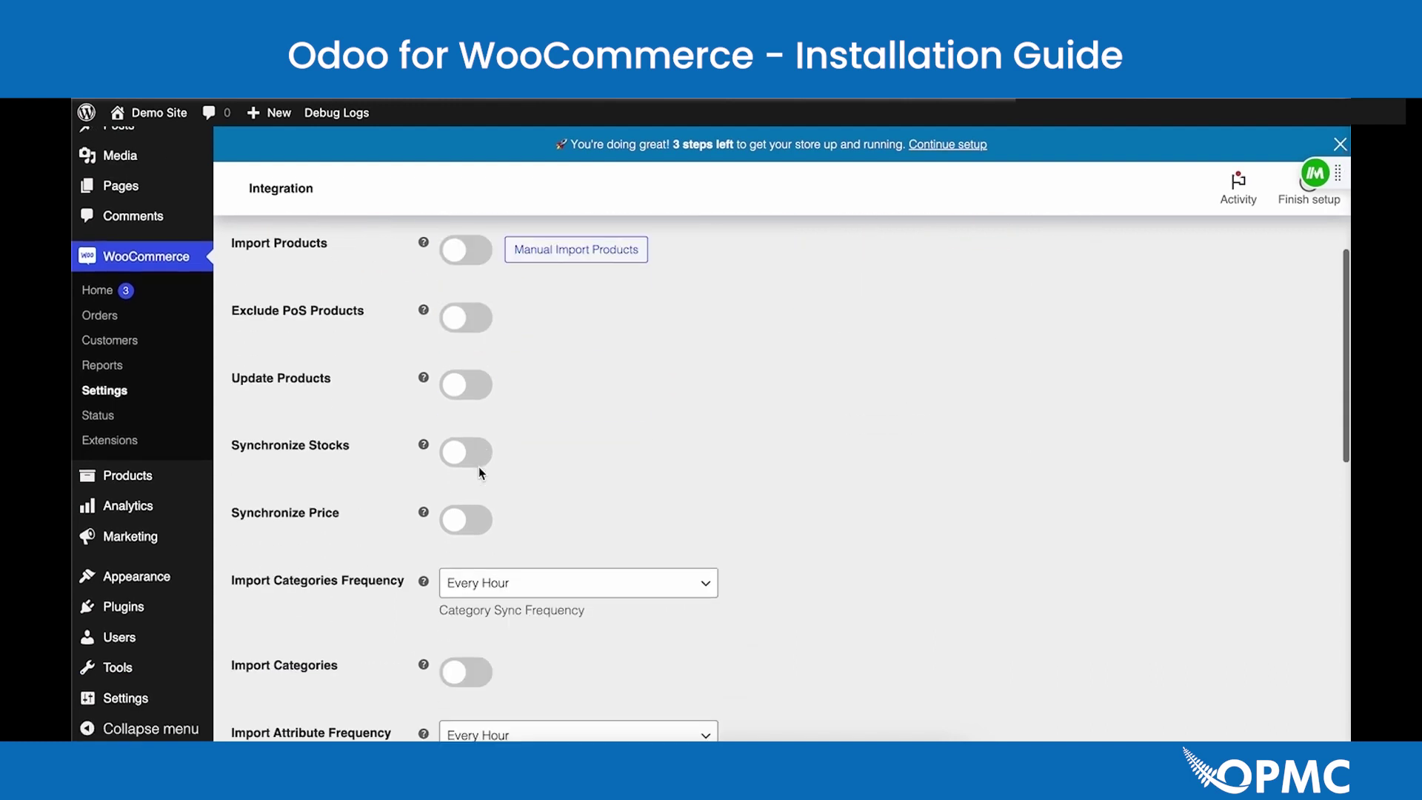
pyautogui.scroll(3, 478, 468)
pyautogui.scroll(-3, 478, 469)
pyautogui.scroll(-10, 478, 469)
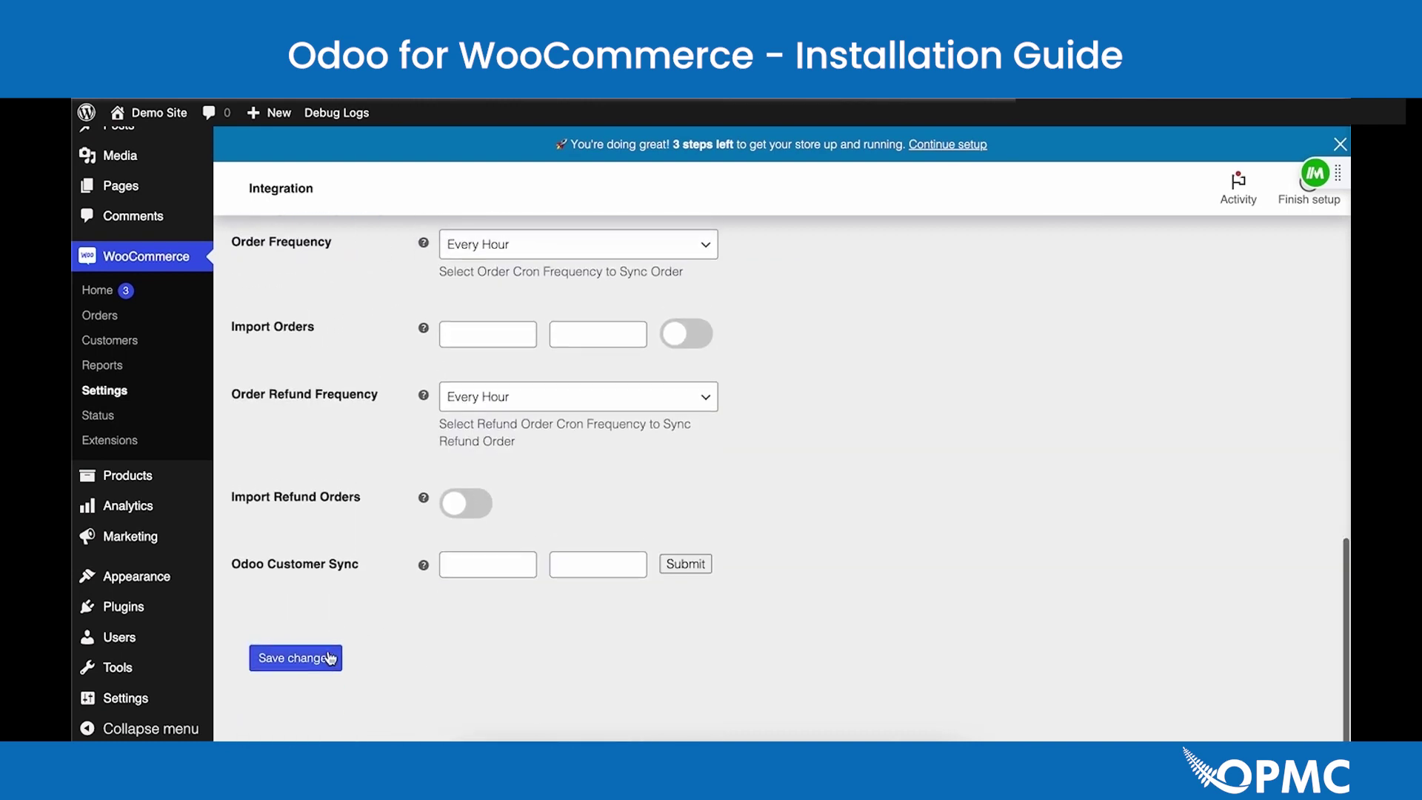
pyautogui.scroll(13, 330, 656)
pyautogui.scroll(1, 330, 656)
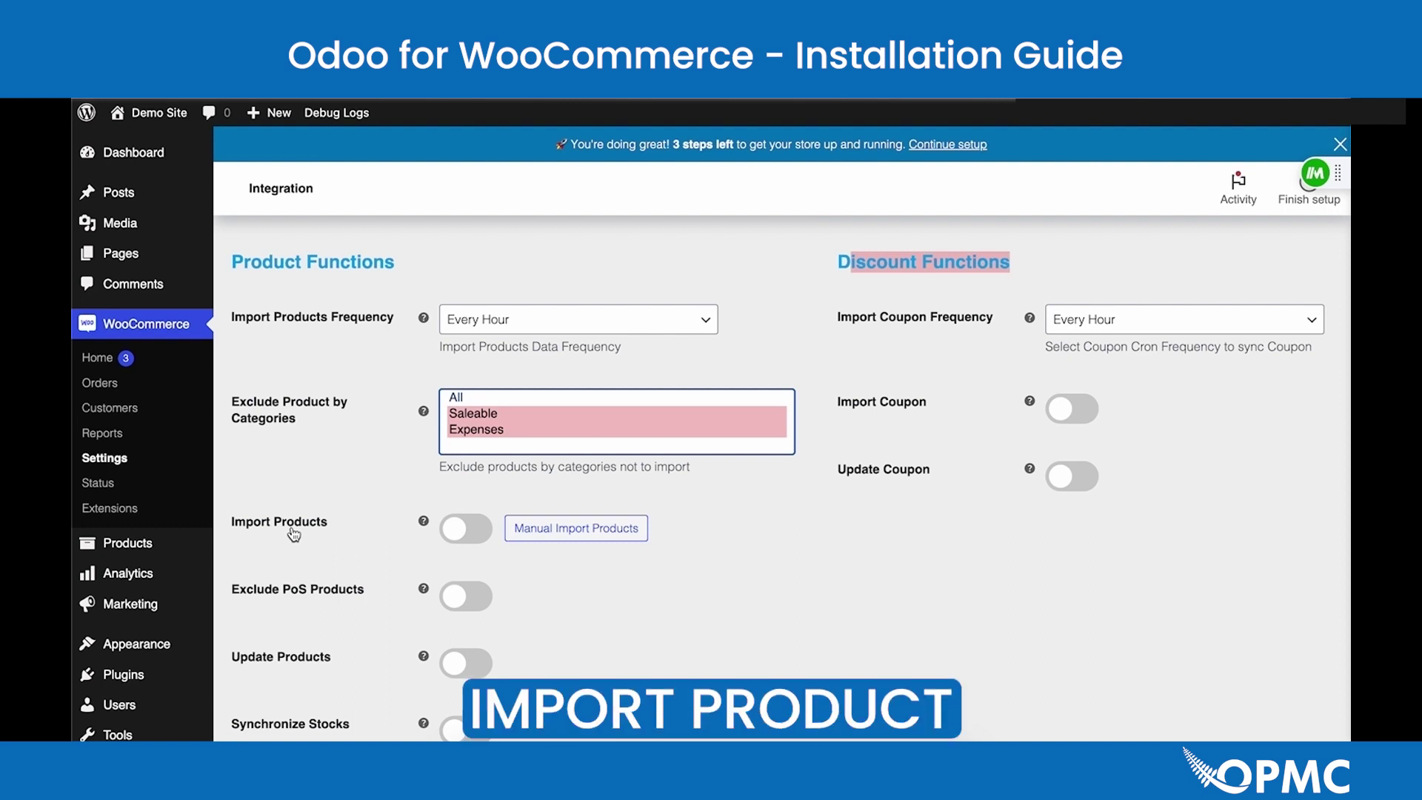
pyautogui.moveTo(423, 521)
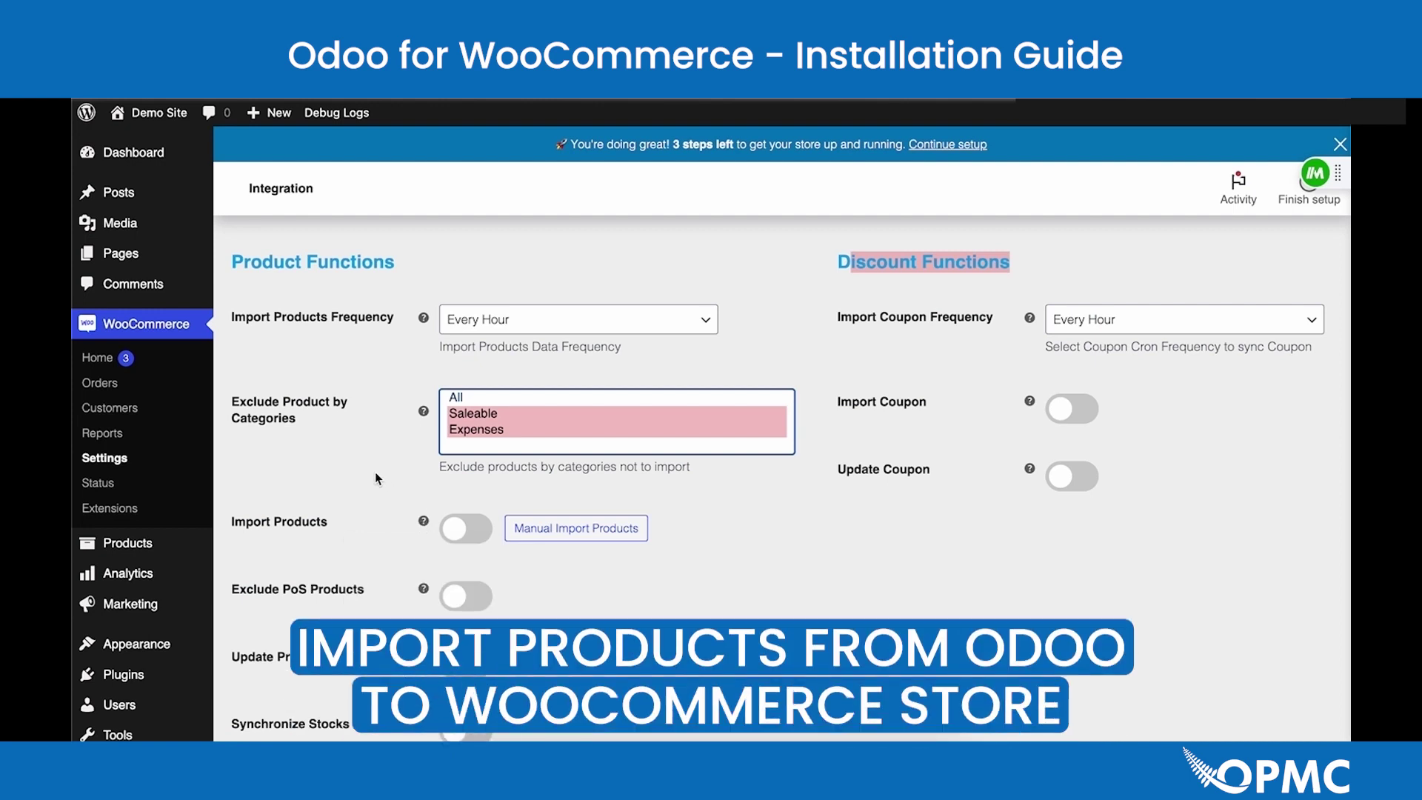
# Switch the Import Products toggle on and save changes at the bottom of the Import tab.
pyautogui.click(470, 533)
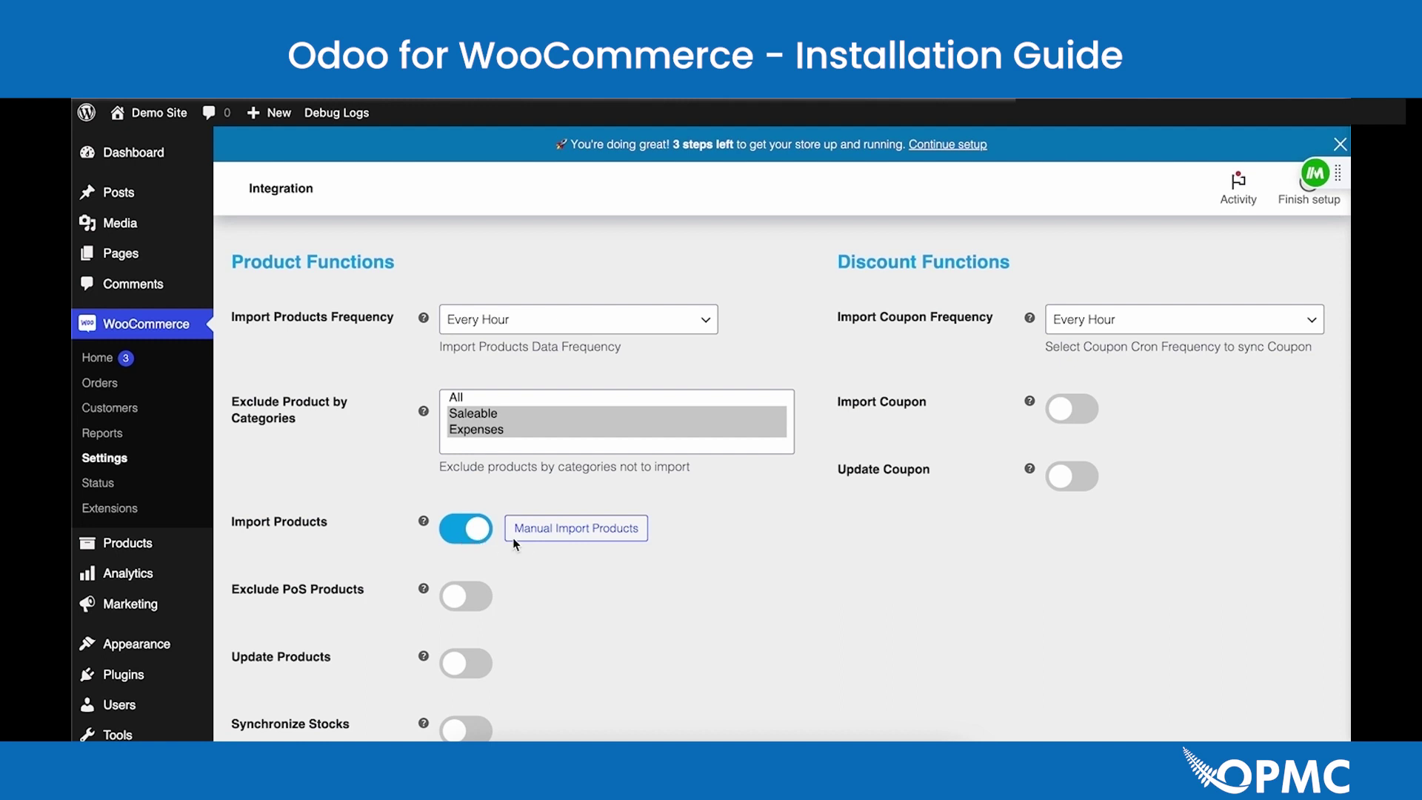
pyautogui.scroll(-1, 435, 551)
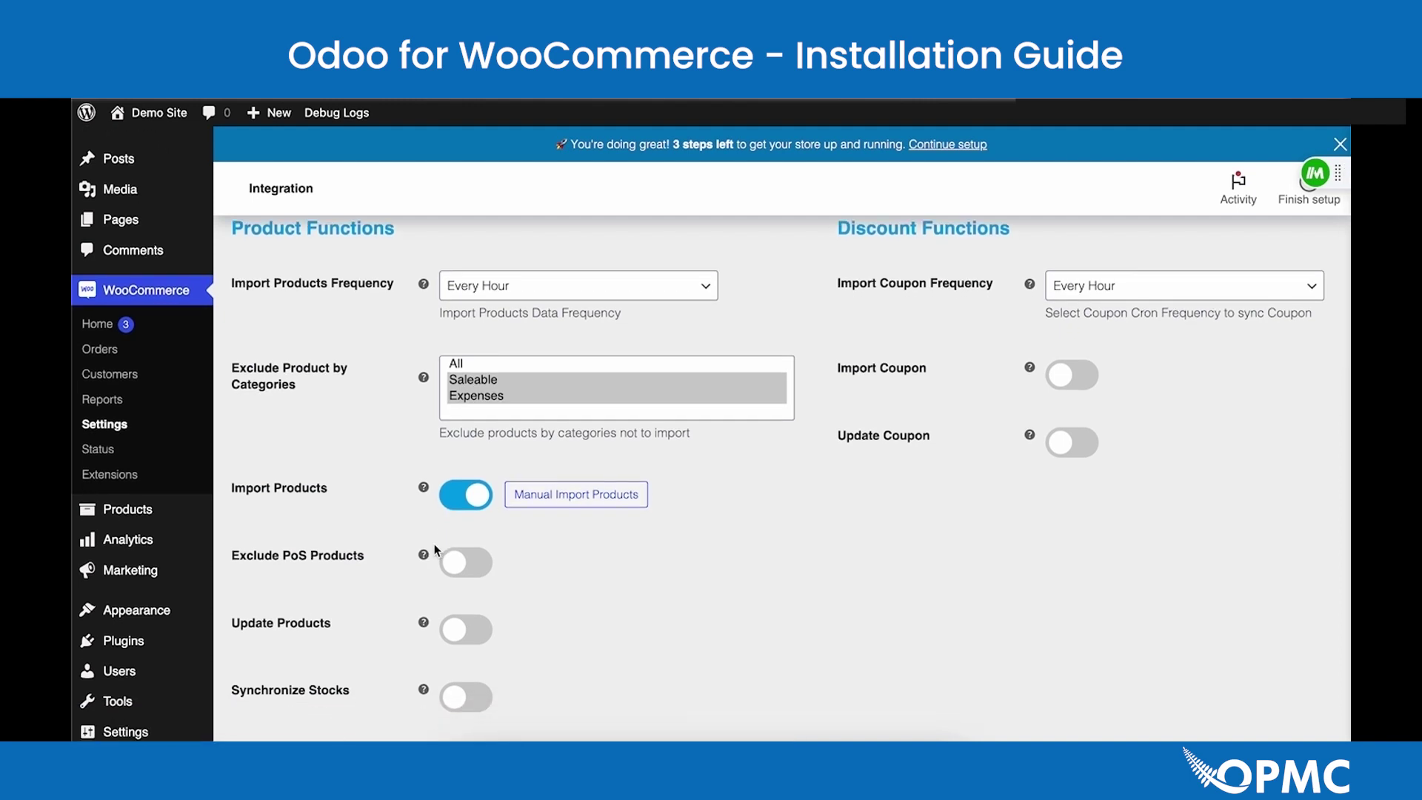
pyautogui.scroll(1, 434, 543)
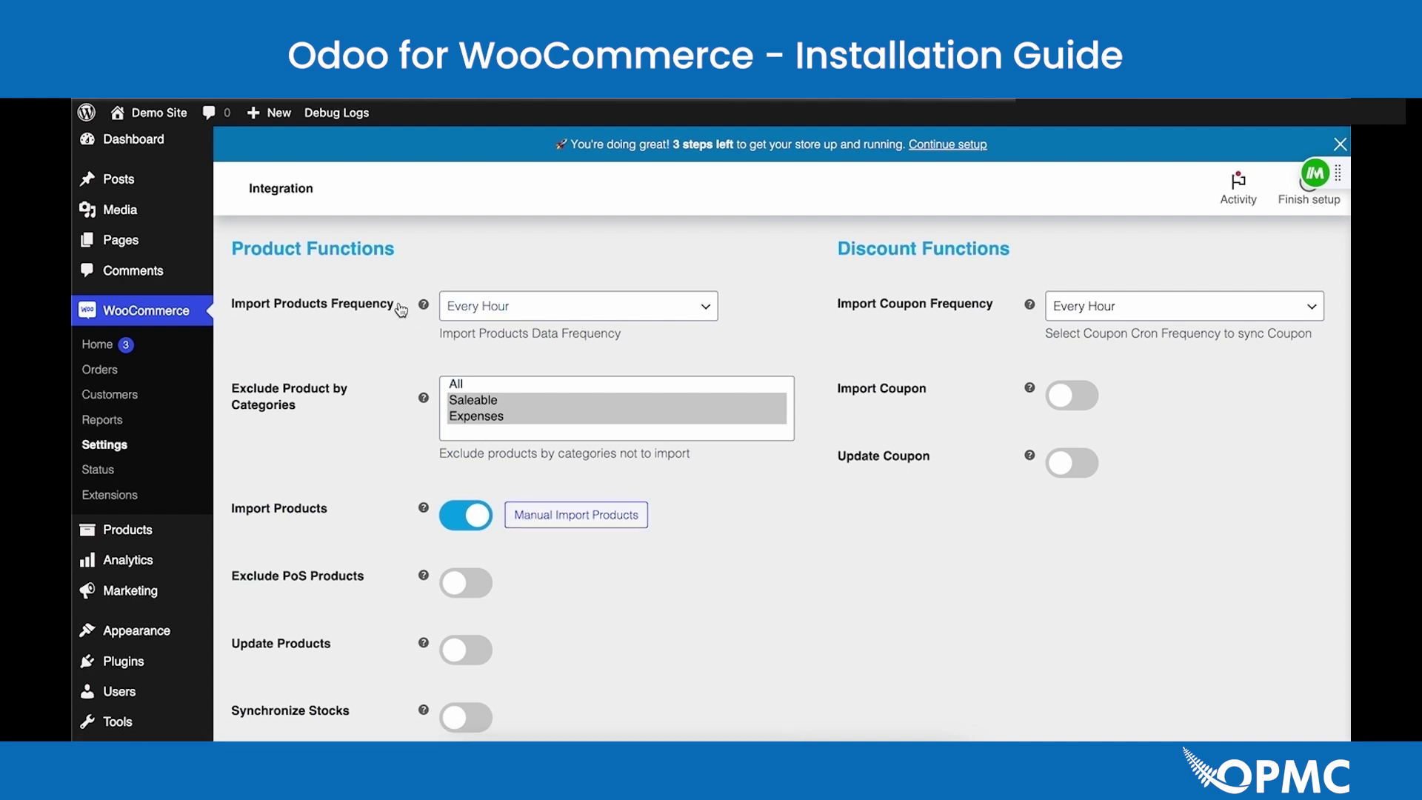
pyautogui.click(371, 310)
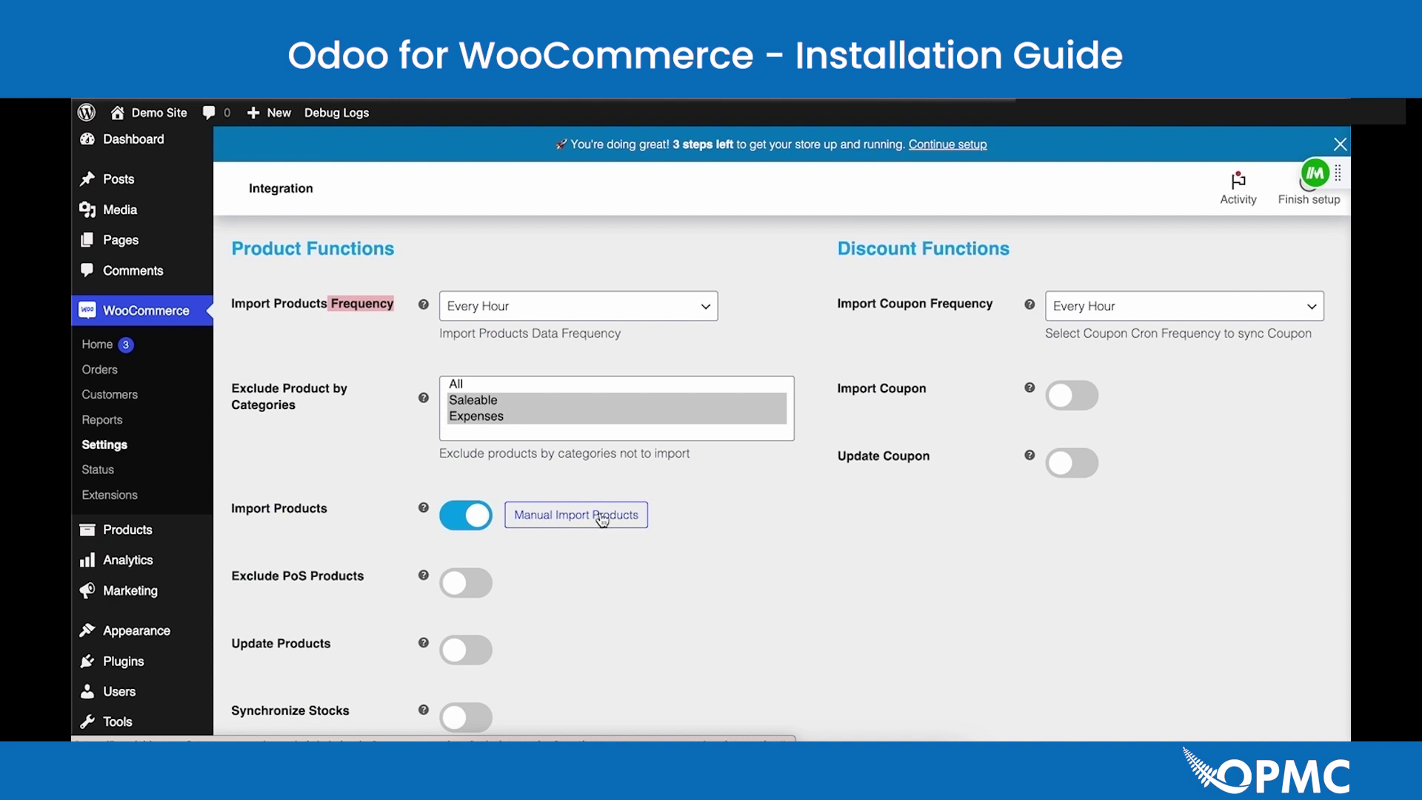
pyautogui.scroll(-15, 496, 580)
pyautogui.click(295, 655)
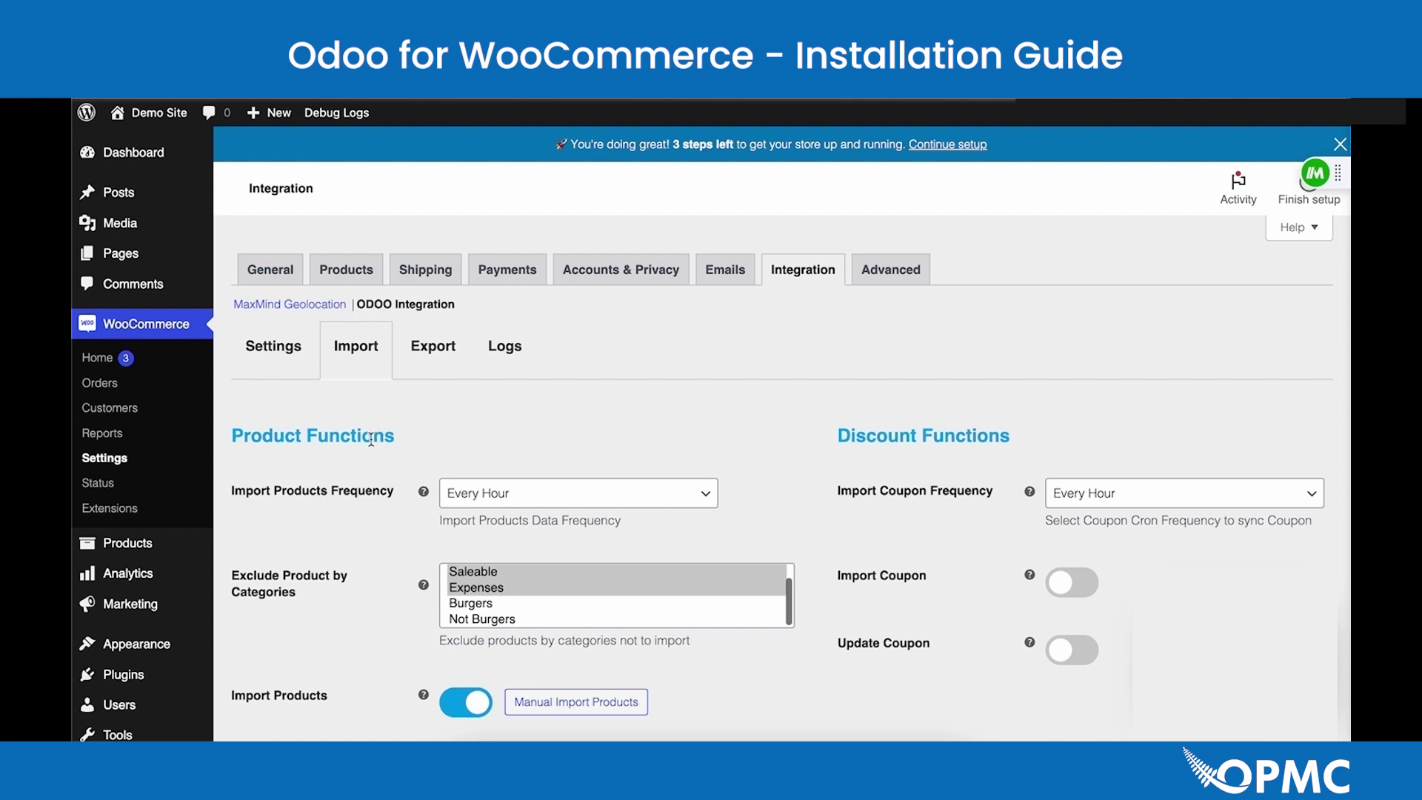
# Start the manual Odoo product import for 2 products, then reload the integration settings page.
pyautogui.scroll(-1, 404, 659)
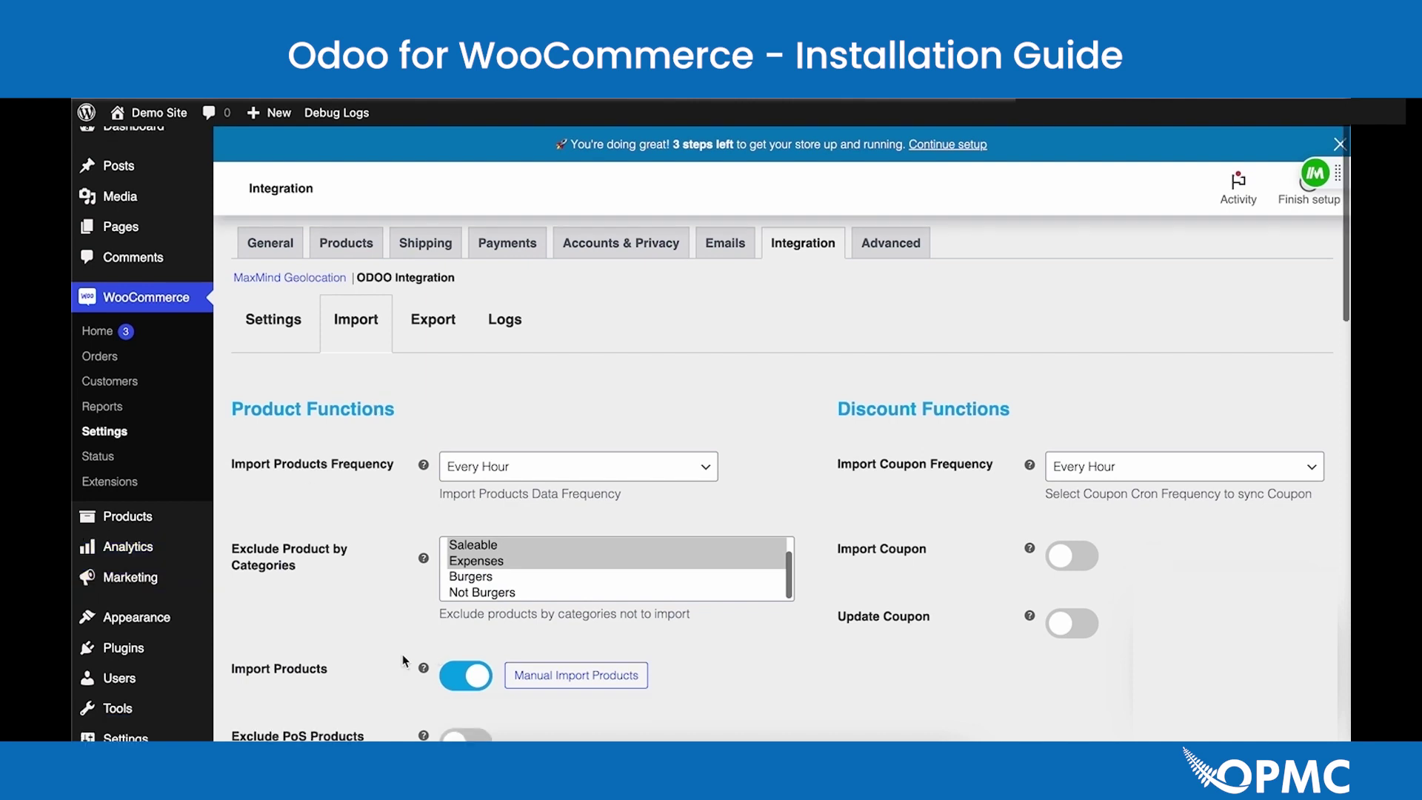
pyautogui.click(540, 679)
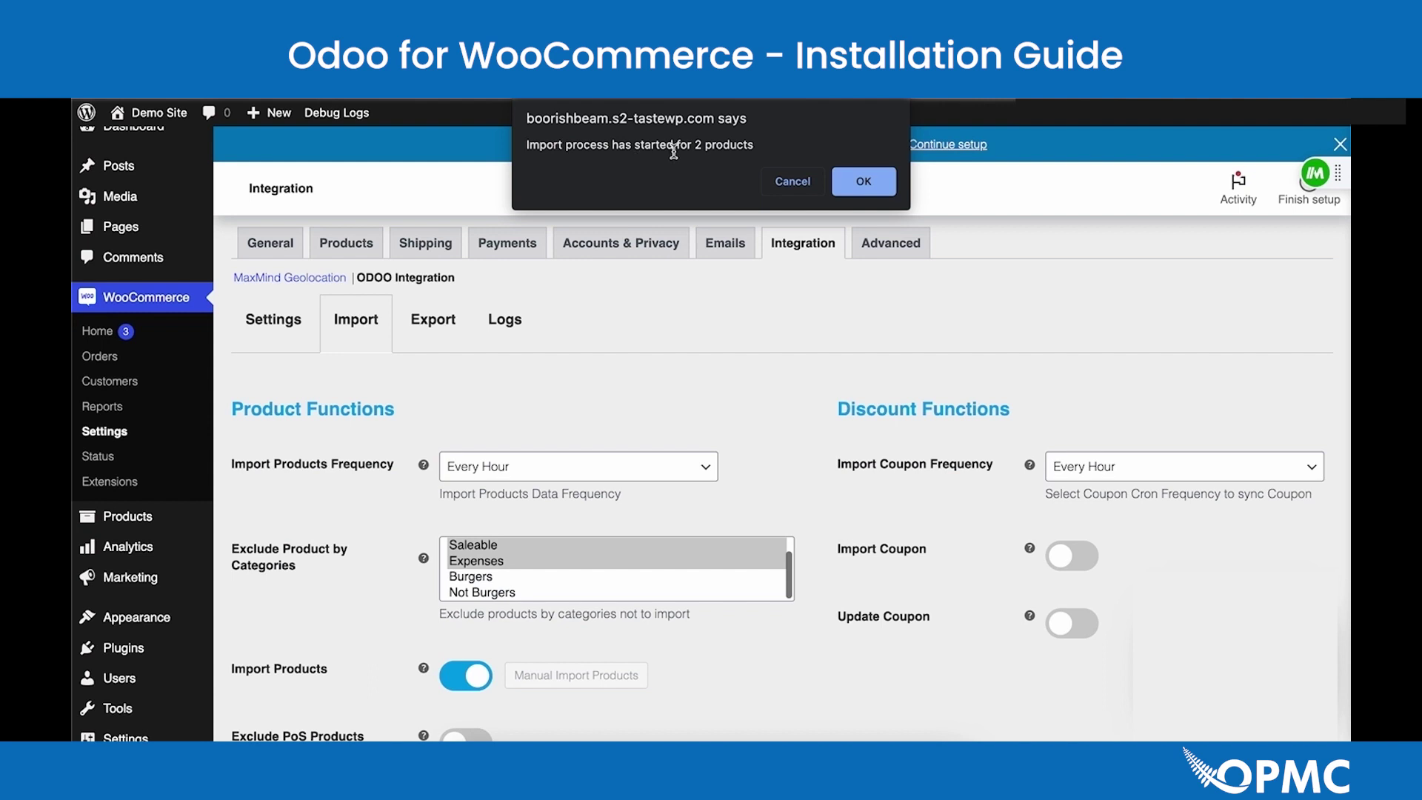
pyautogui.moveTo(694, 146); pyautogui.dragTo(745, 146)
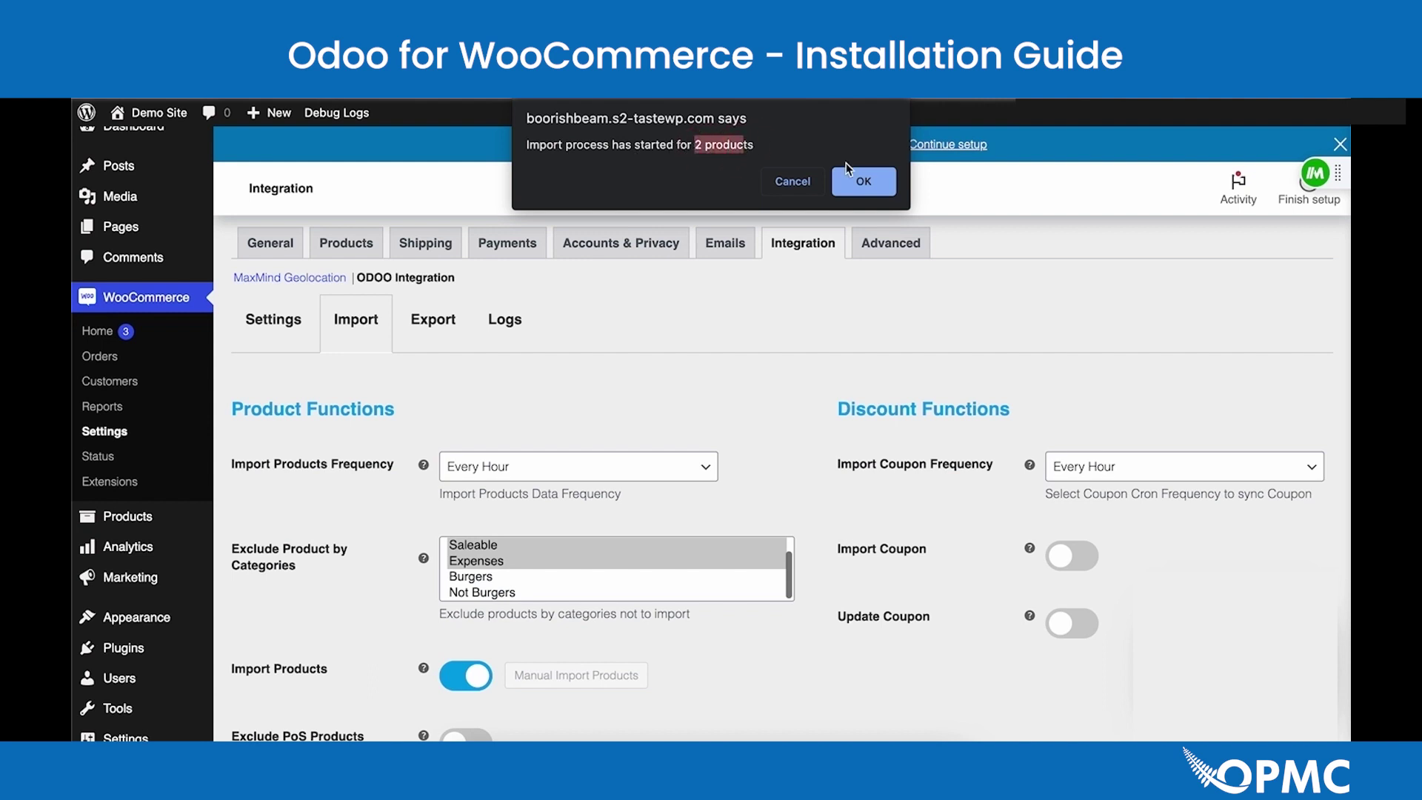
pyautogui.click(873, 188)
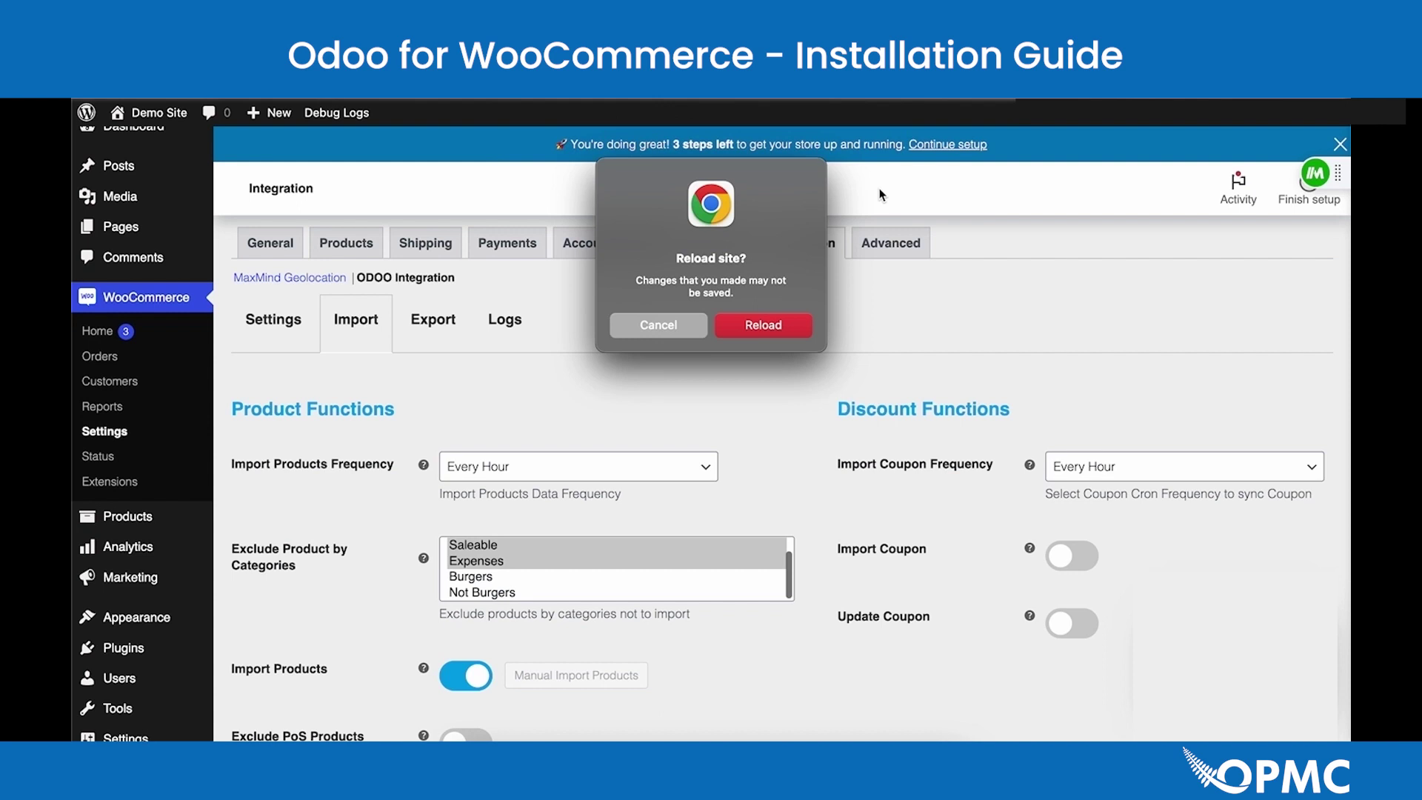
pyautogui.click(778, 323)
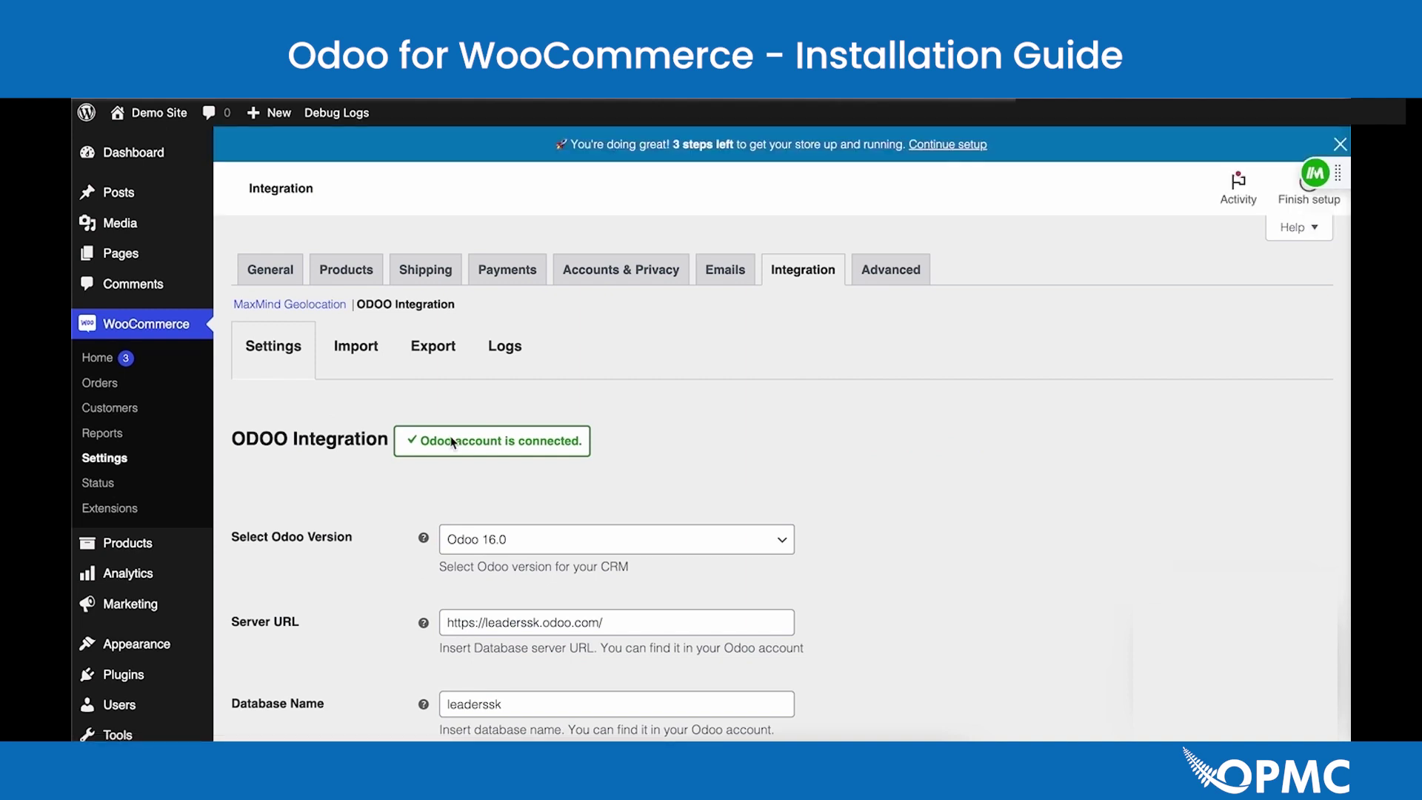
# Show All Products to check that Chips and Cheese Burger are marked as synced with Odoo.
pyautogui.moveTo(101, 547)
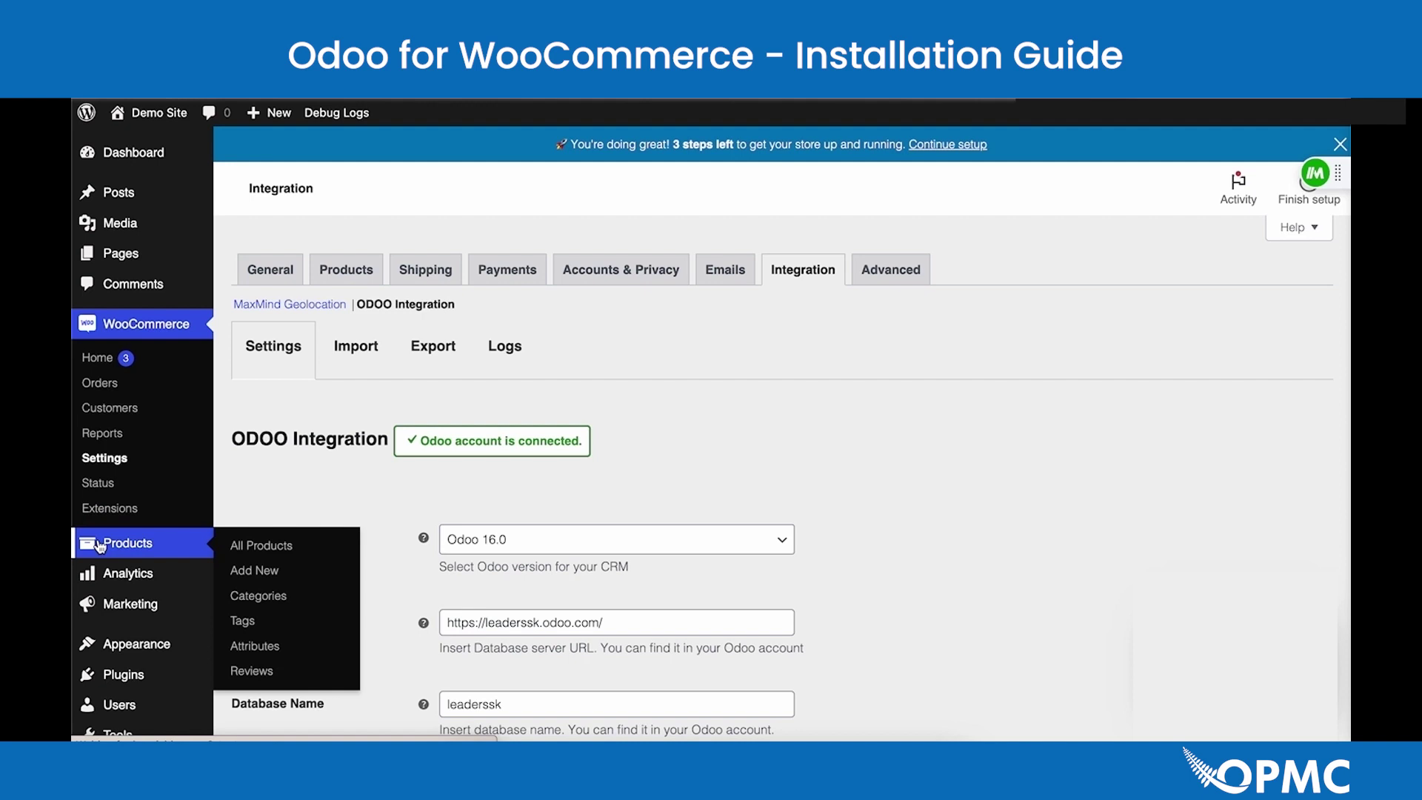
pyautogui.click(101, 547)
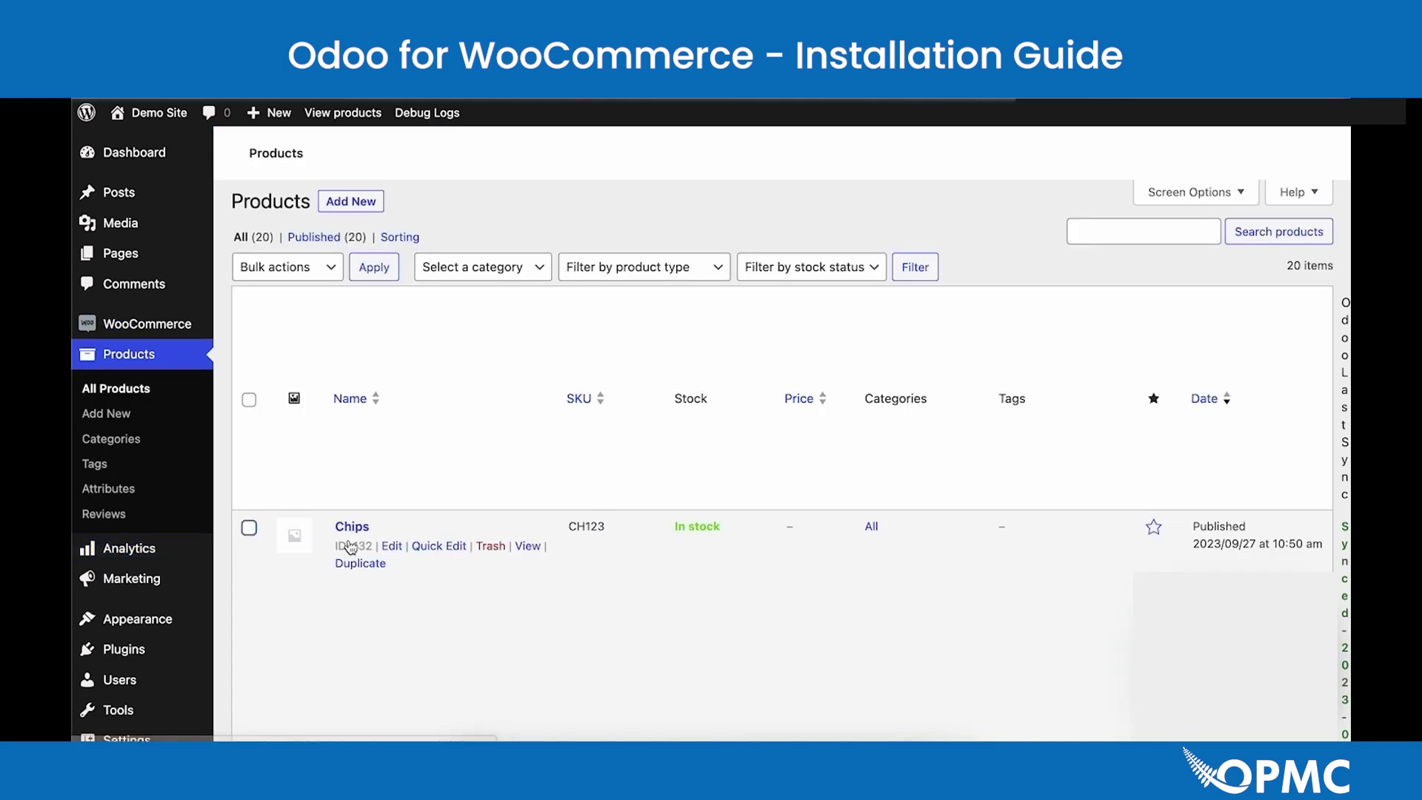
pyautogui.scroll(-1, 465, 556)
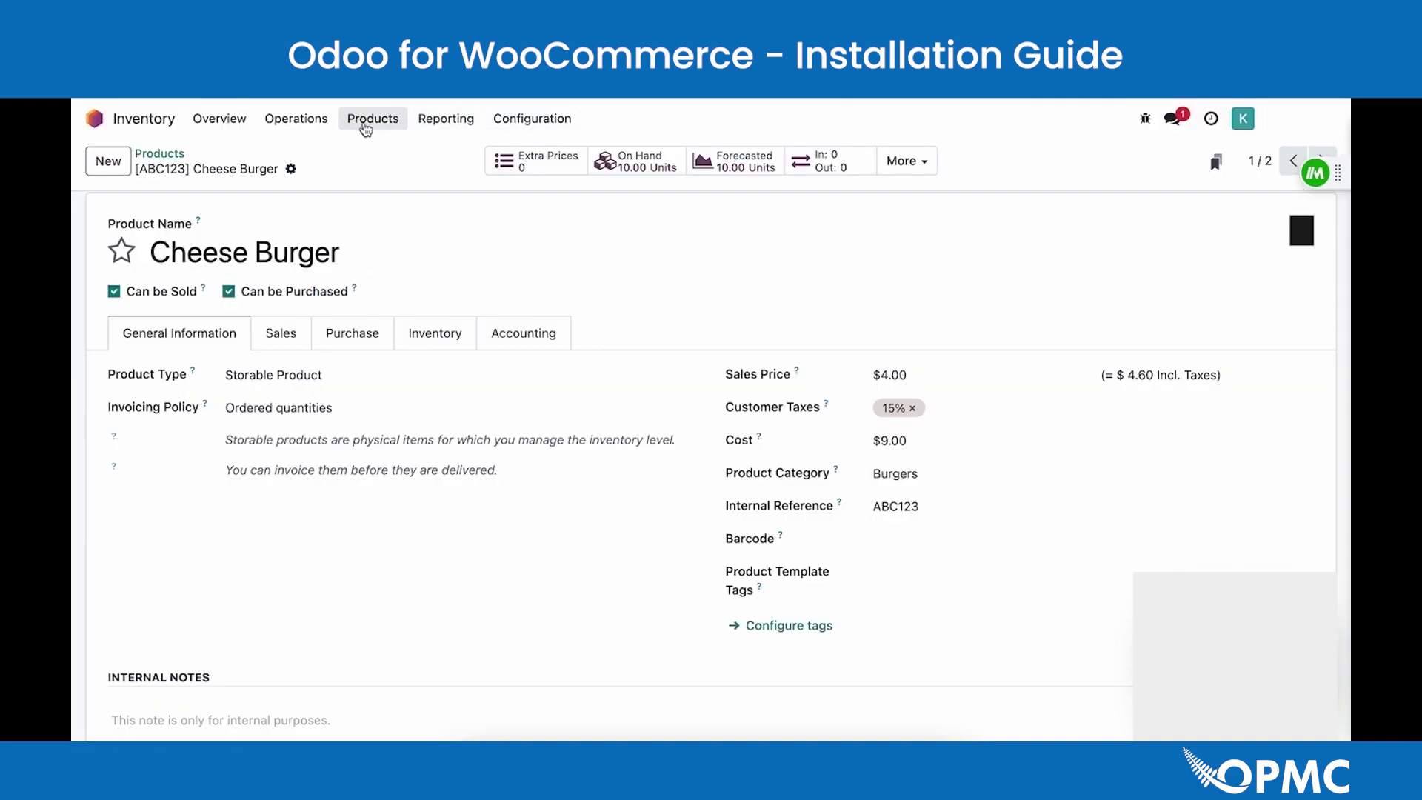
# Leave the Cheese Burger form for the Inventory Products overview.
pyautogui.click(367, 121)
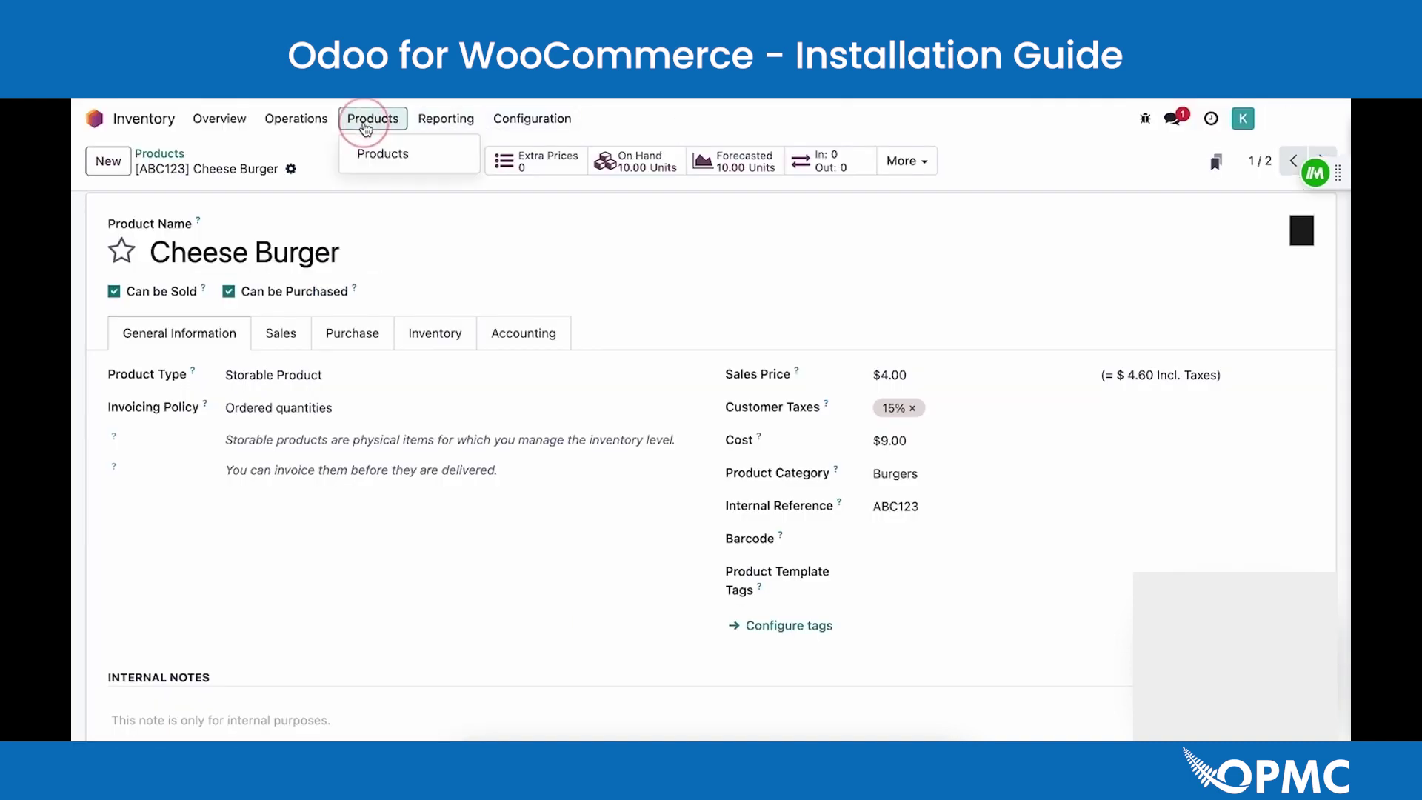
pyautogui.click(373, 153)
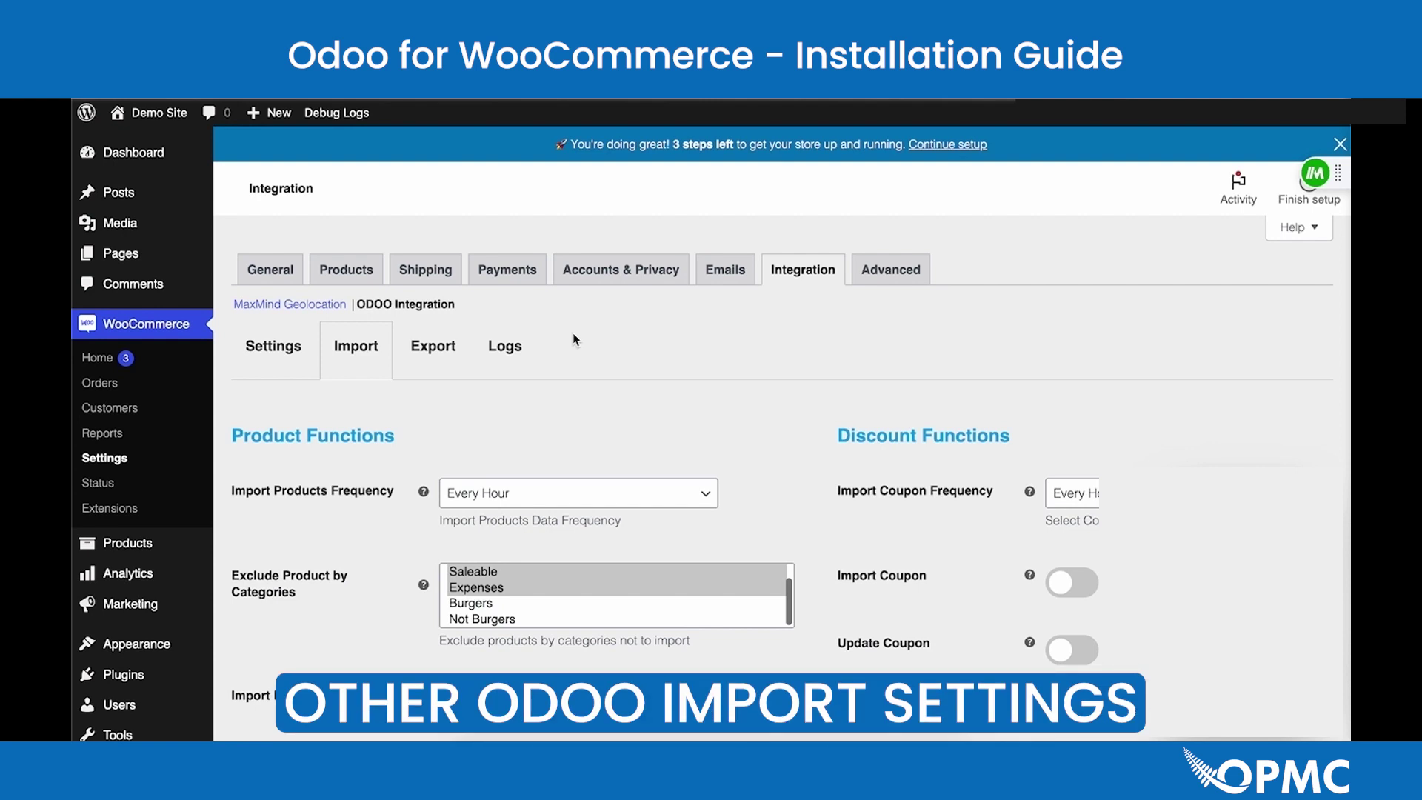
pyautogui.scroll(-5, 555, 404)
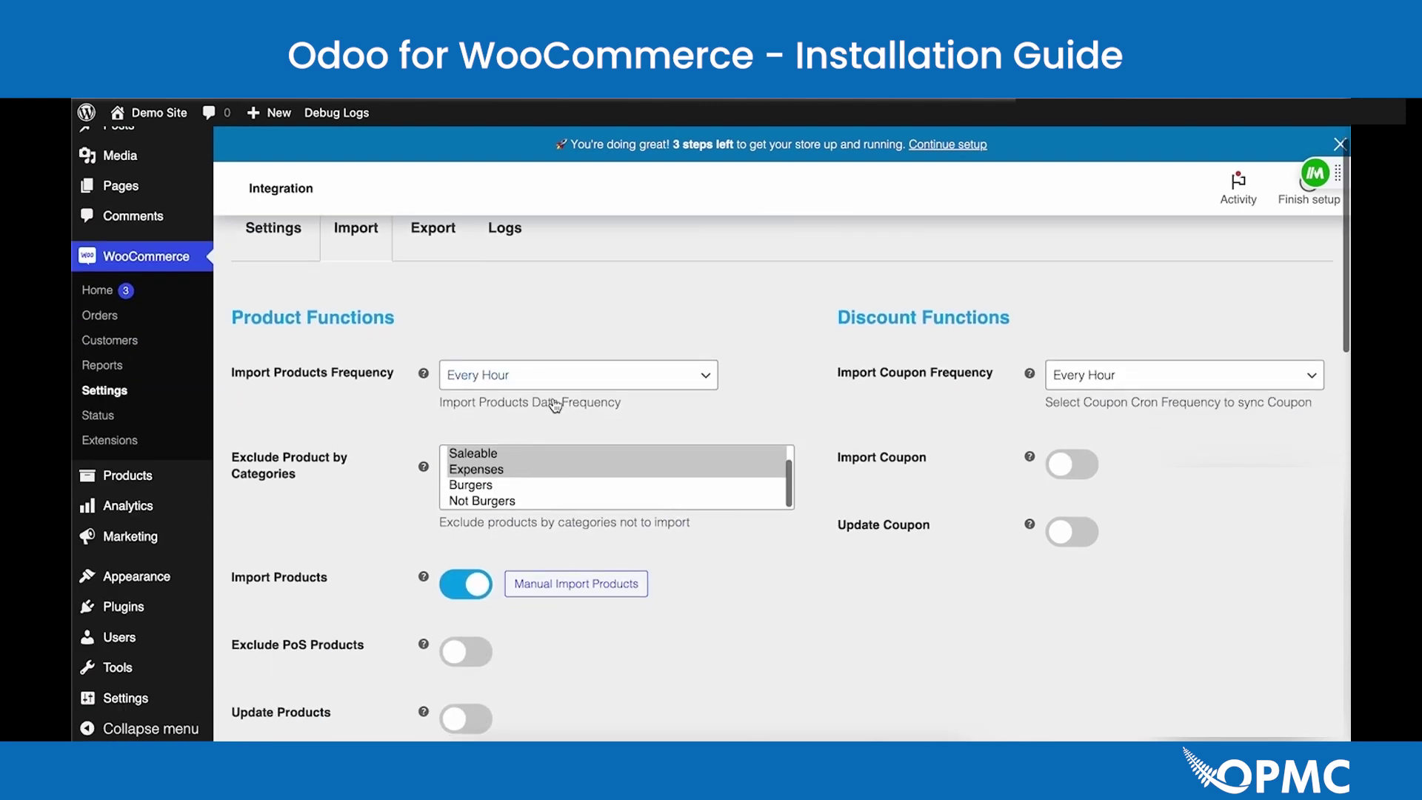
pyautogui.scroll(-1, 351, 406)
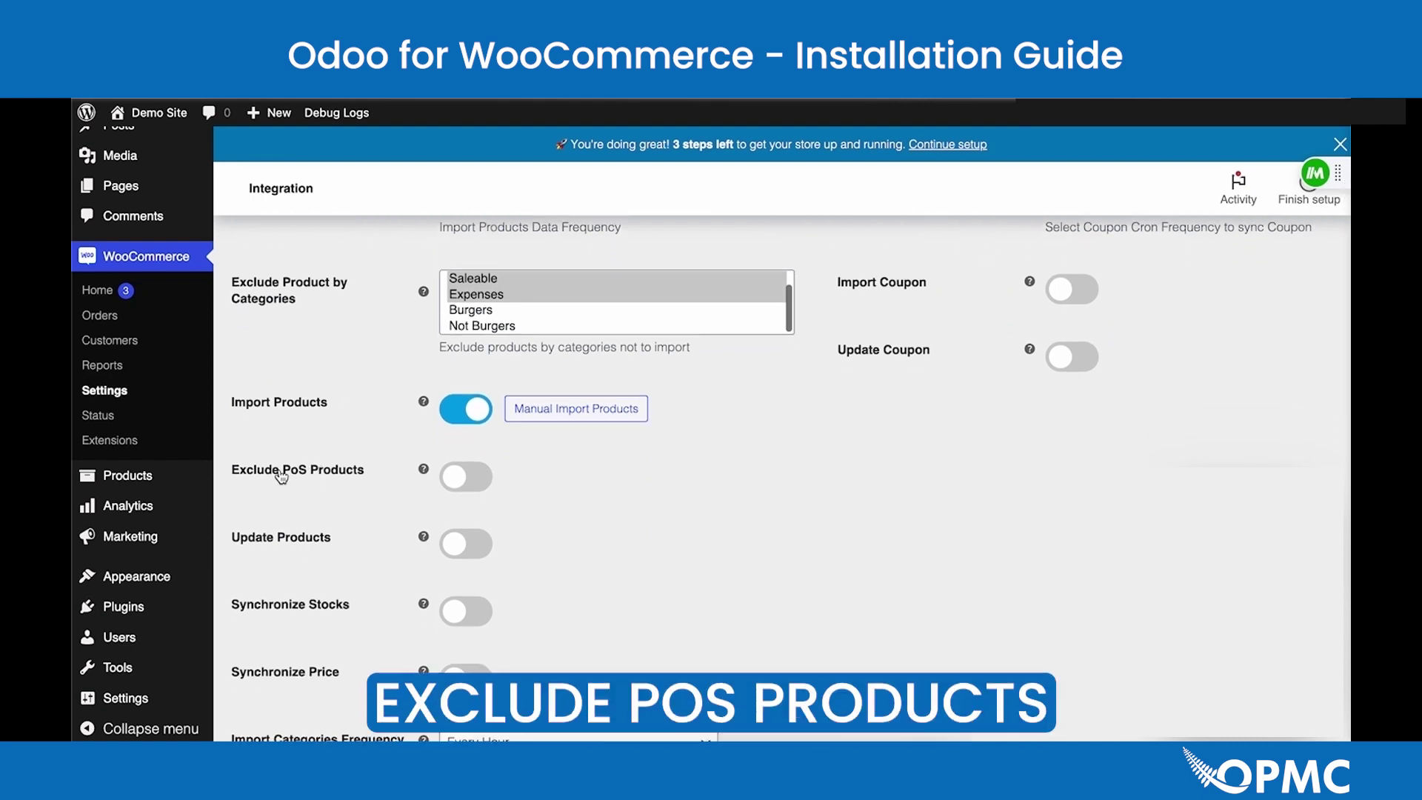
pyautogui.scroll(-1, 282, 478)
pyautogui.scroll(-1, 282, 477)
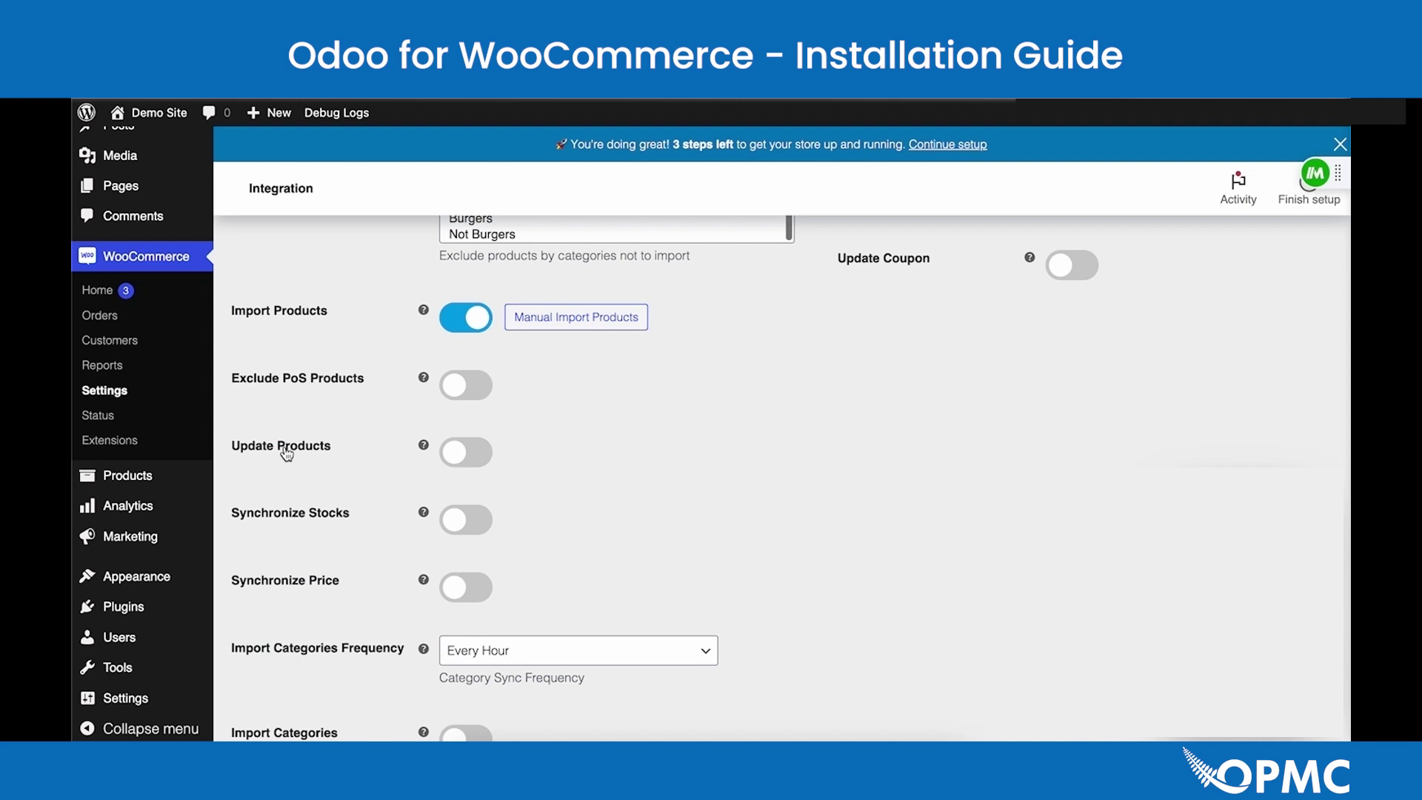
pyautogui.scroll(-1, 287, 454)
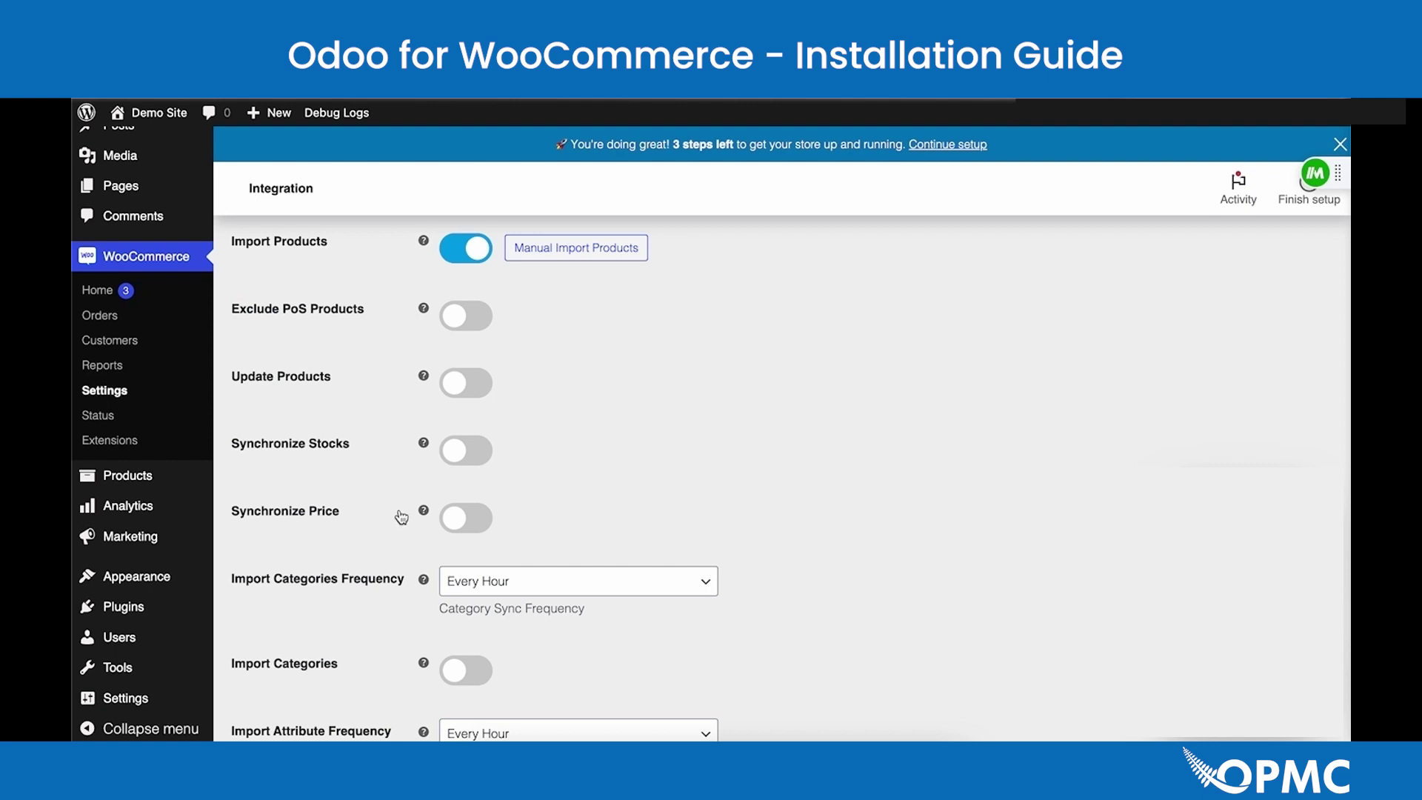
pyautogui.scroll(-1, 401, 516)
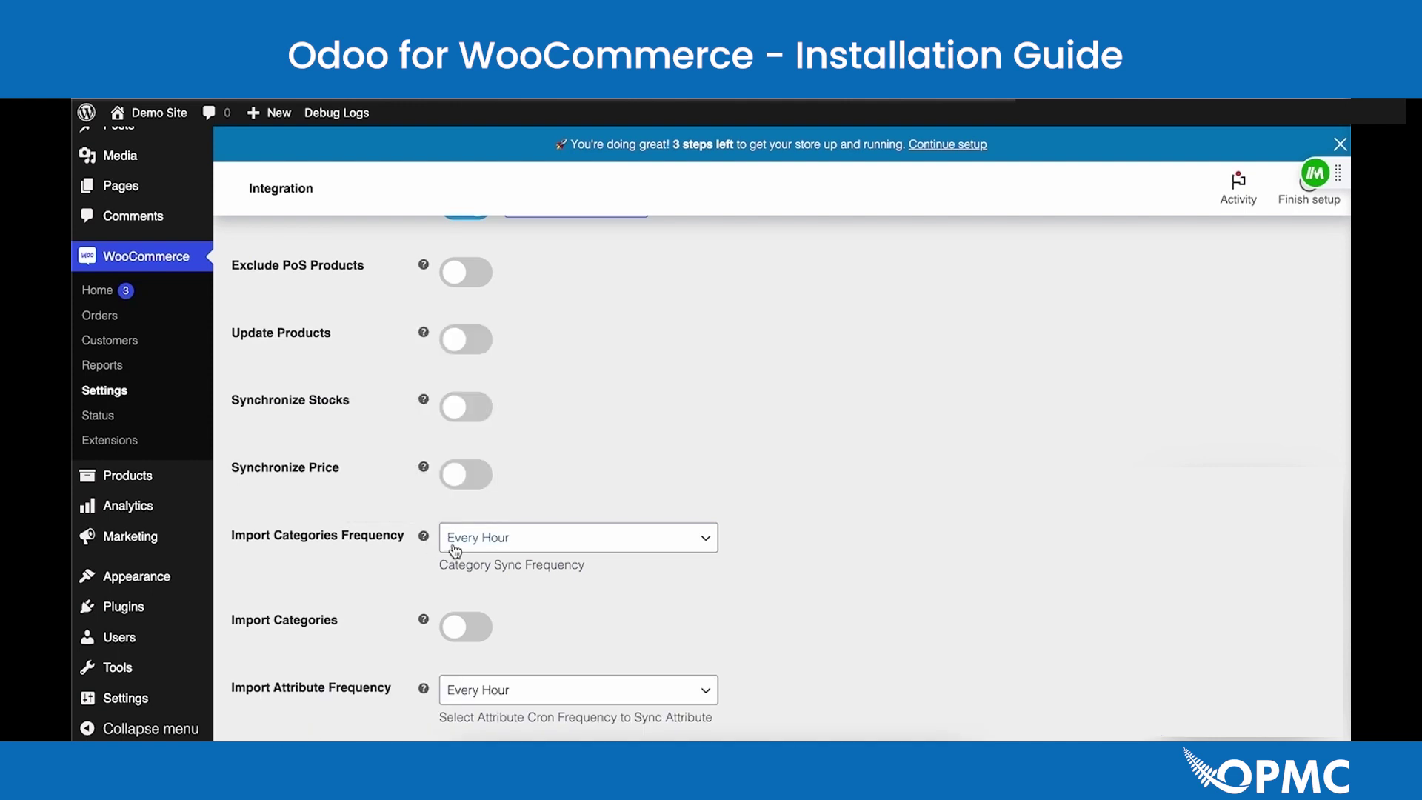
pyautogui.scroll(-1, 385, 557)
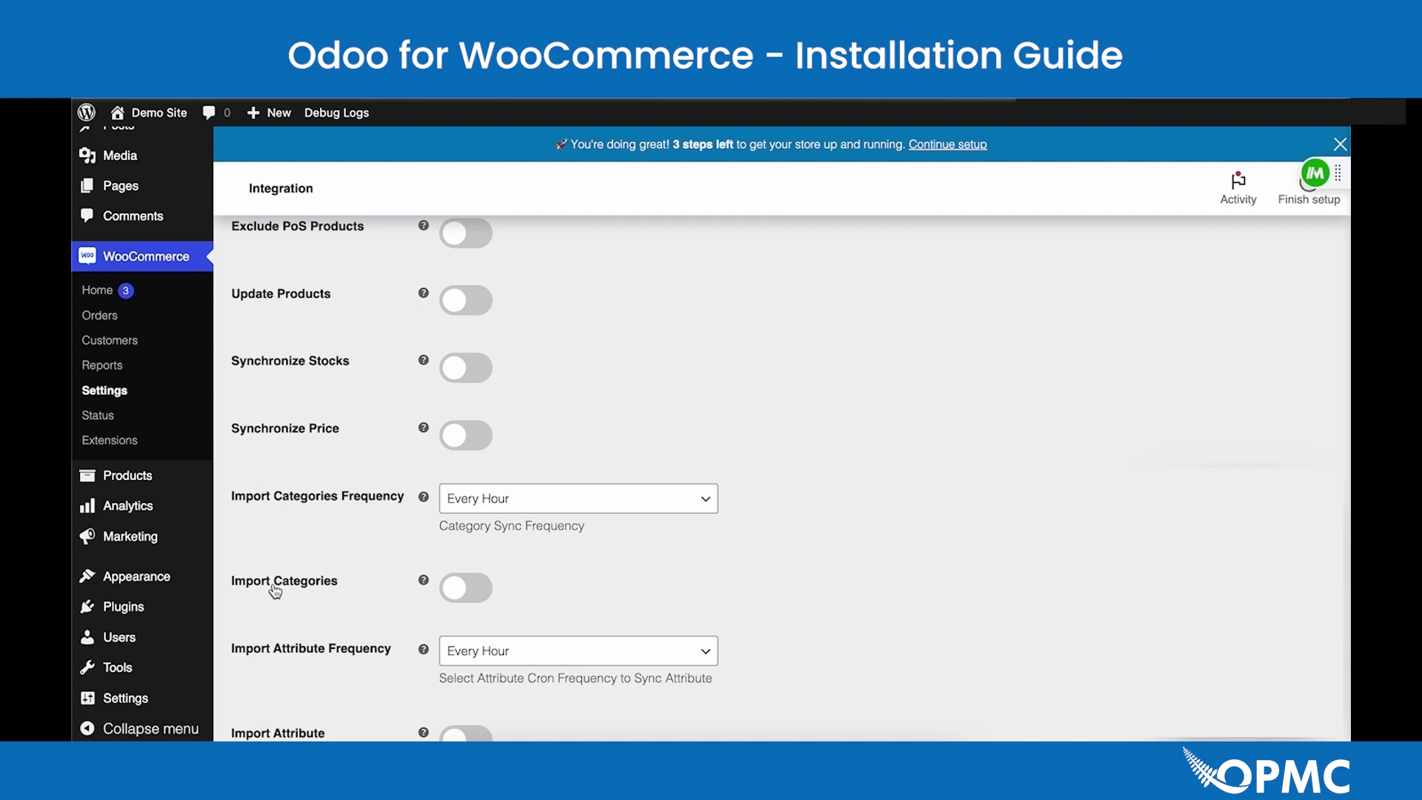
pyautogui.scroll(-3, 289, 590)
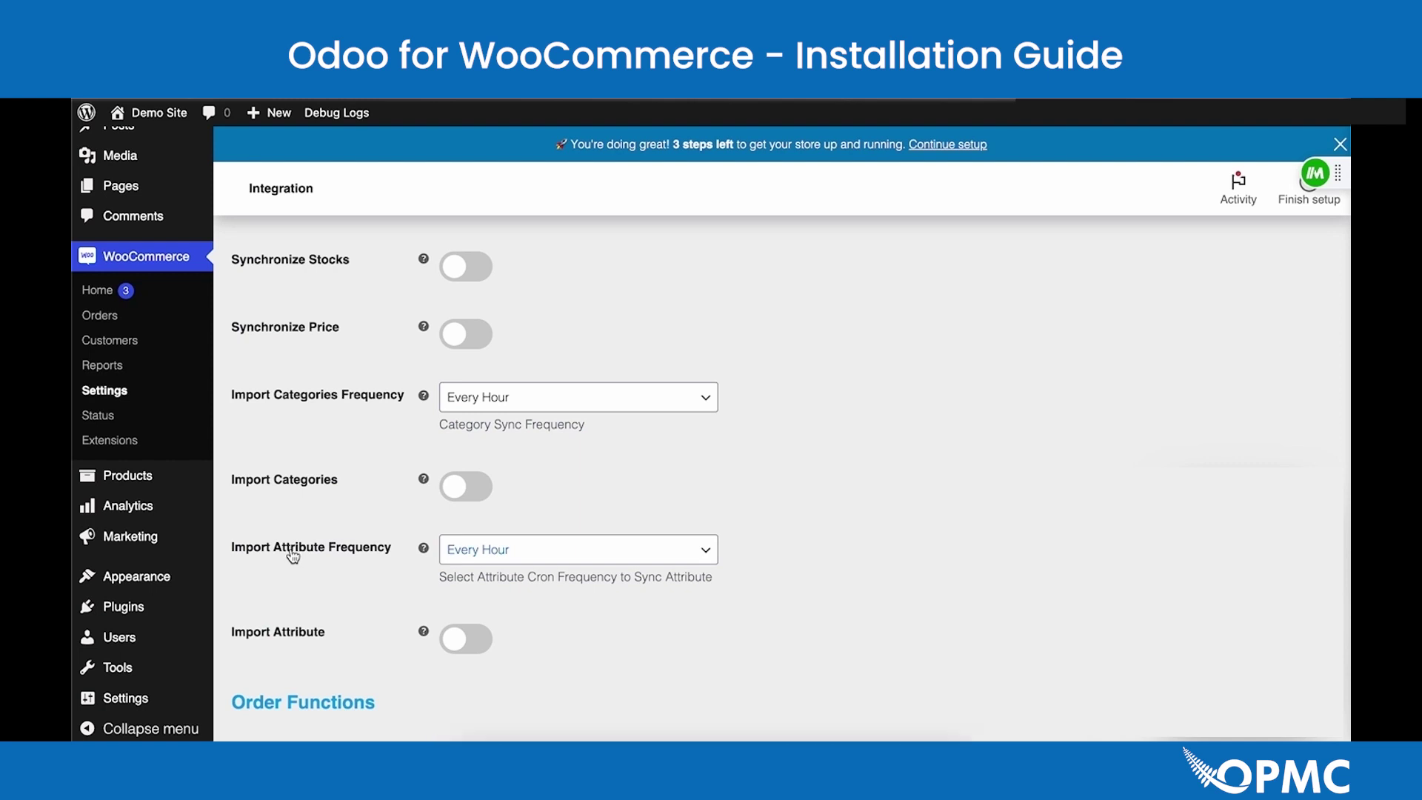
pyautogui.scroll(-10, 292, 555)
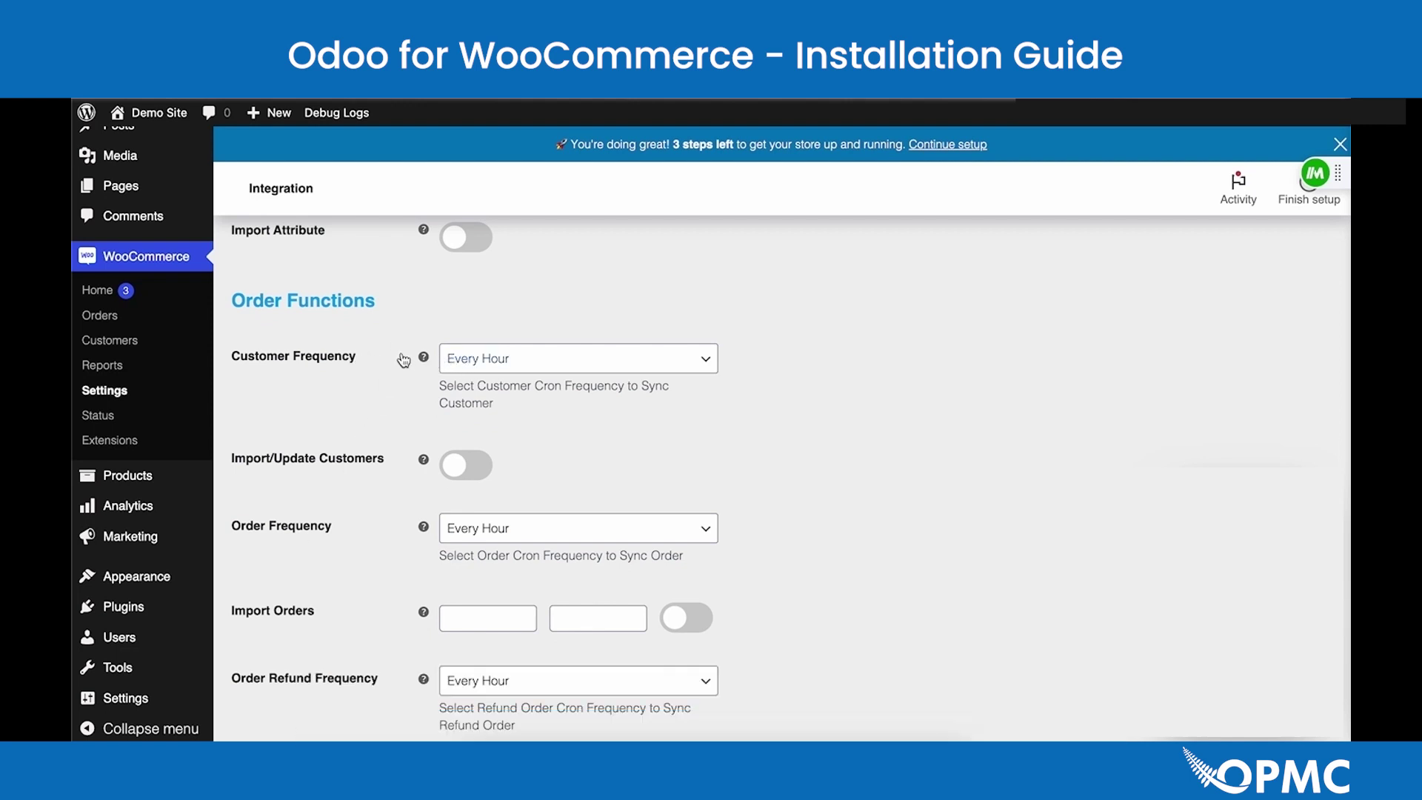
# Review the start and end date pickers for importing past orders.
pyautogui.moveTo(422, 356)
pyautogui.scroll(-1, 370, 412)
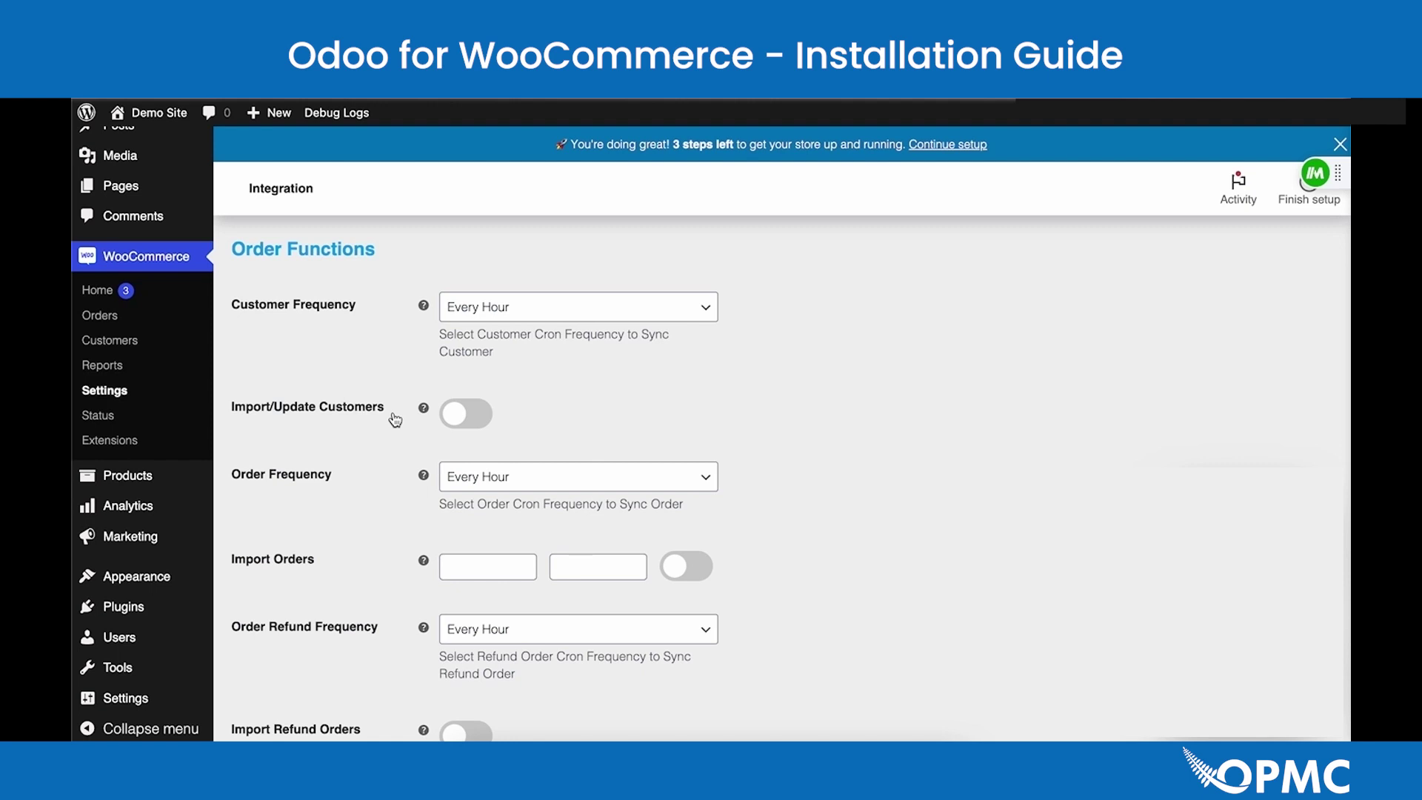
pyautogui.scroll(-2, 395, 420)
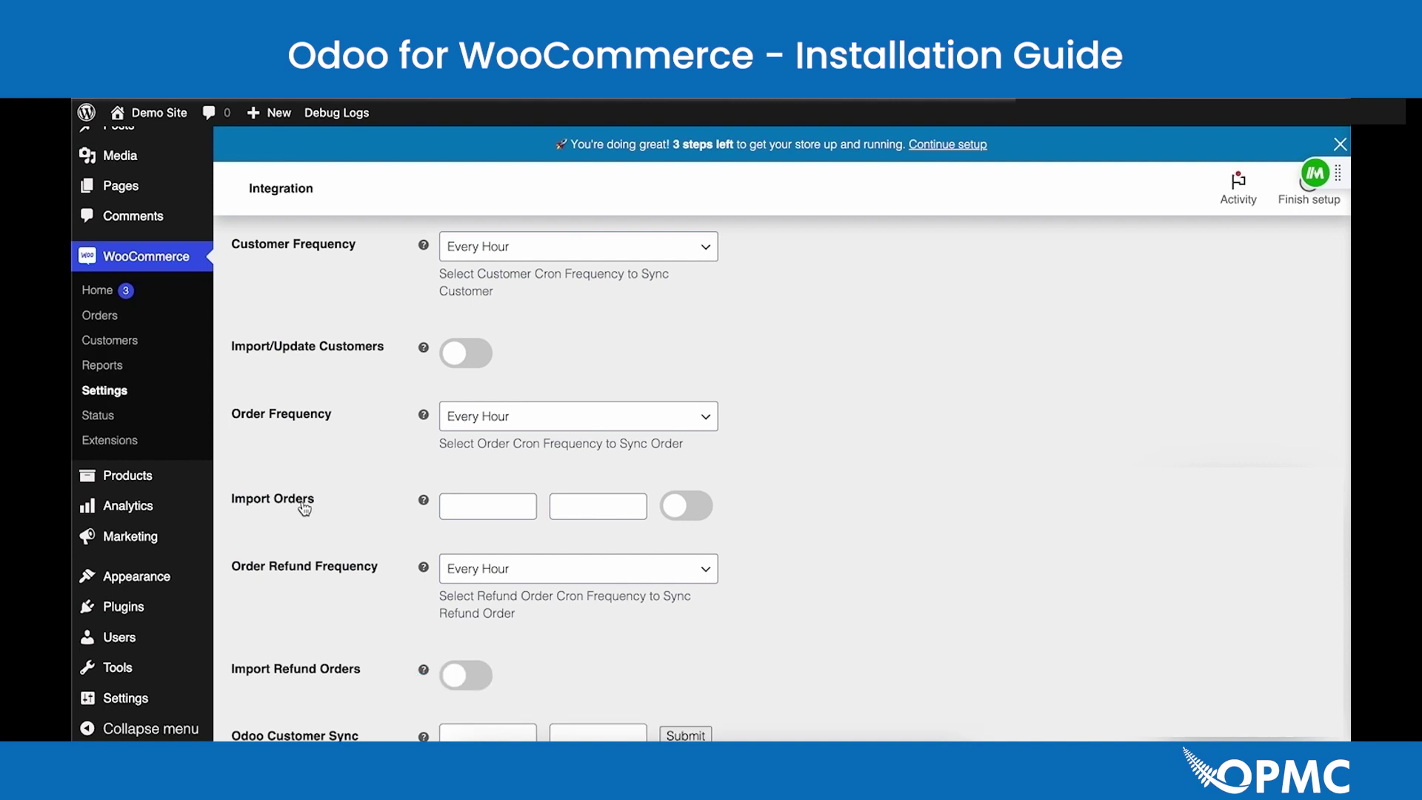
pyautogui.click(486, 509)
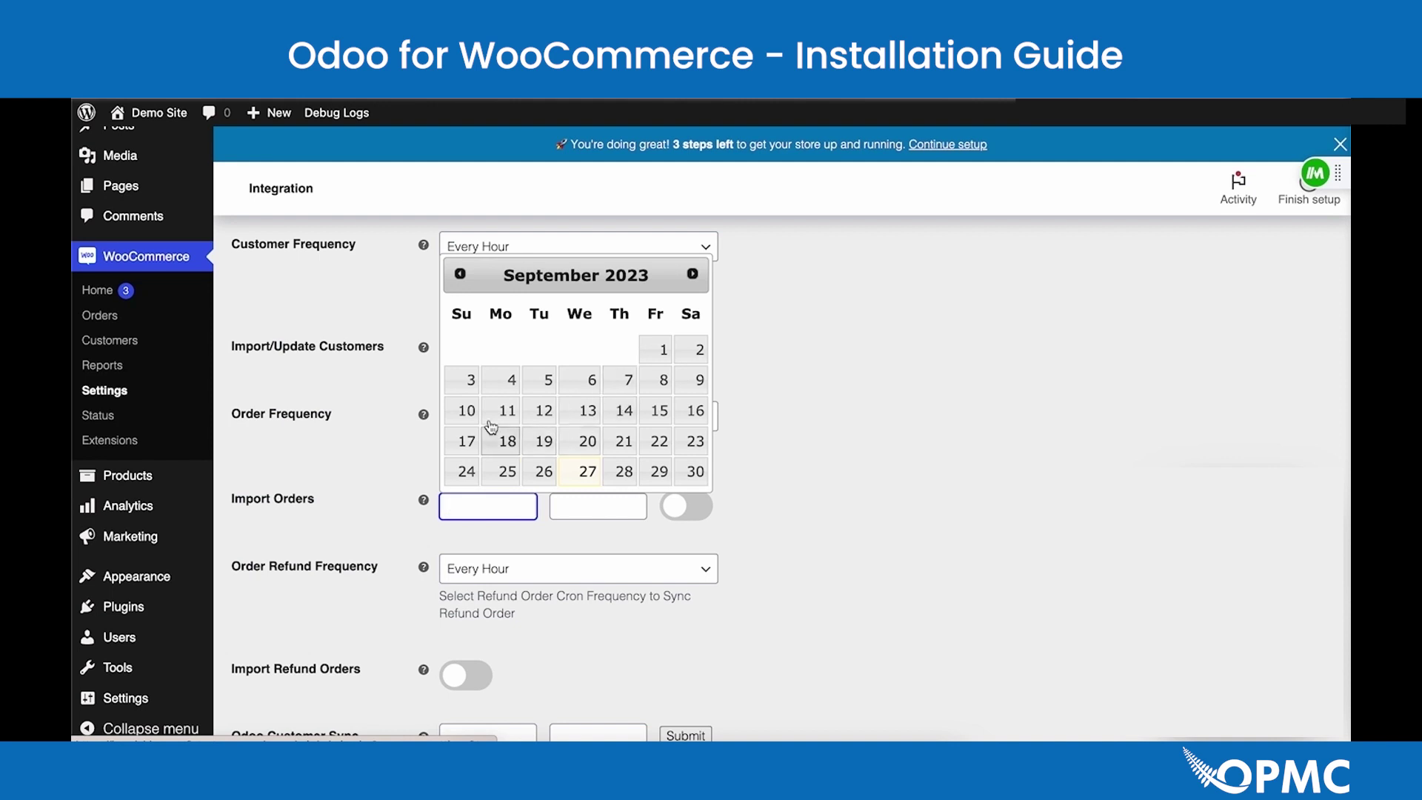
pyautogui.click(592, 506)
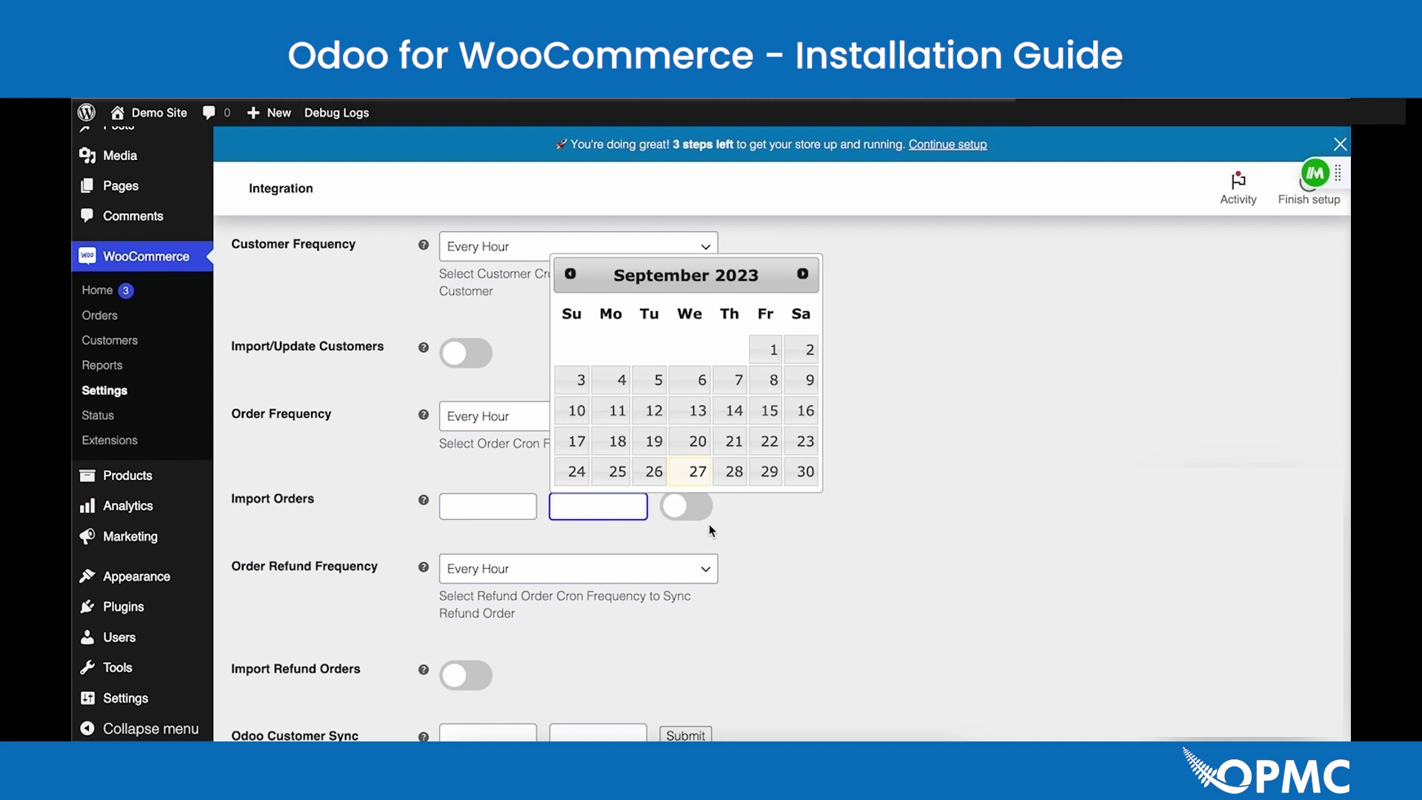
# Check the Odoo Customer Sync start date and save the import settings.
pyautogui.scroll(-2, 318, 570)
pyautogui.scroll(-1, 318, 571)
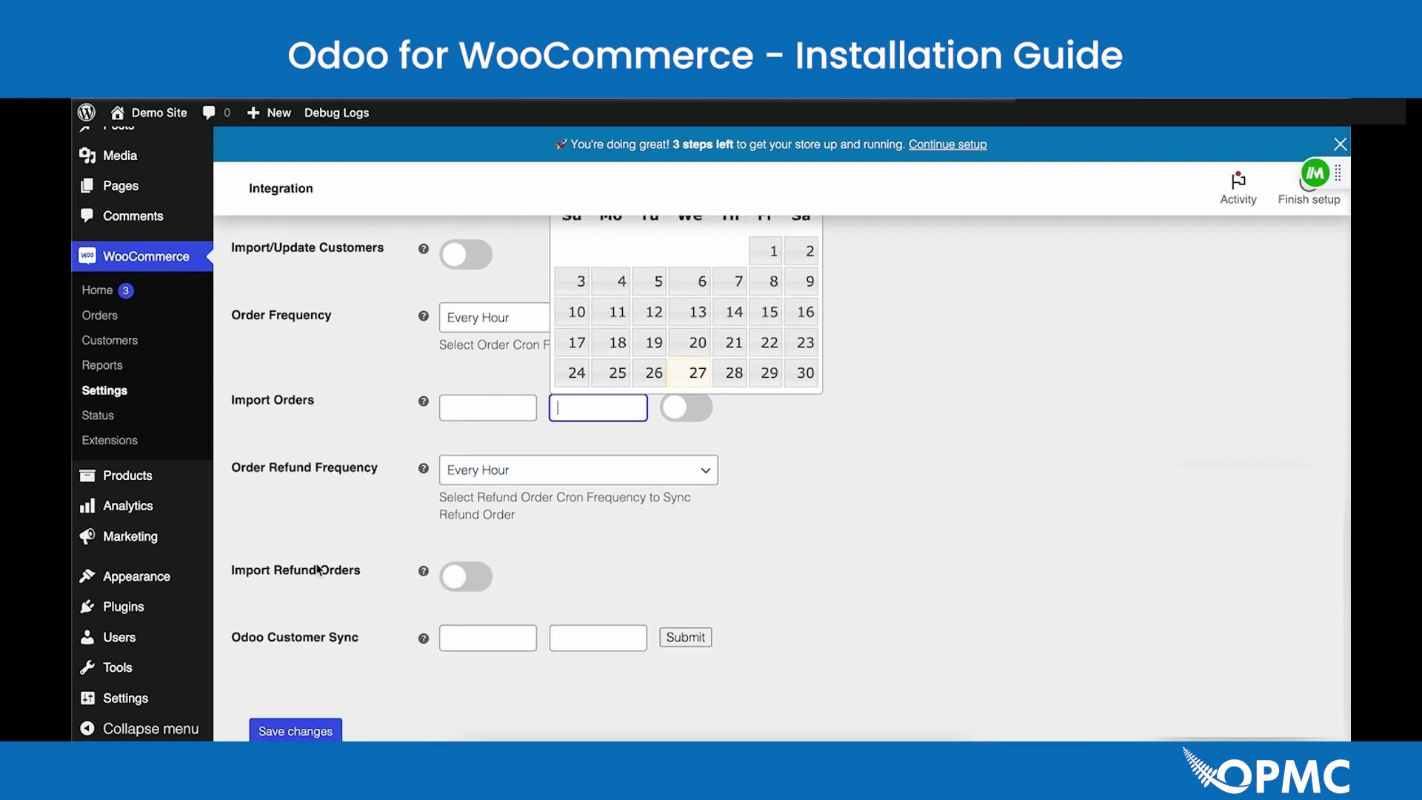
pyautogui.click(476, 631)
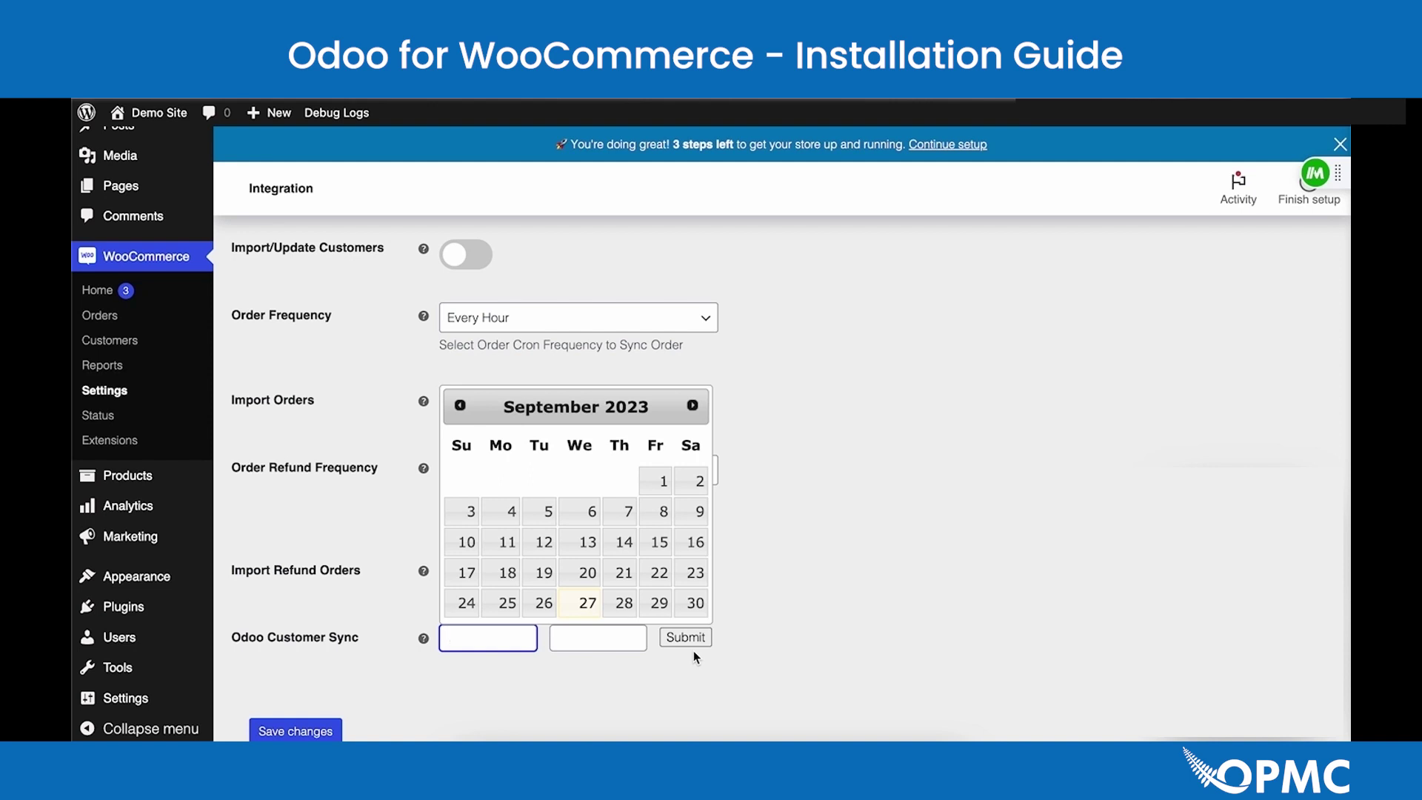
pyautogui.click(321, 725)
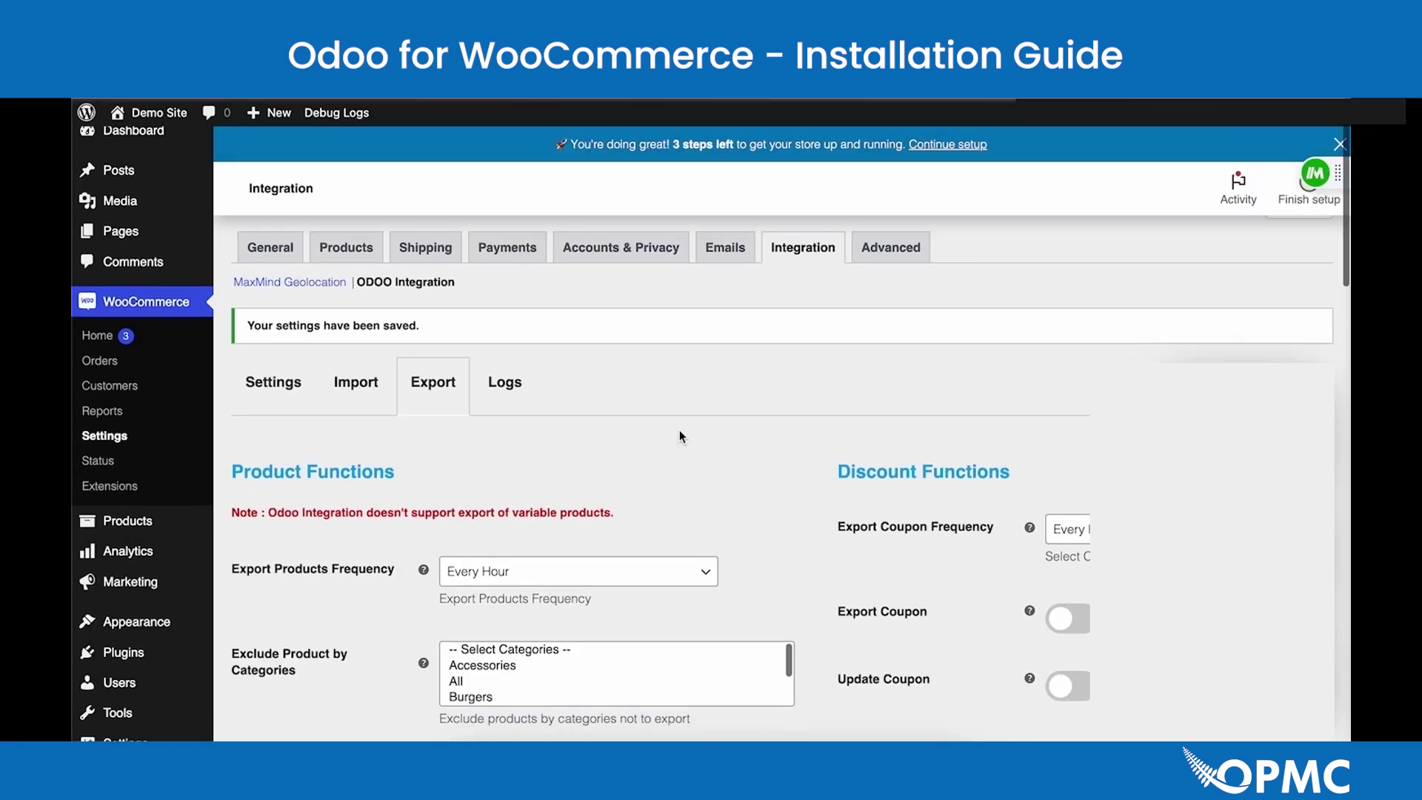
# Find and highlight the Export tab's red note that variable products can't be exported.
pyautogui.scroll(-1, 679, 436)
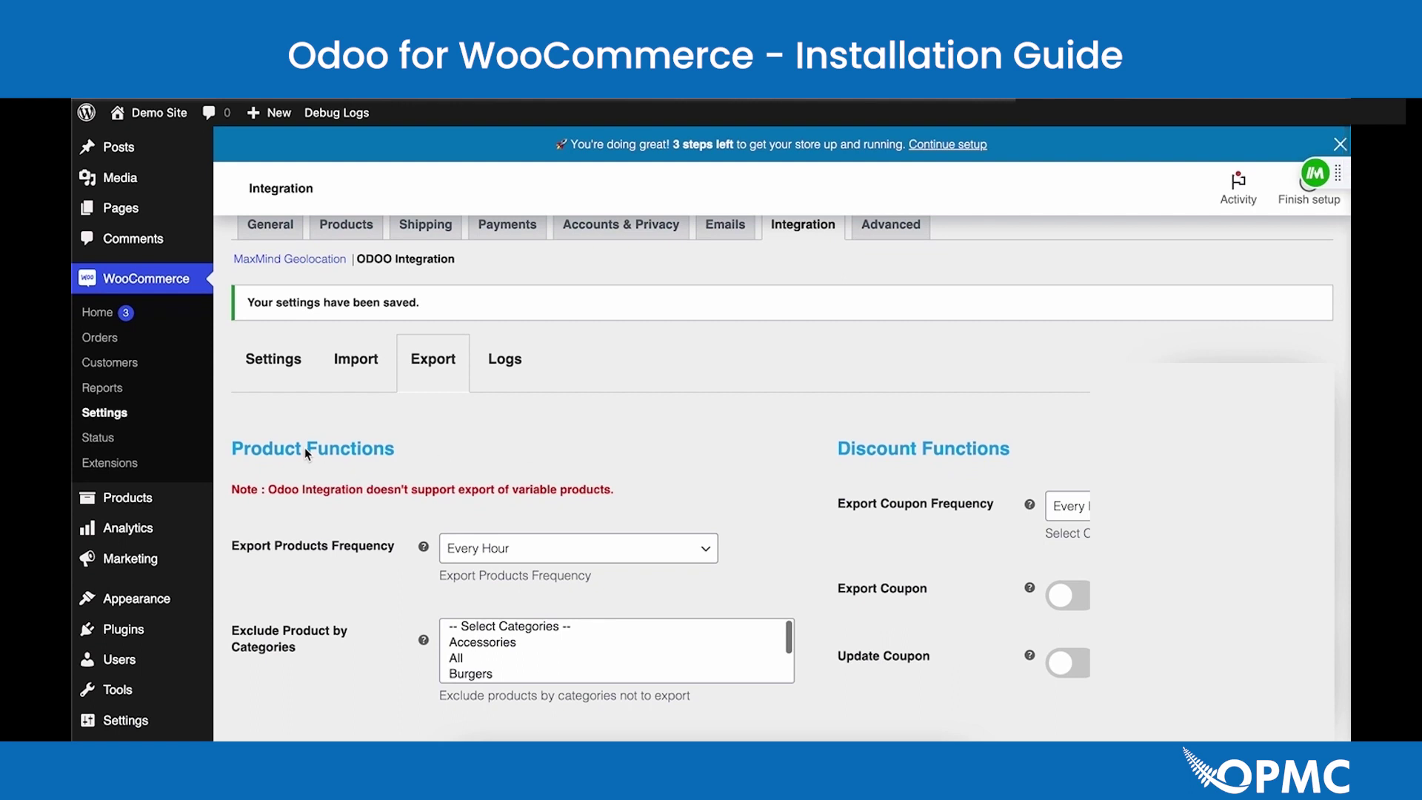
pyautogui.scroll(-5, 306, 450)
pyautogui.scroll(-10, 308, 452)
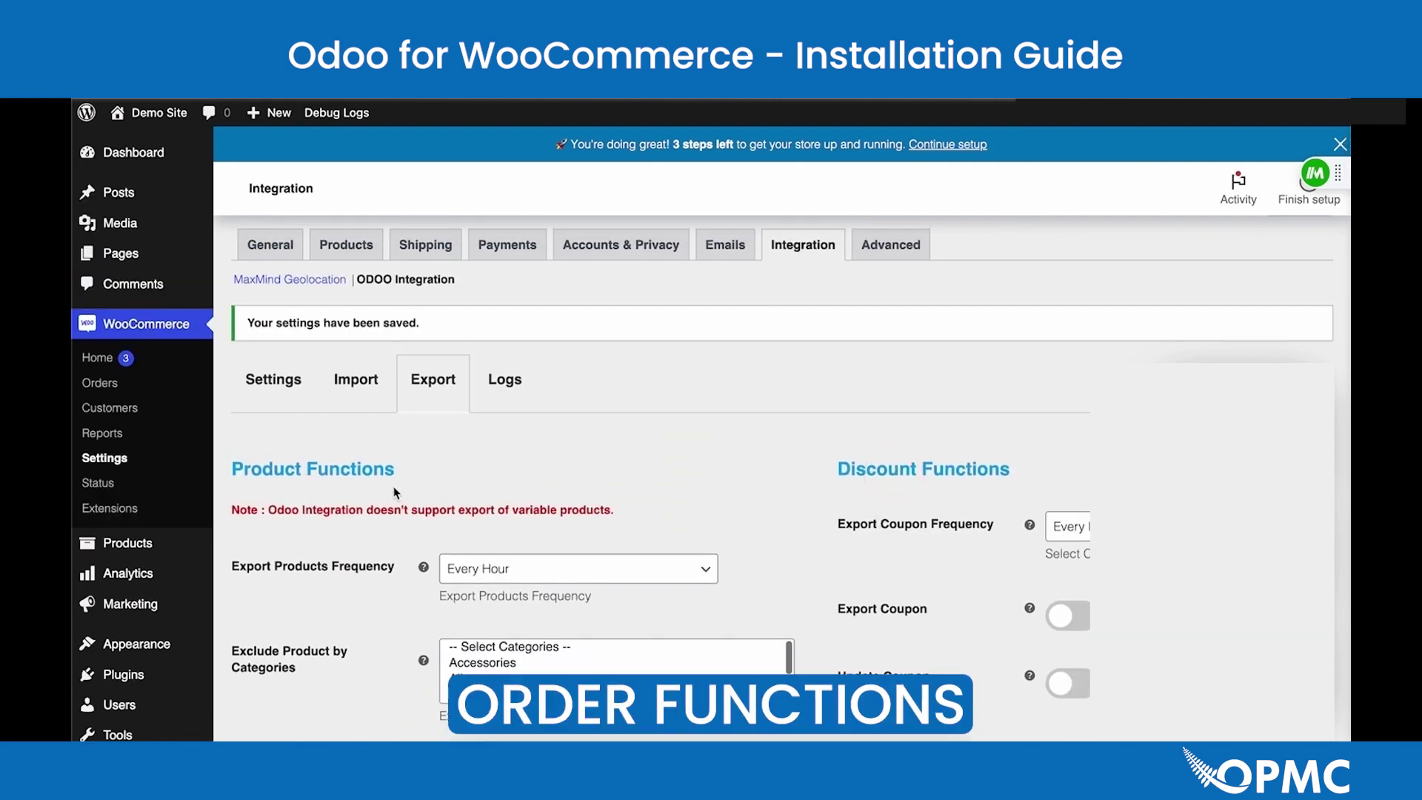
pyautogui.scroll(-2, 398, 493)
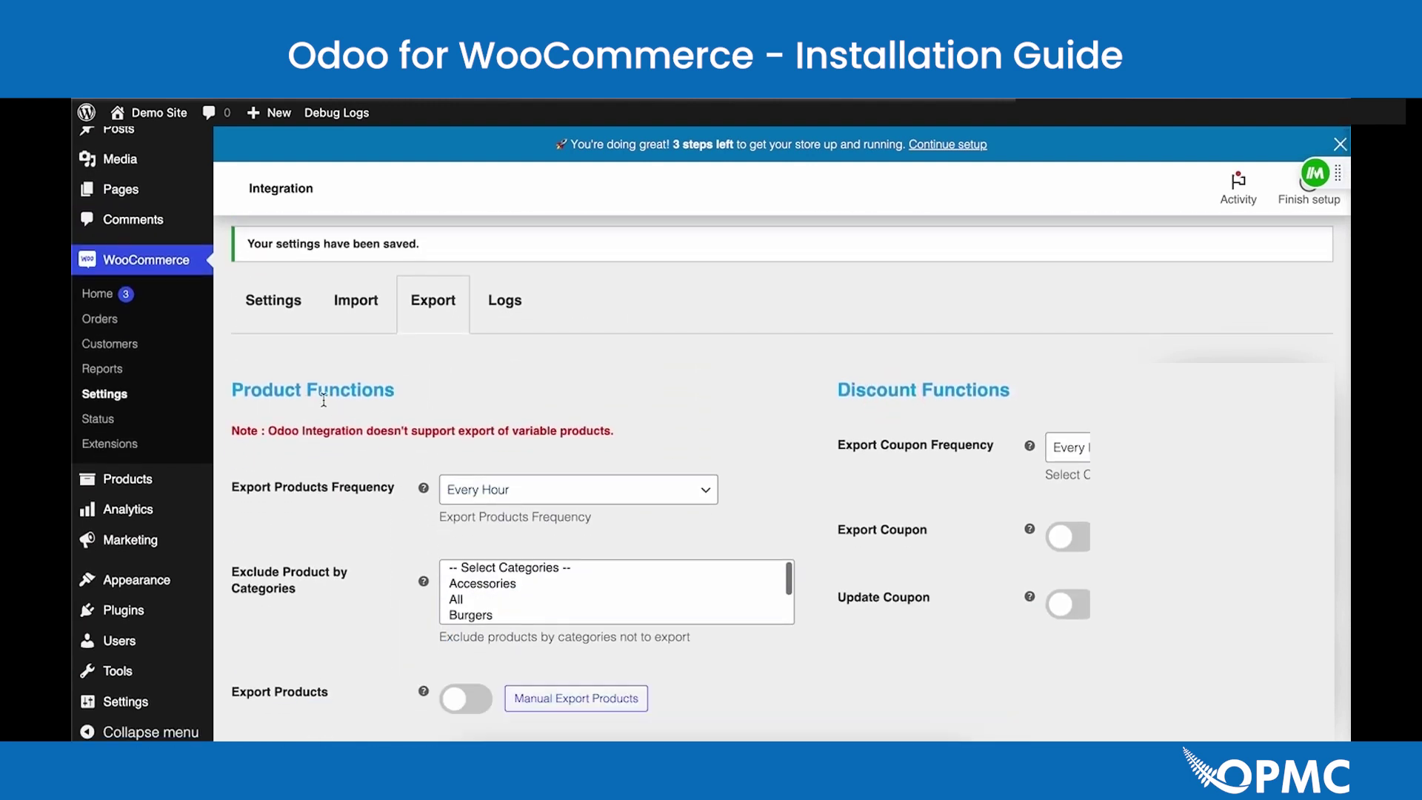
pyautogui.scroll(-1, 324, 404)
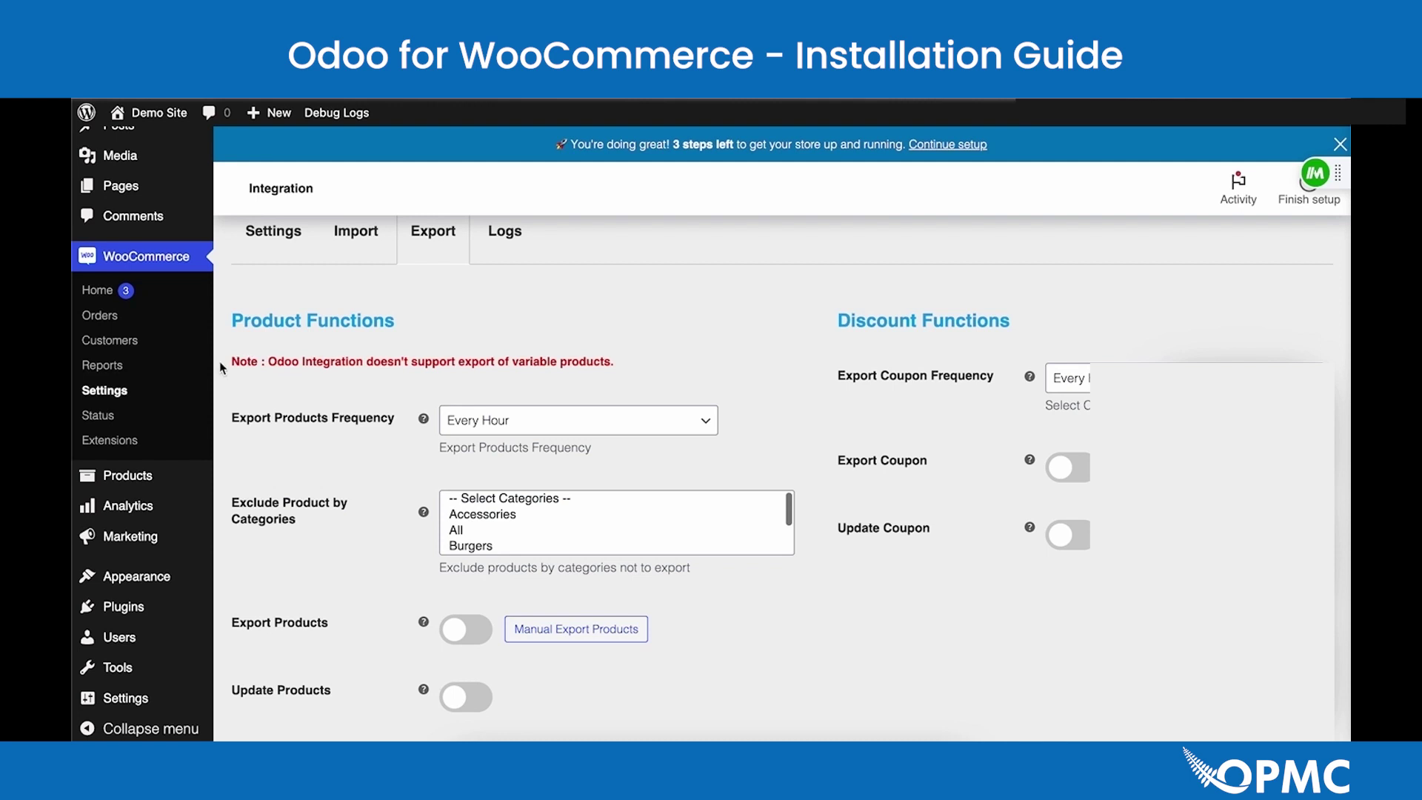
pyautogui.moveTo(233, 366); pyautogui.dragTo(608, 357)
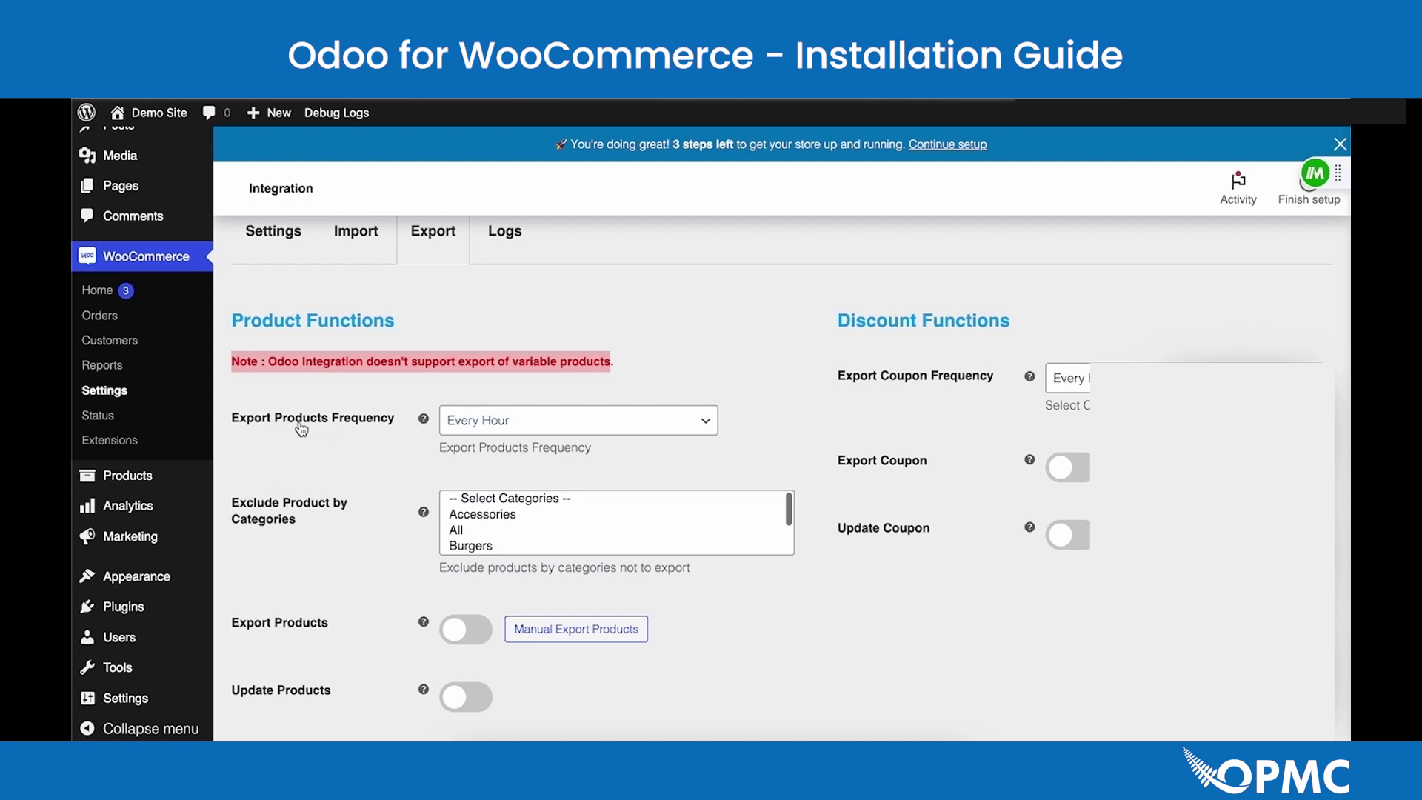
# Select Accessories, All and Burgers as categories to exclude from export.
pyautogui.scroll(-2, 370, 430)
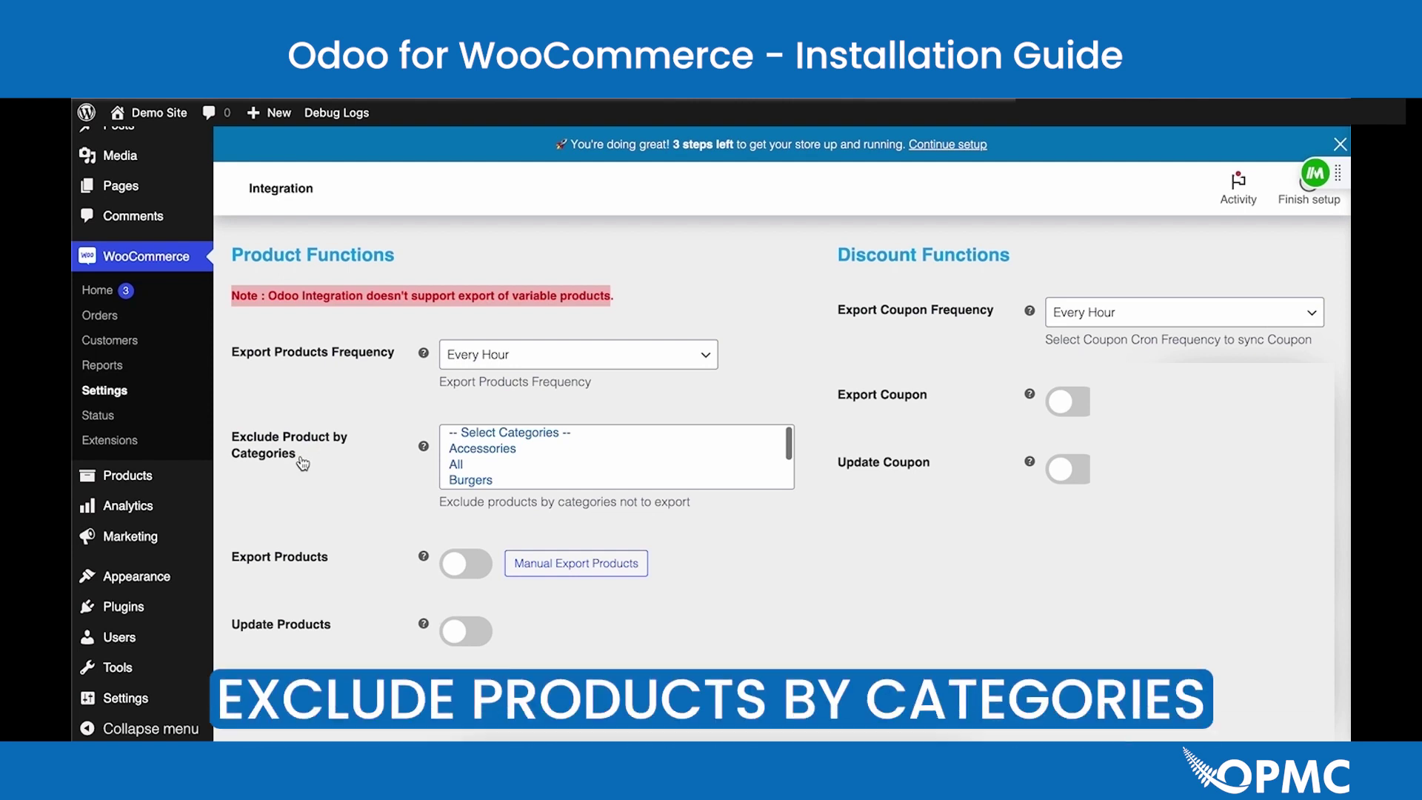
pyautogui.click(547, 451)
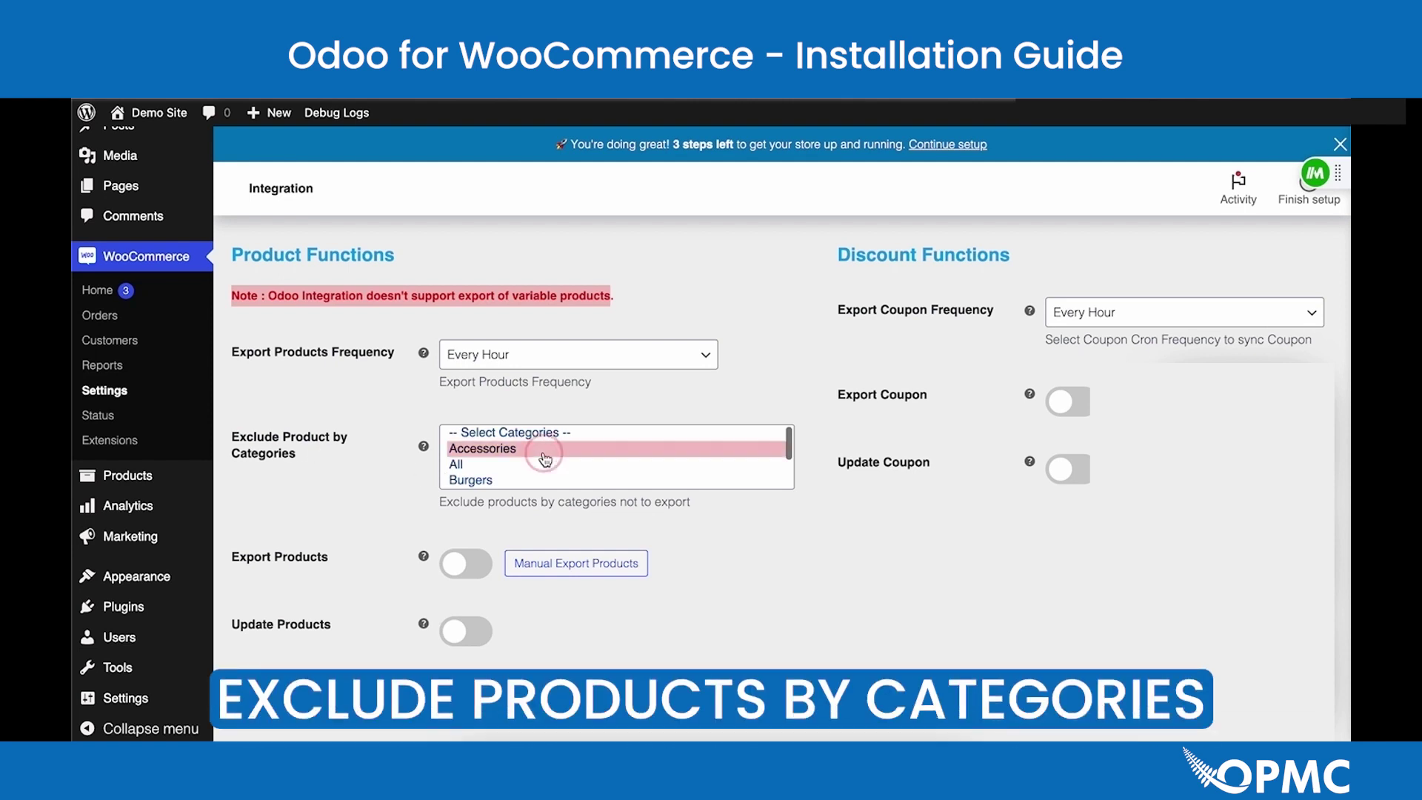
pyautogui.keyDown('shift'); pyautogui.click(521, 468); pyautogui.keyUp('shift')
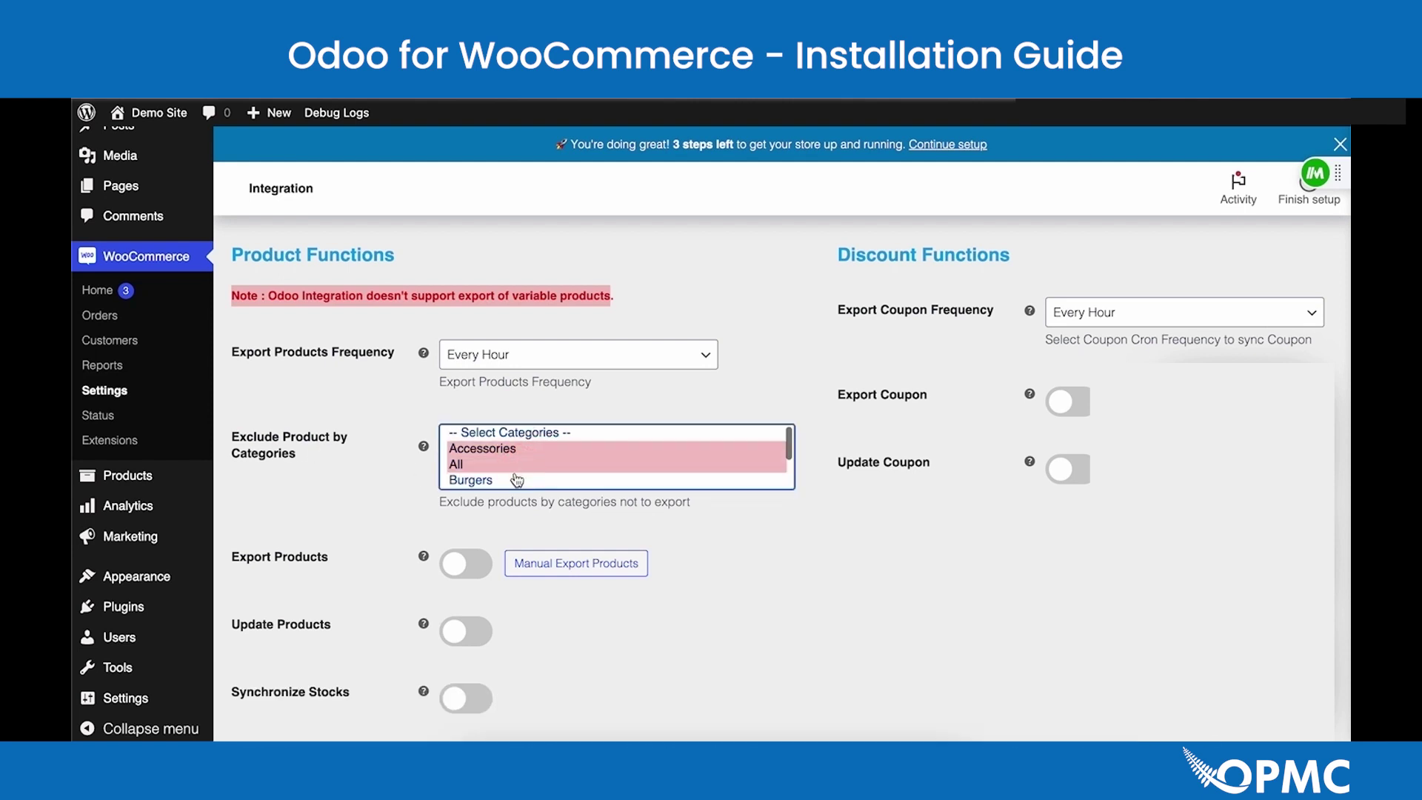
pyautogui.scroll(-2, 517, 480)
pyautogui.keyDown('shift'); pyautogui.click(501, 449); pyautogui.keyUp('shift')
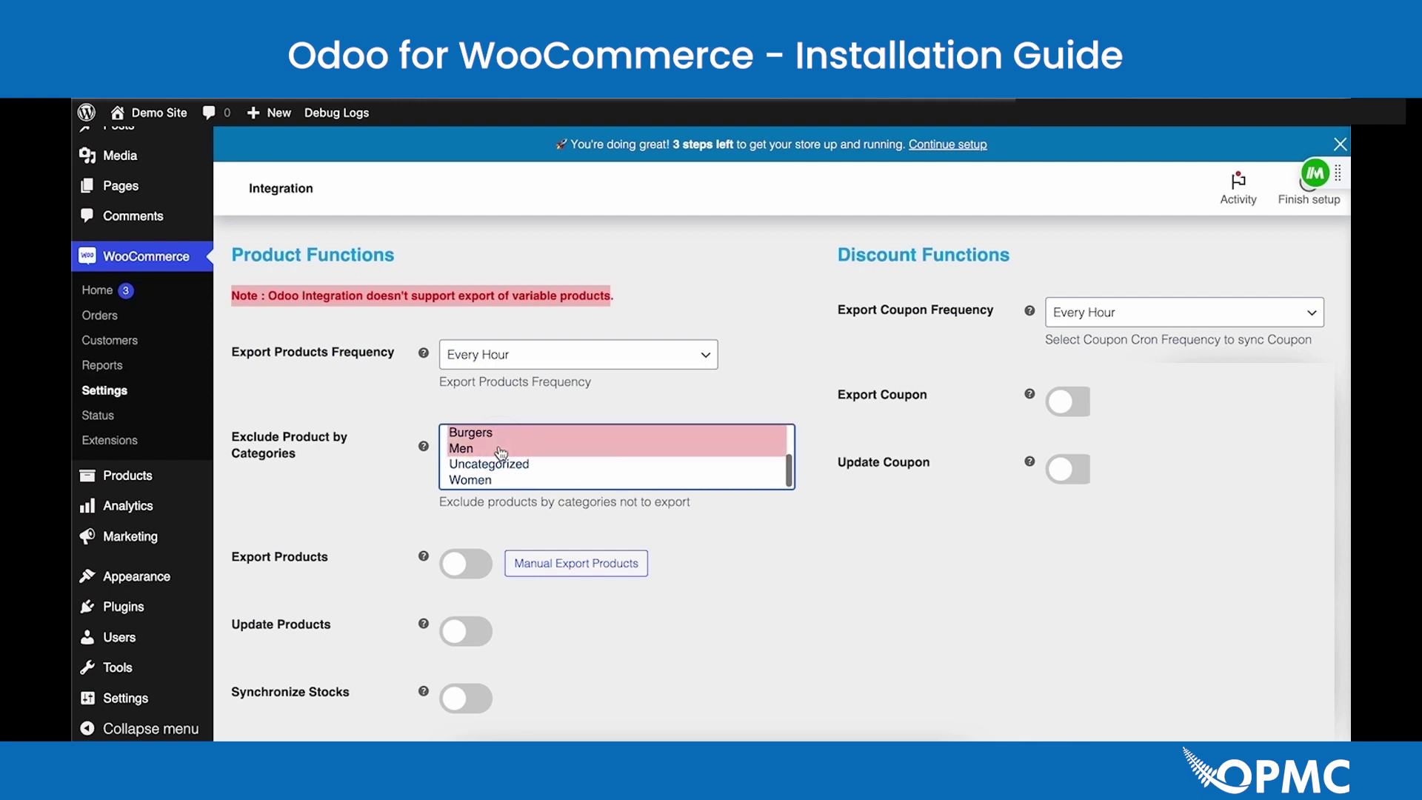
pyautogui.scroll(3, 494, 471)
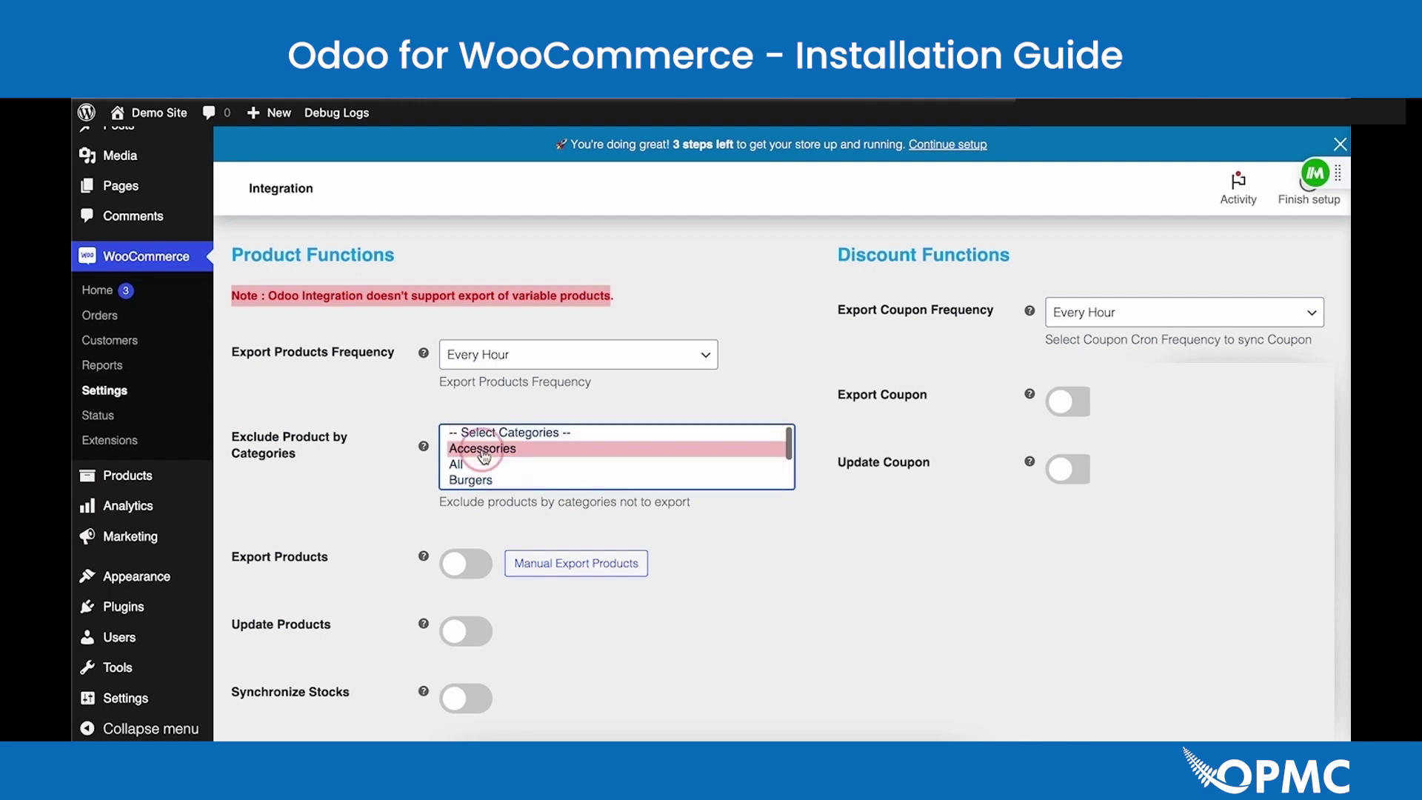
pyautogui.click(481, 445)
pyautogui.scroll(-1, 484, 458)
pyautogui.keyDown('shift'); pyautogui.click(493, 446); pyautogui.keyUp('shift')
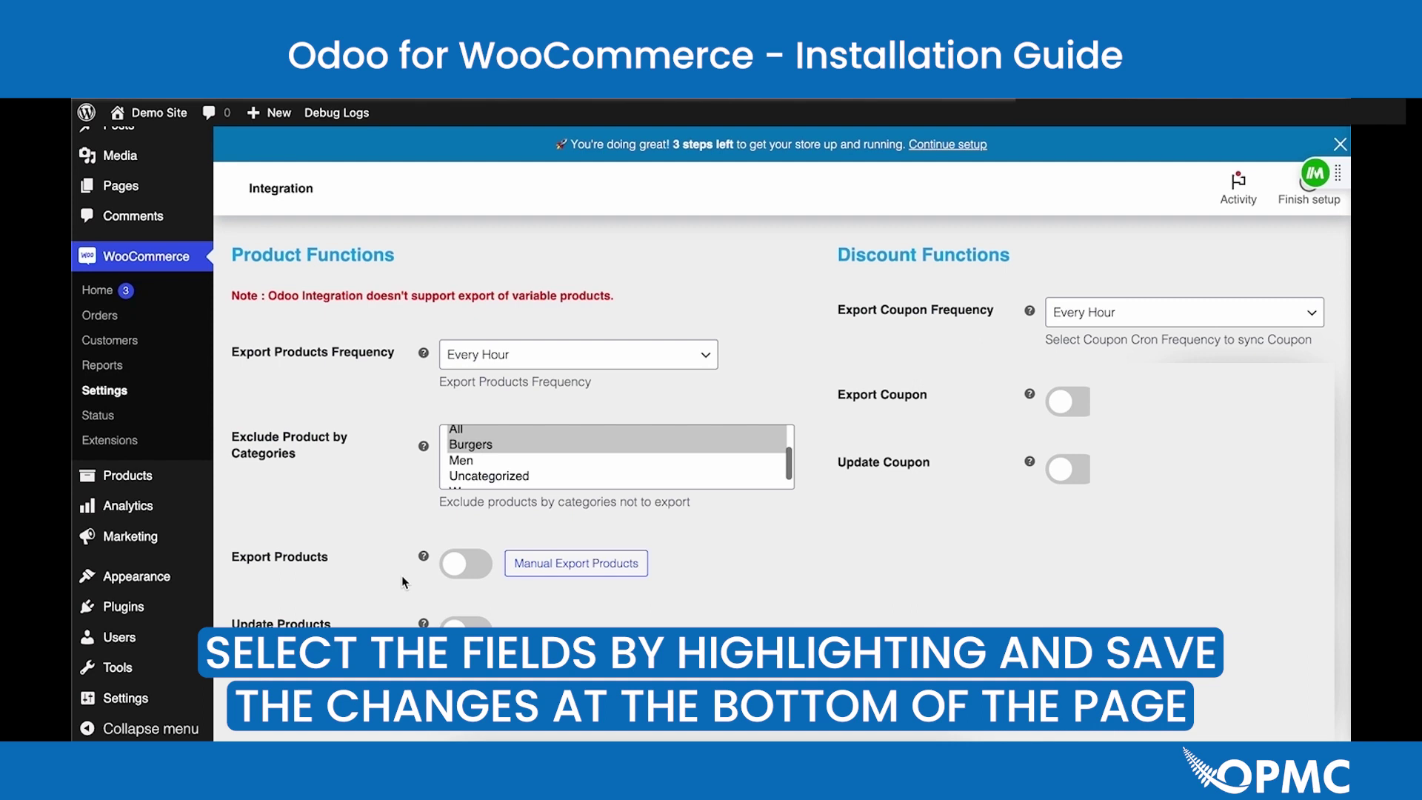
pyautogui.scroll(-2, 403, 581)
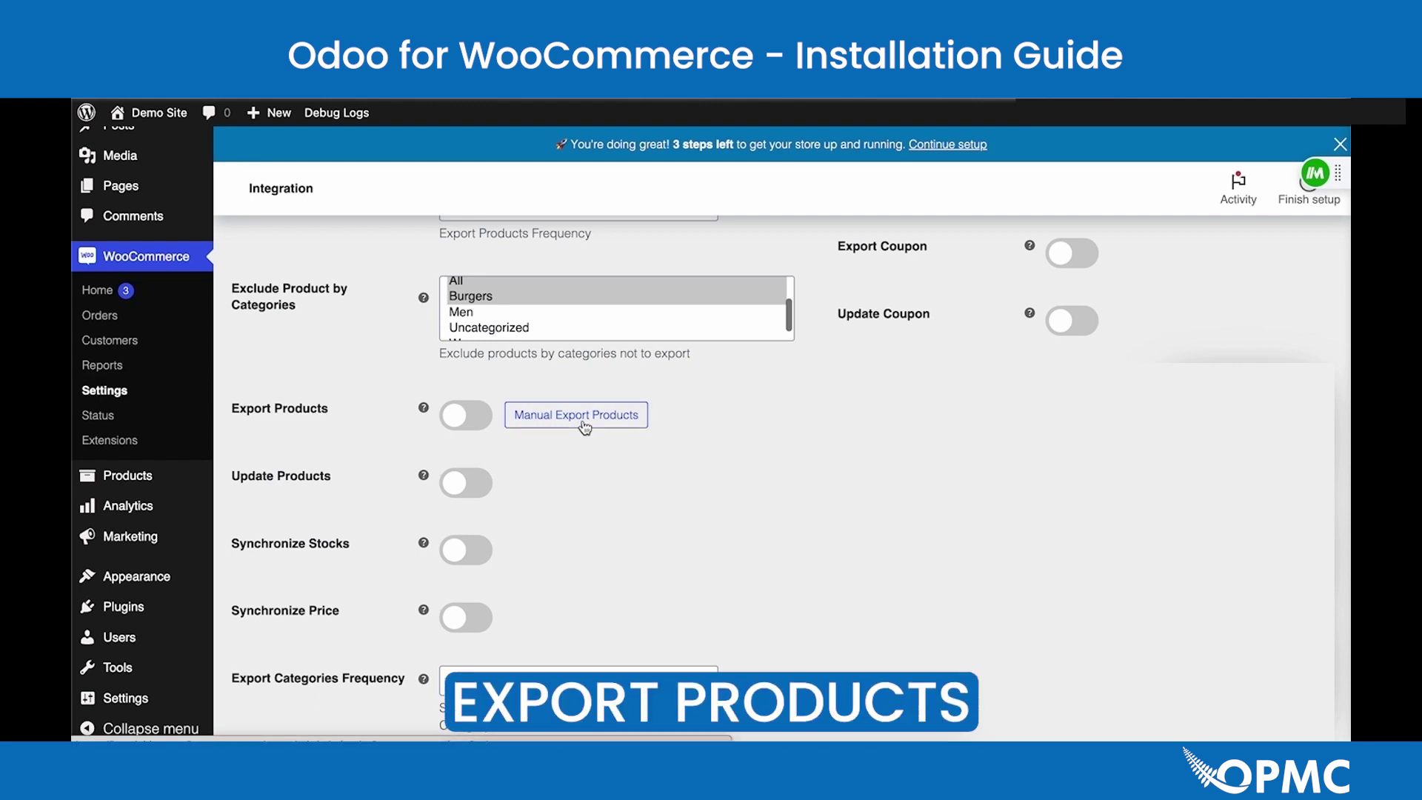
pyautogui.scroll(-1, 335, 403)
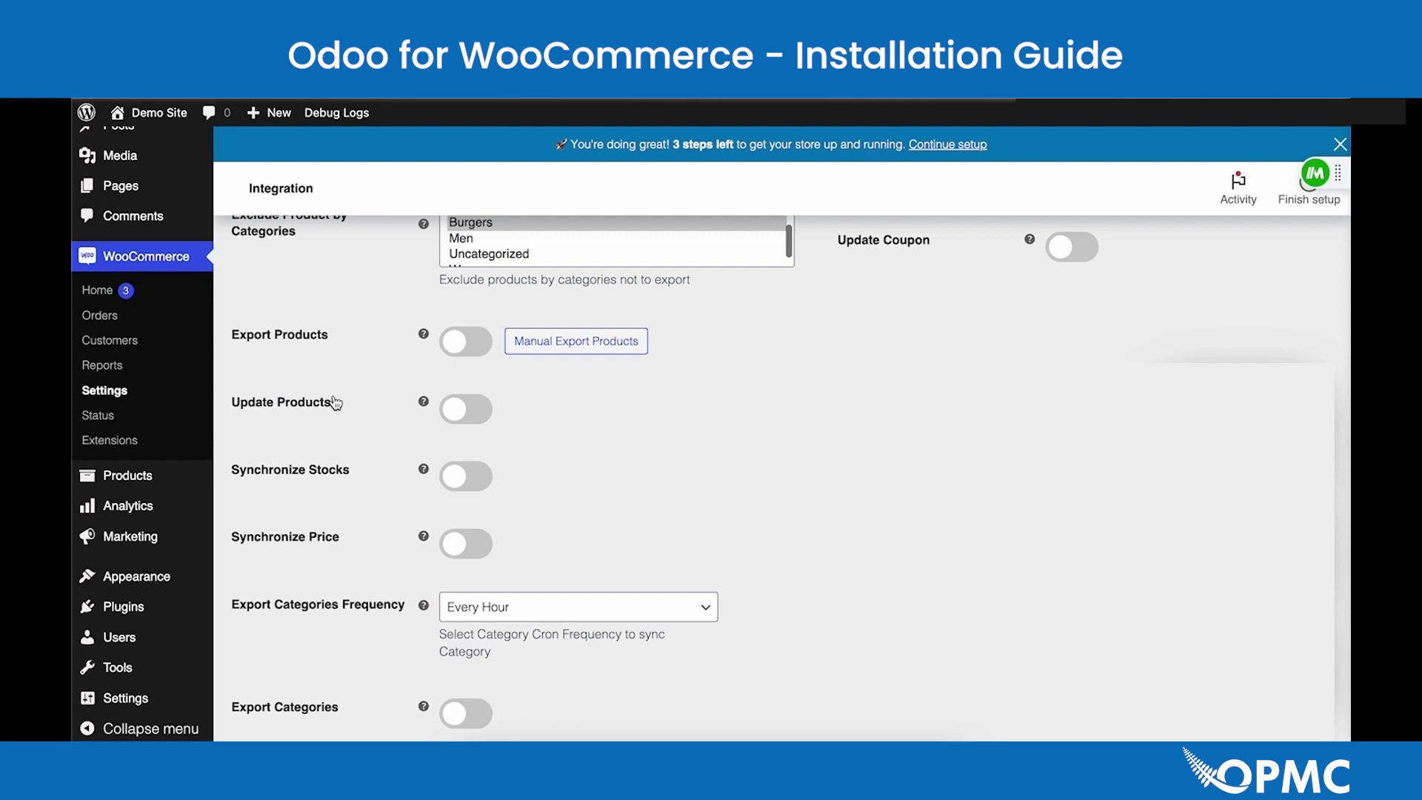
pyautogui.scroll(-1, 336, 404)
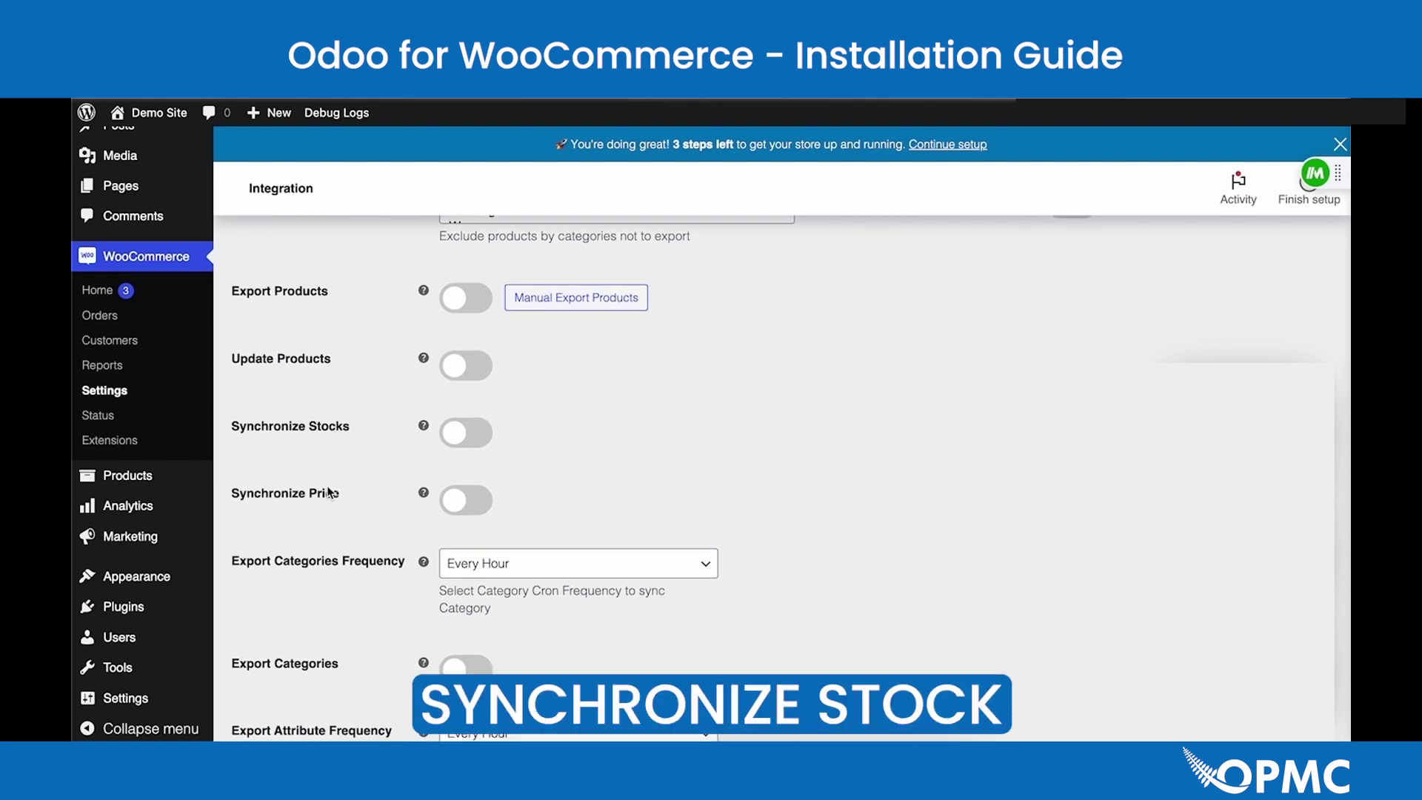
pyautogui.scroll(-1, 329, 493)
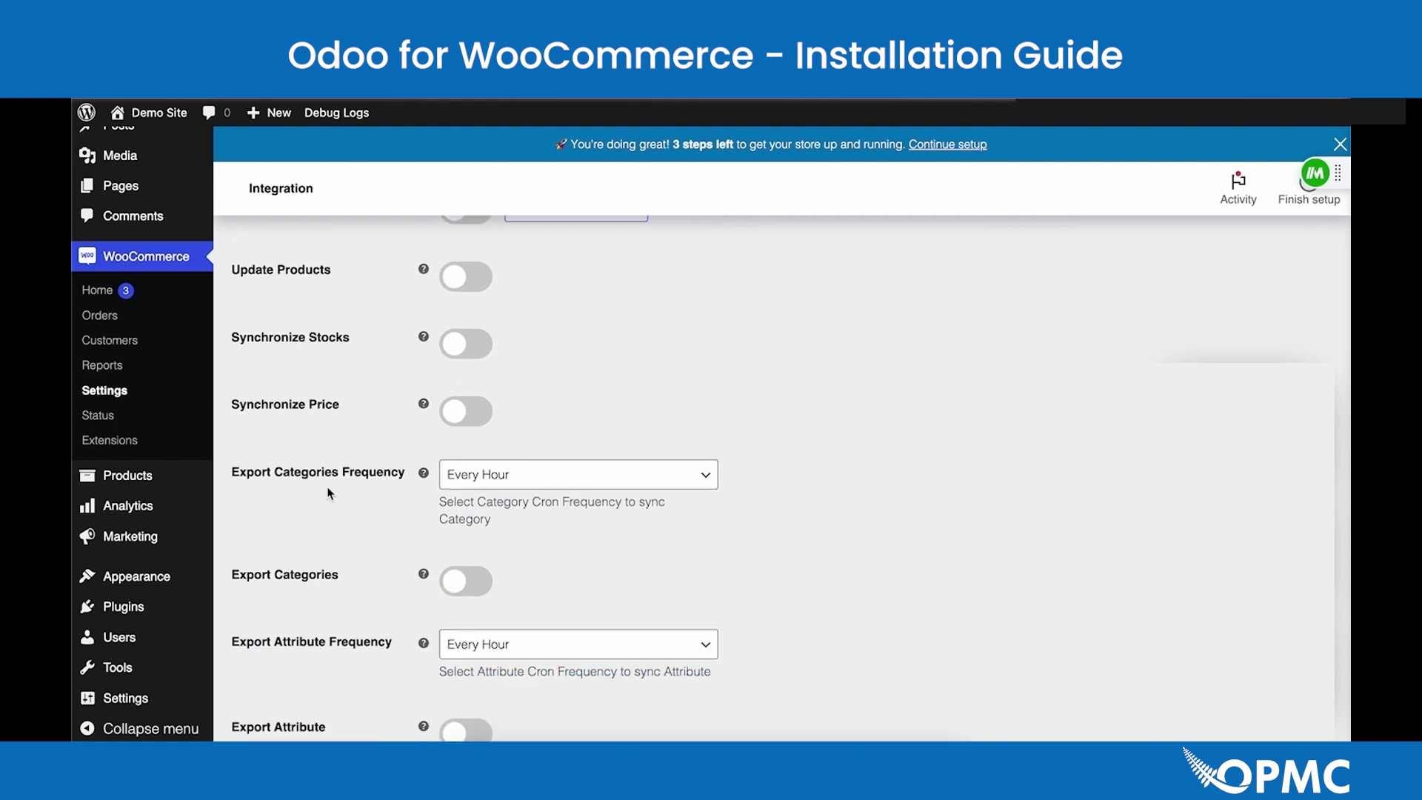
pyautogui.scroll(-2, 334, 578)
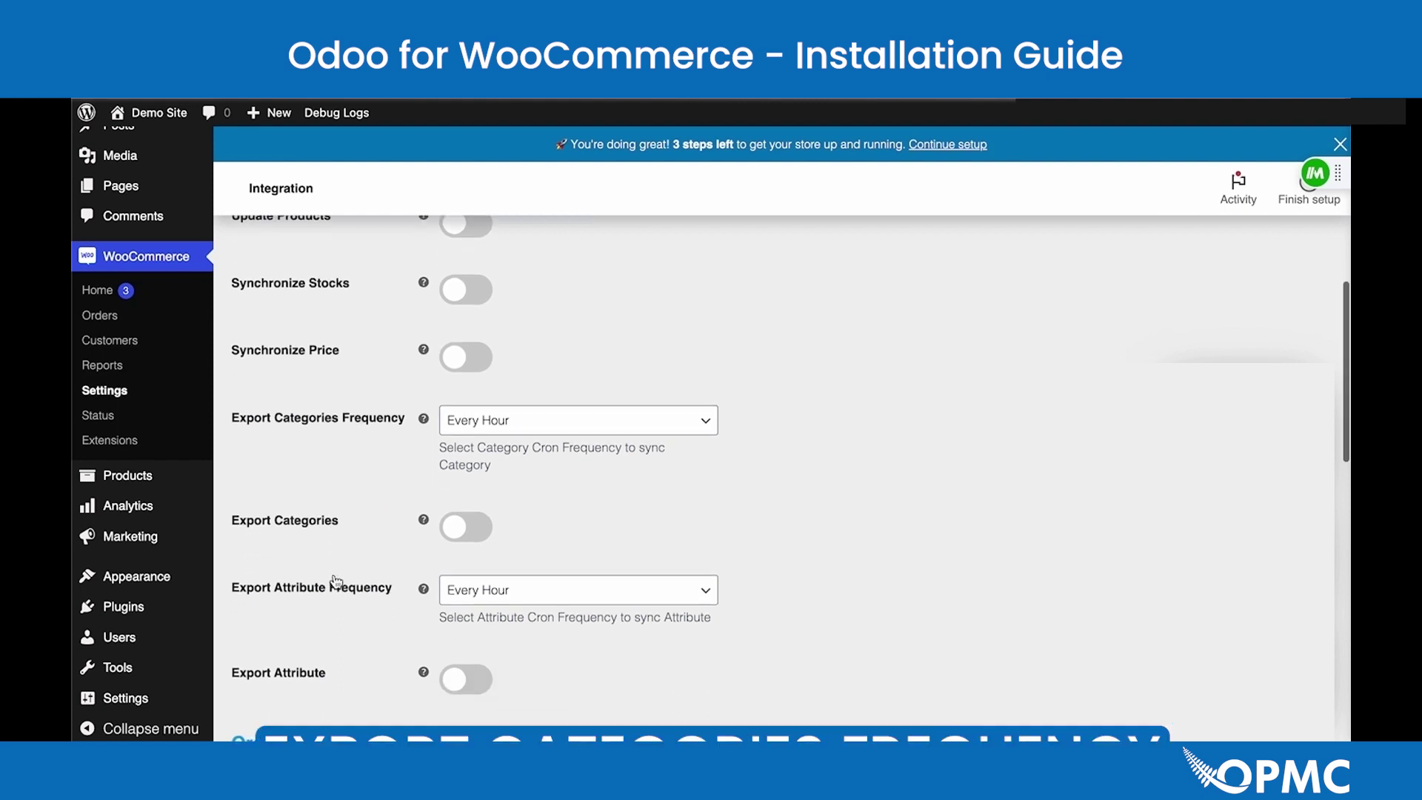
pyautogui.scroll(-2, 335, 574)
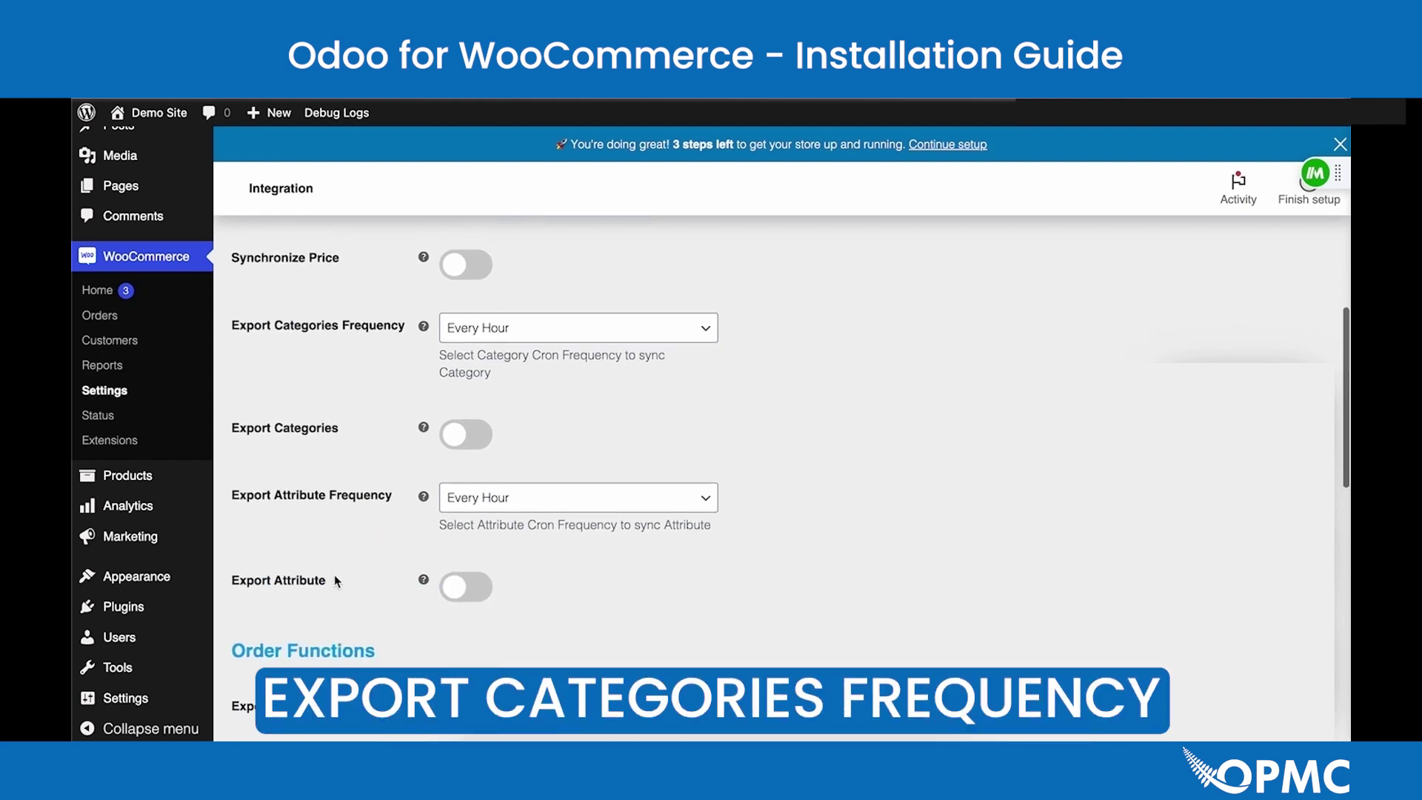
pyautogui.scroll(-3, 334, 581)
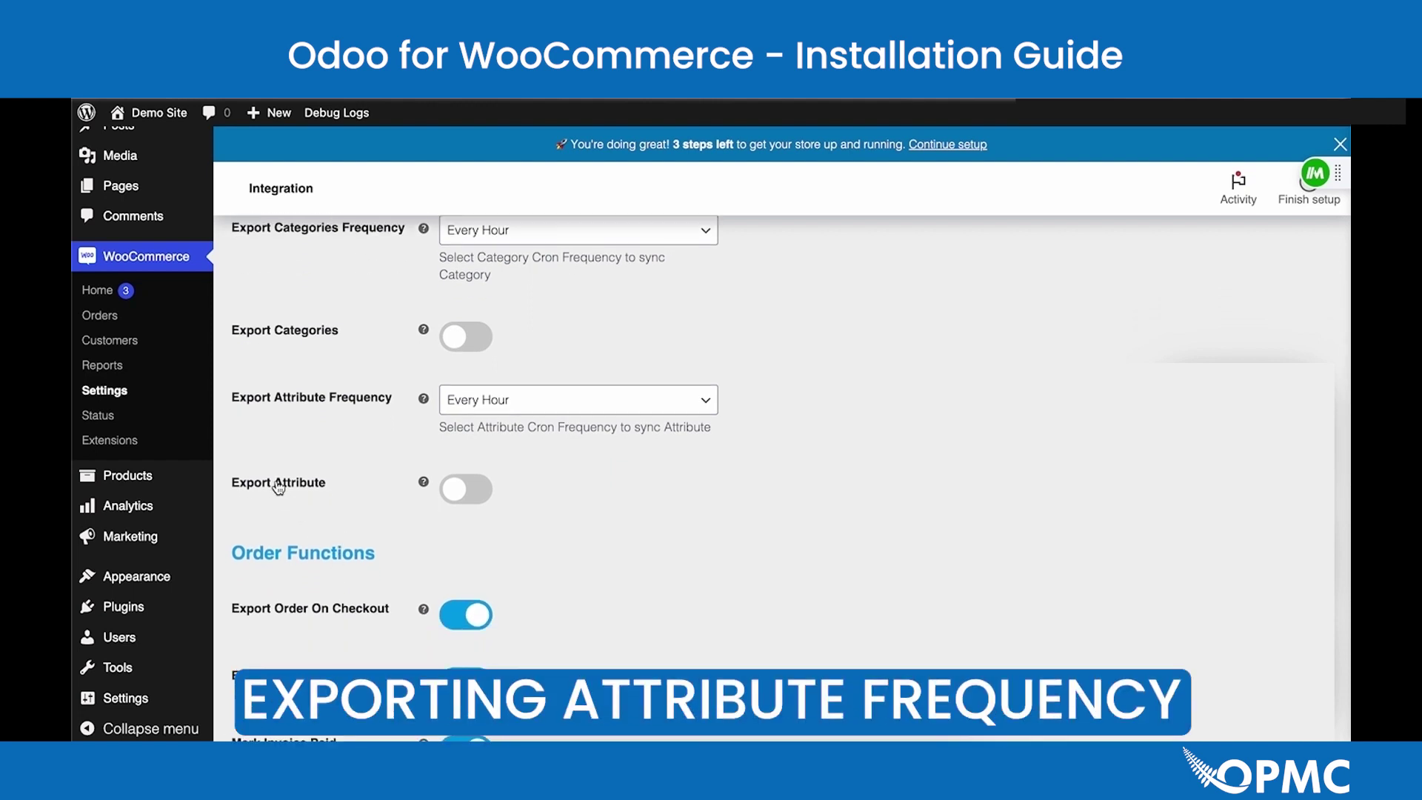
pyautogui.scroll(-1, 328, 541)
pyautogui.scroll(-5, 327, 546)
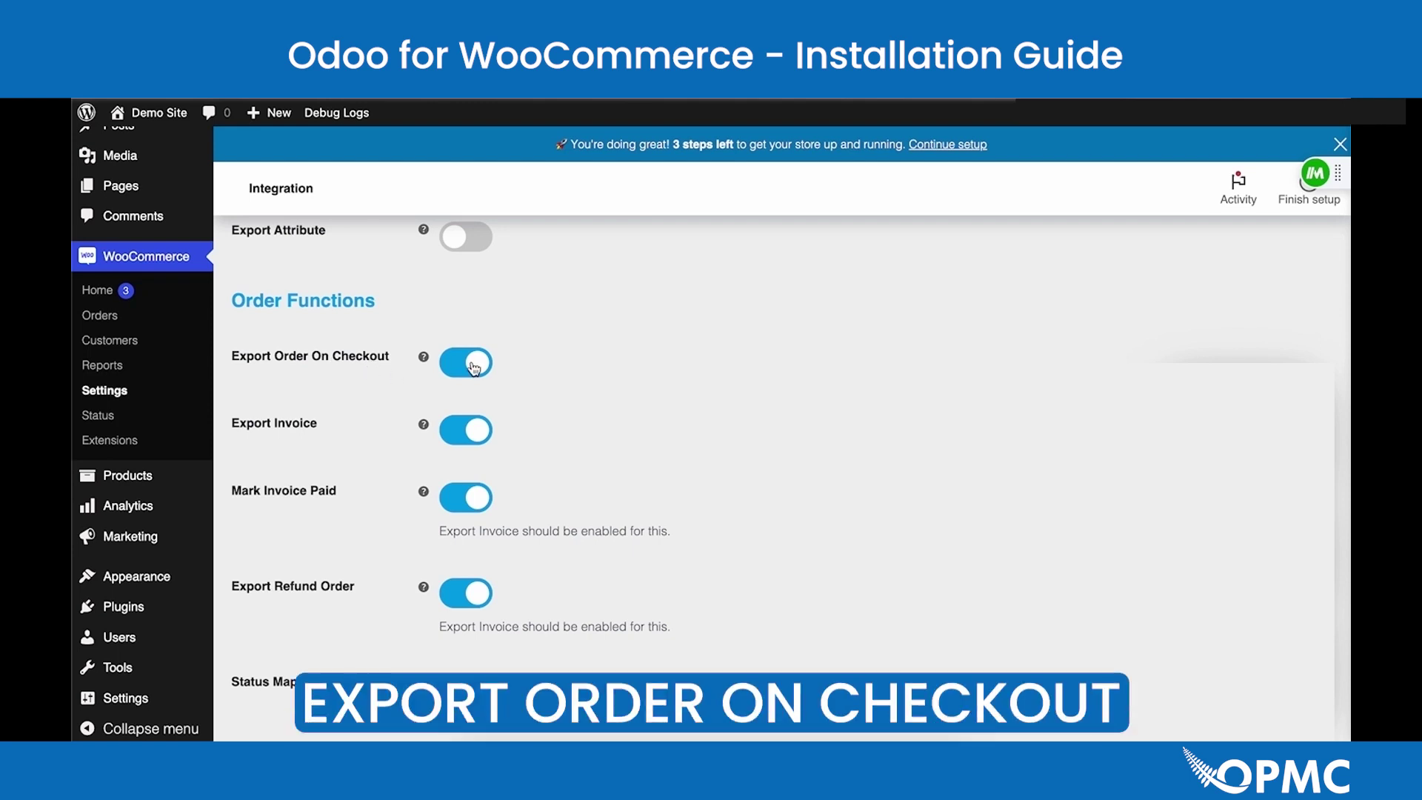
pyautogui.moveTo(423, 358)
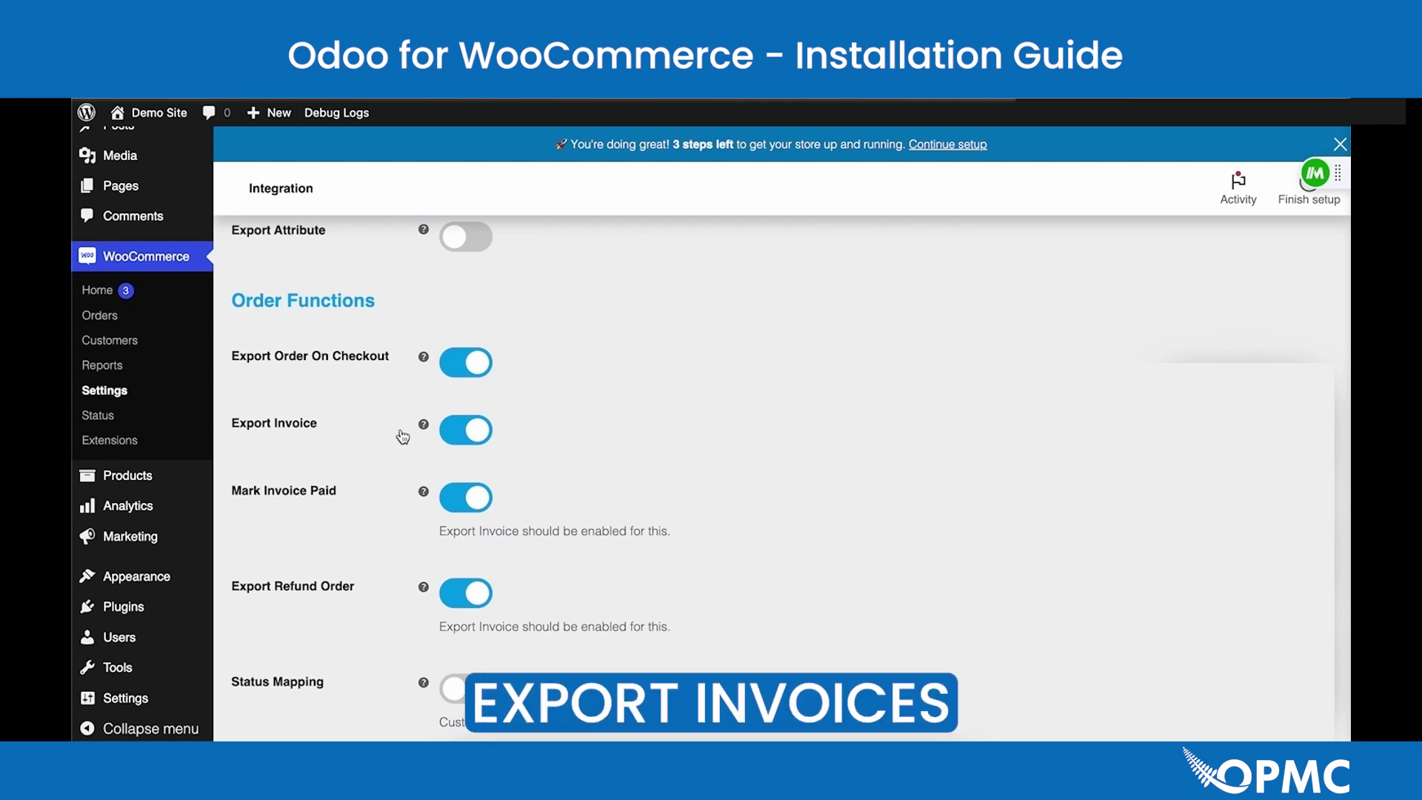
pyautogui.scroll(-2, 390, 485)
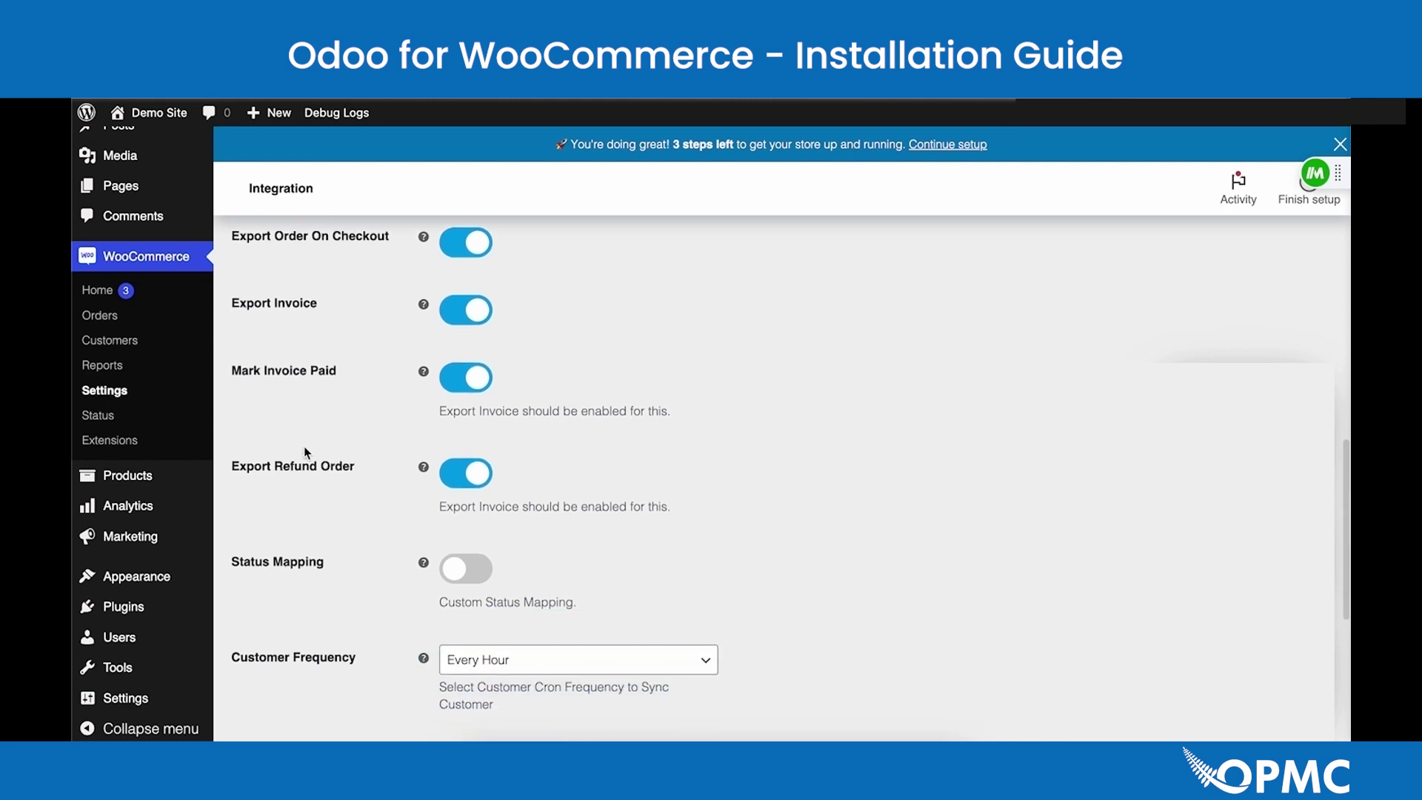
pyautogui.scroll(-2, 304, 446)
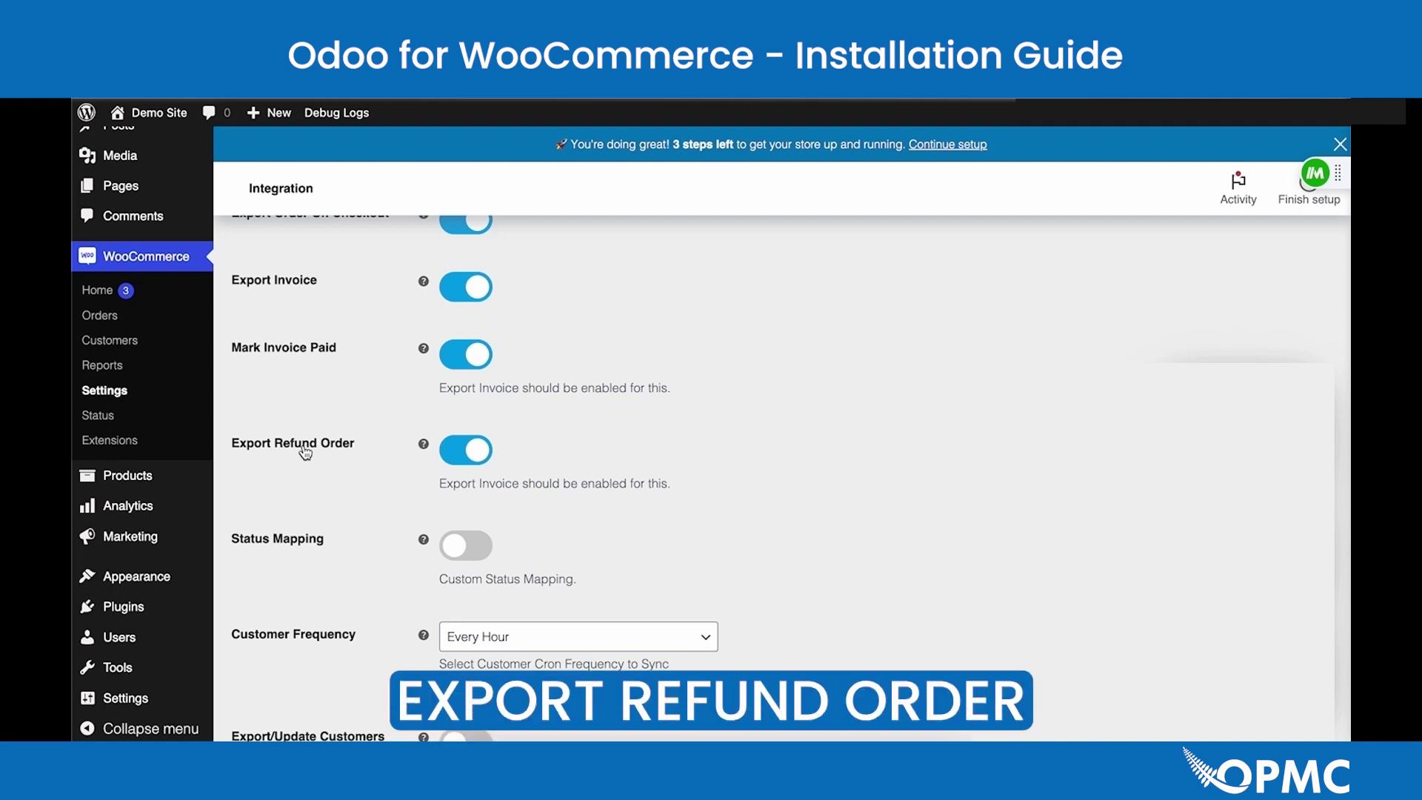
pyautogui.scroll(-1, 305, 450)
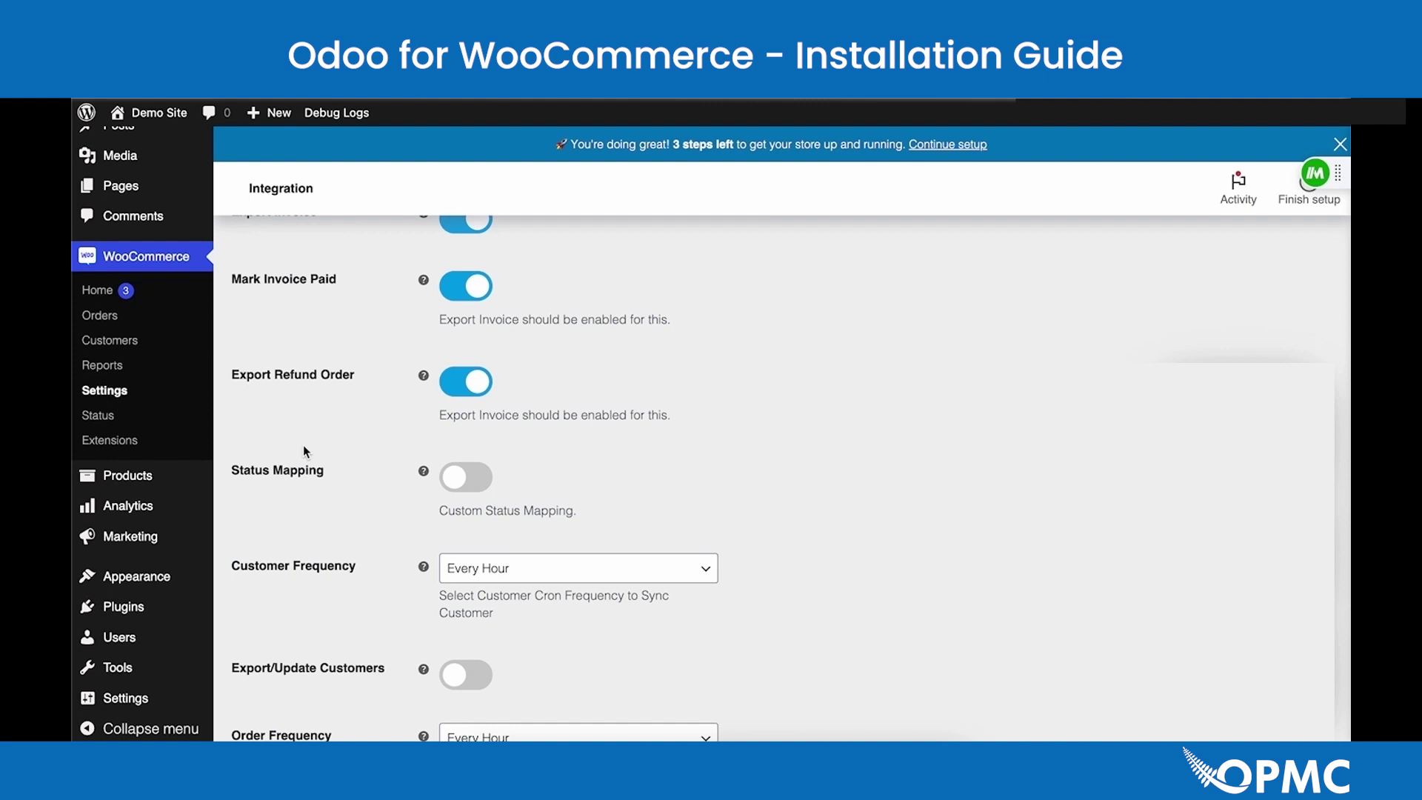
pyautogui.scroll(-2, 304, 448)
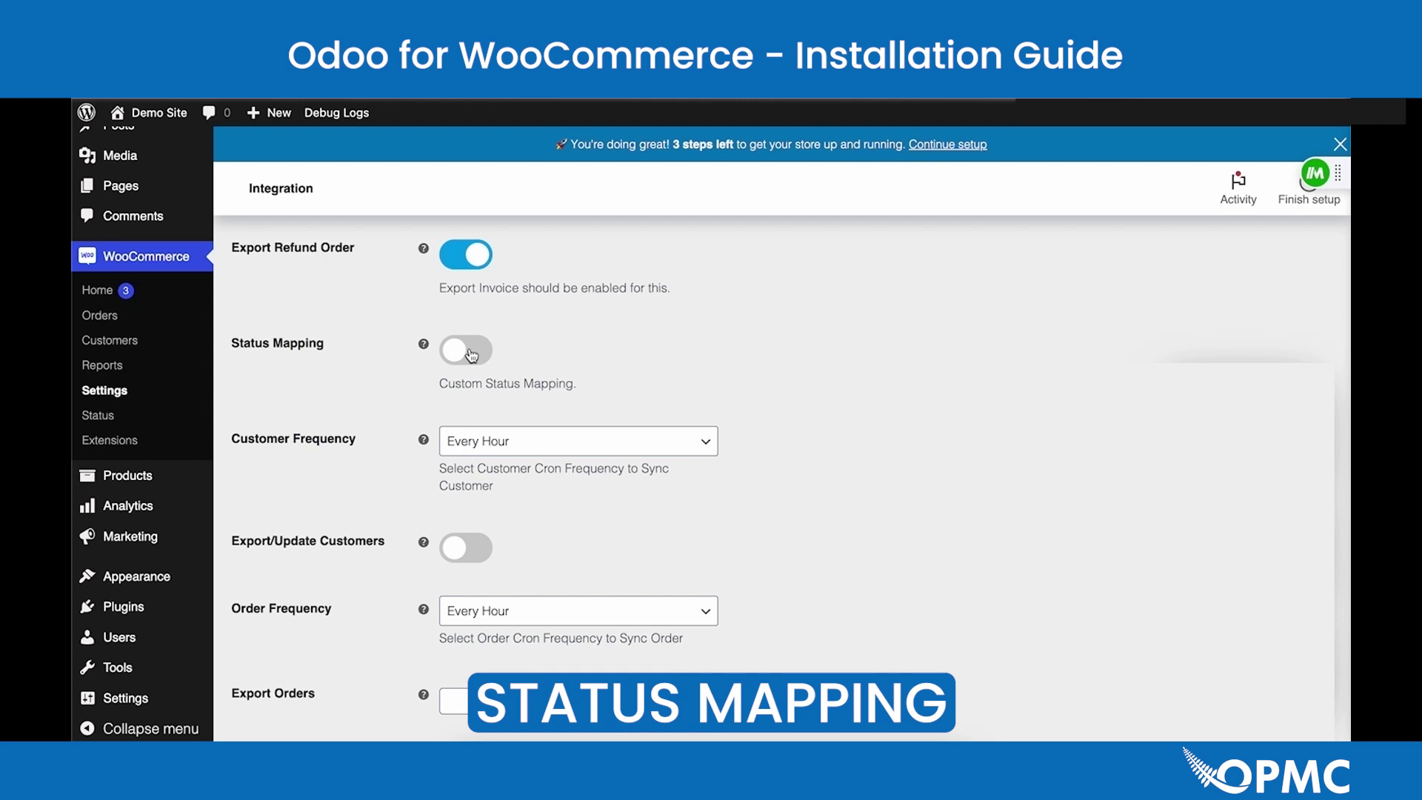
pyautogui.scroll(-1, 470, 356)
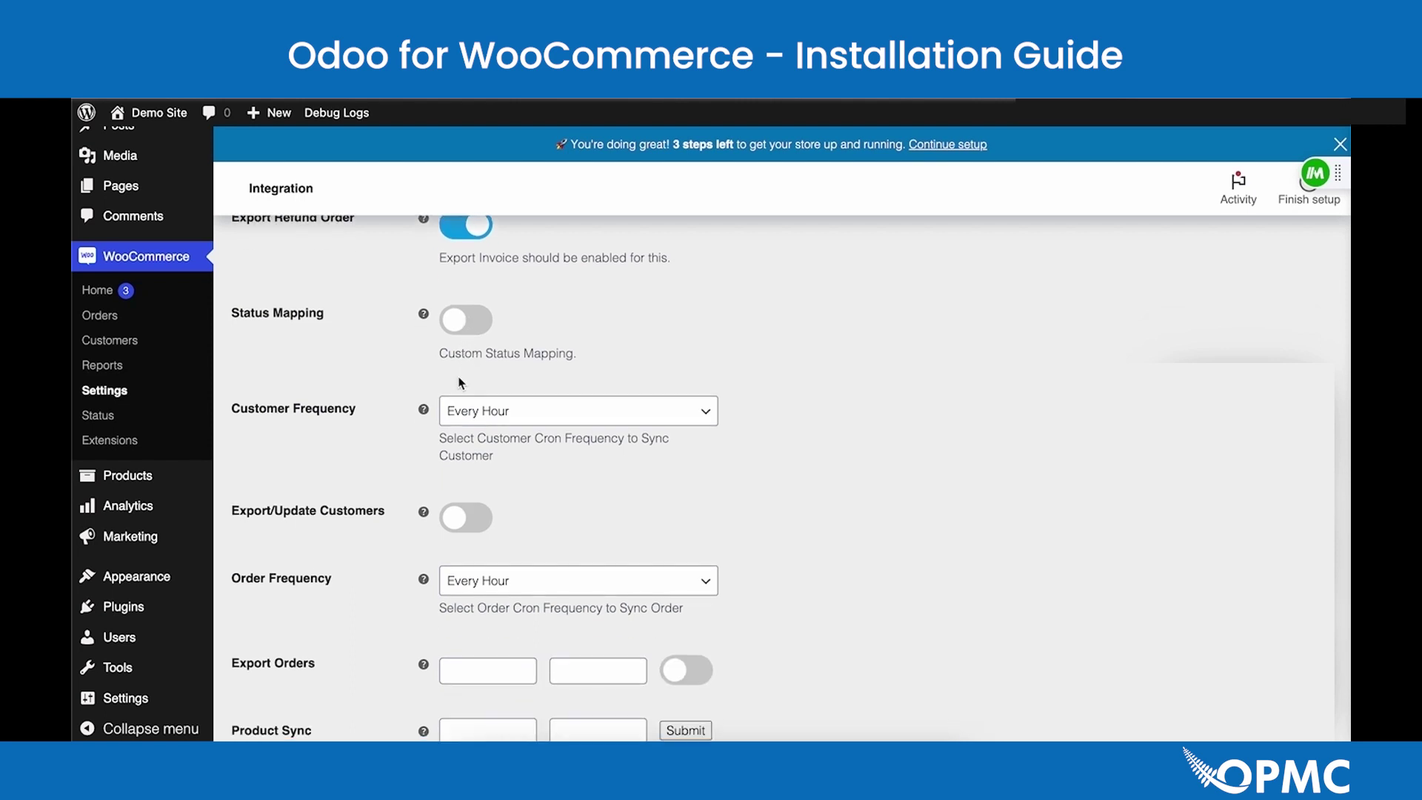
pyautogui.scroll(-2, 465, 406)
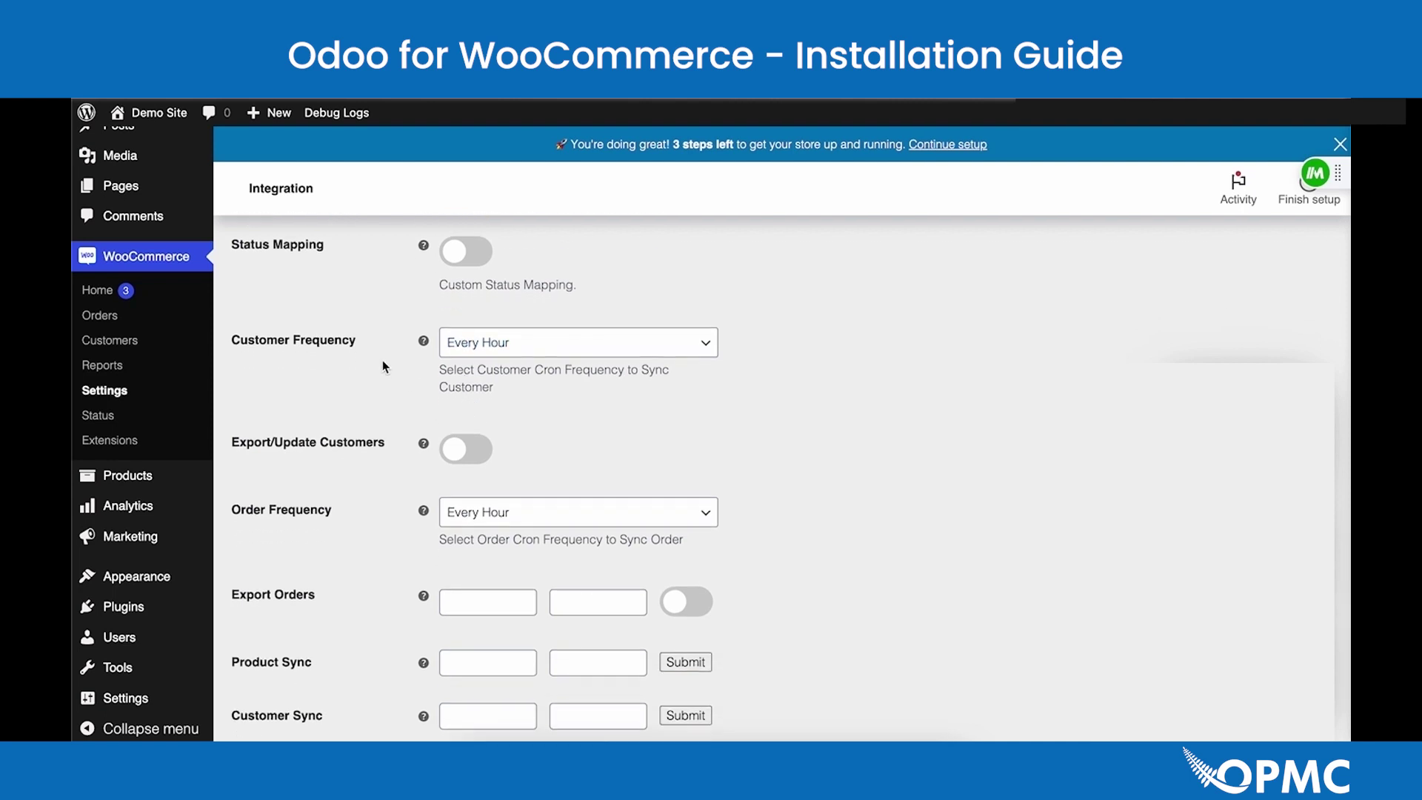
pyautogui.scroll(-1, 383, 363)
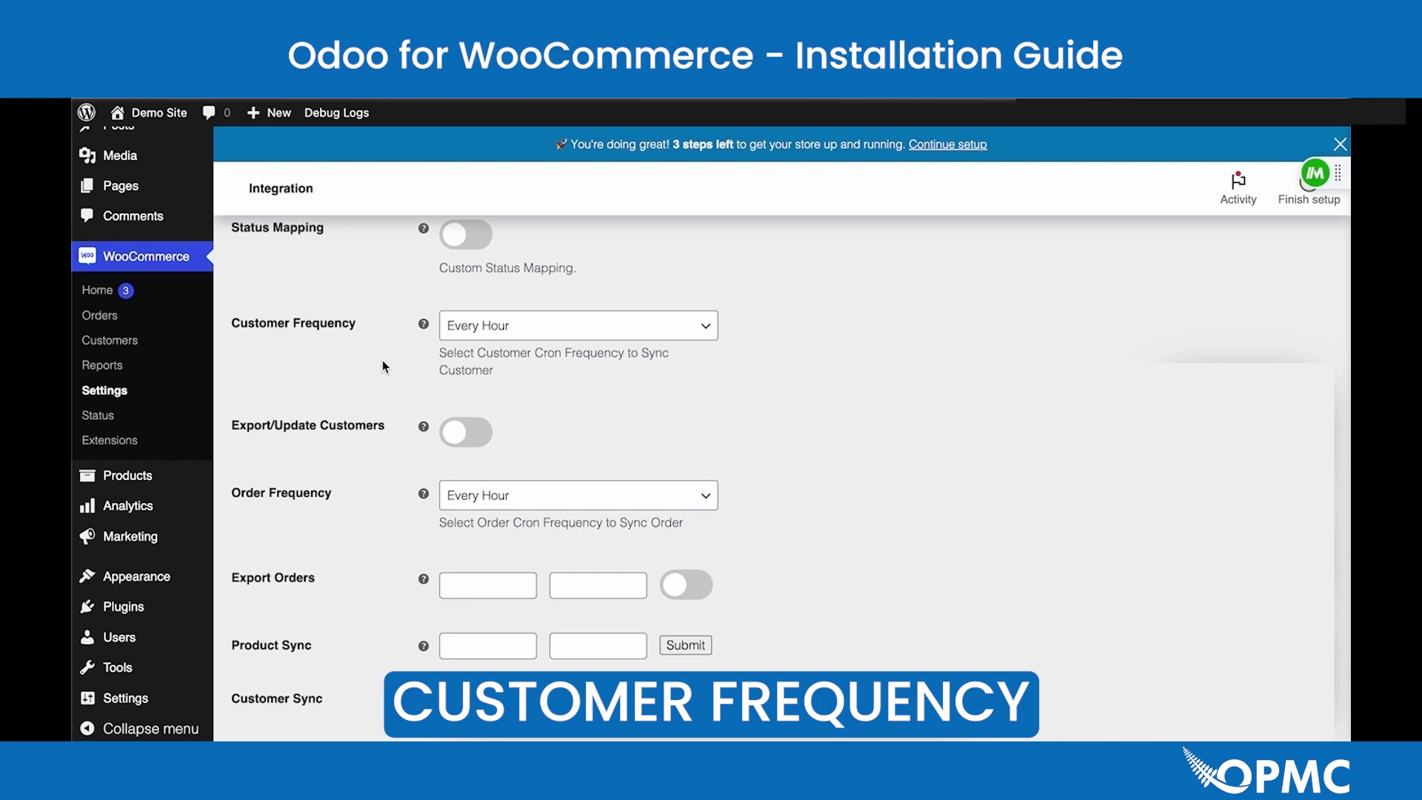
pyautogui.scroll(-1, 382, 360)
pyautogui.scroll(-2, 382, 363)
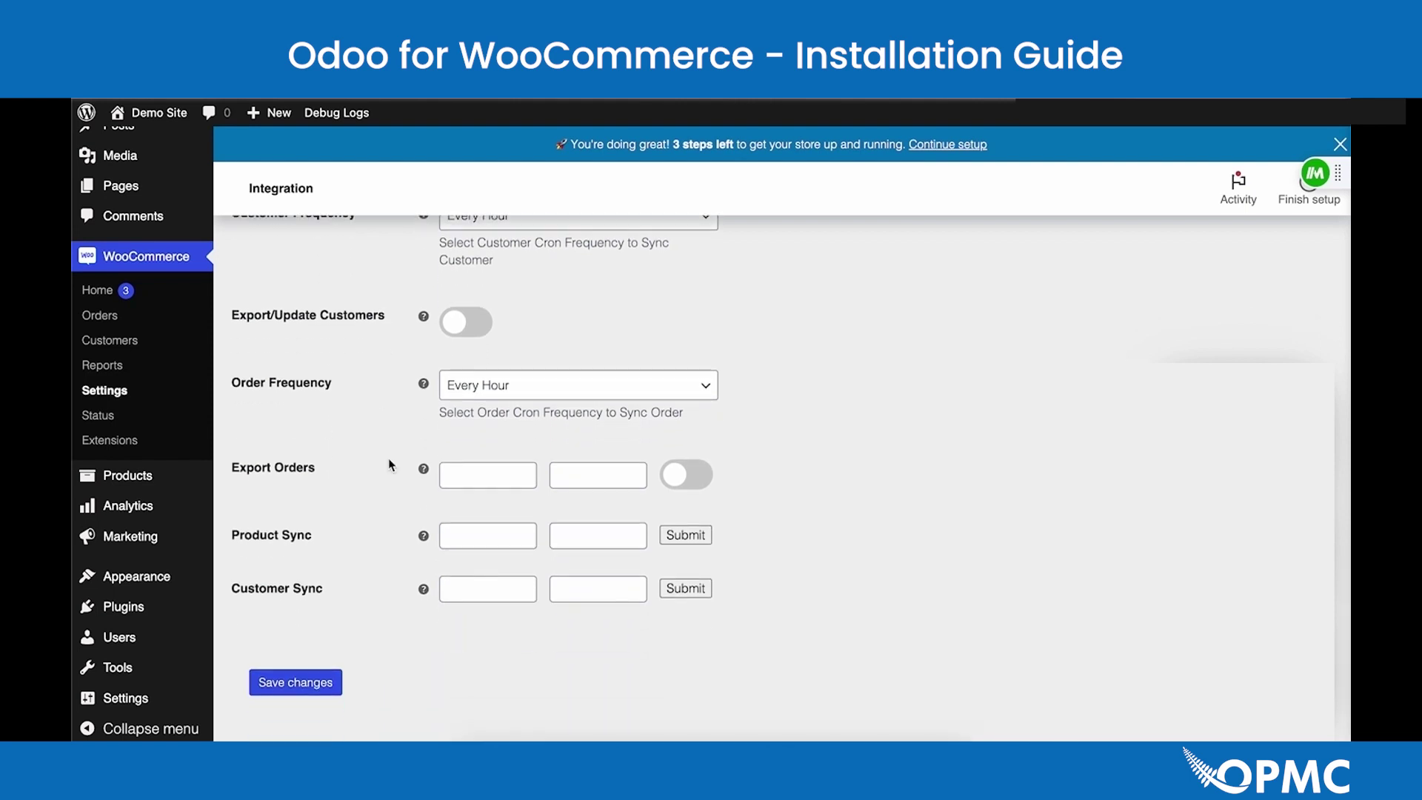
pyautogui.scroll(-1, 390, 464)
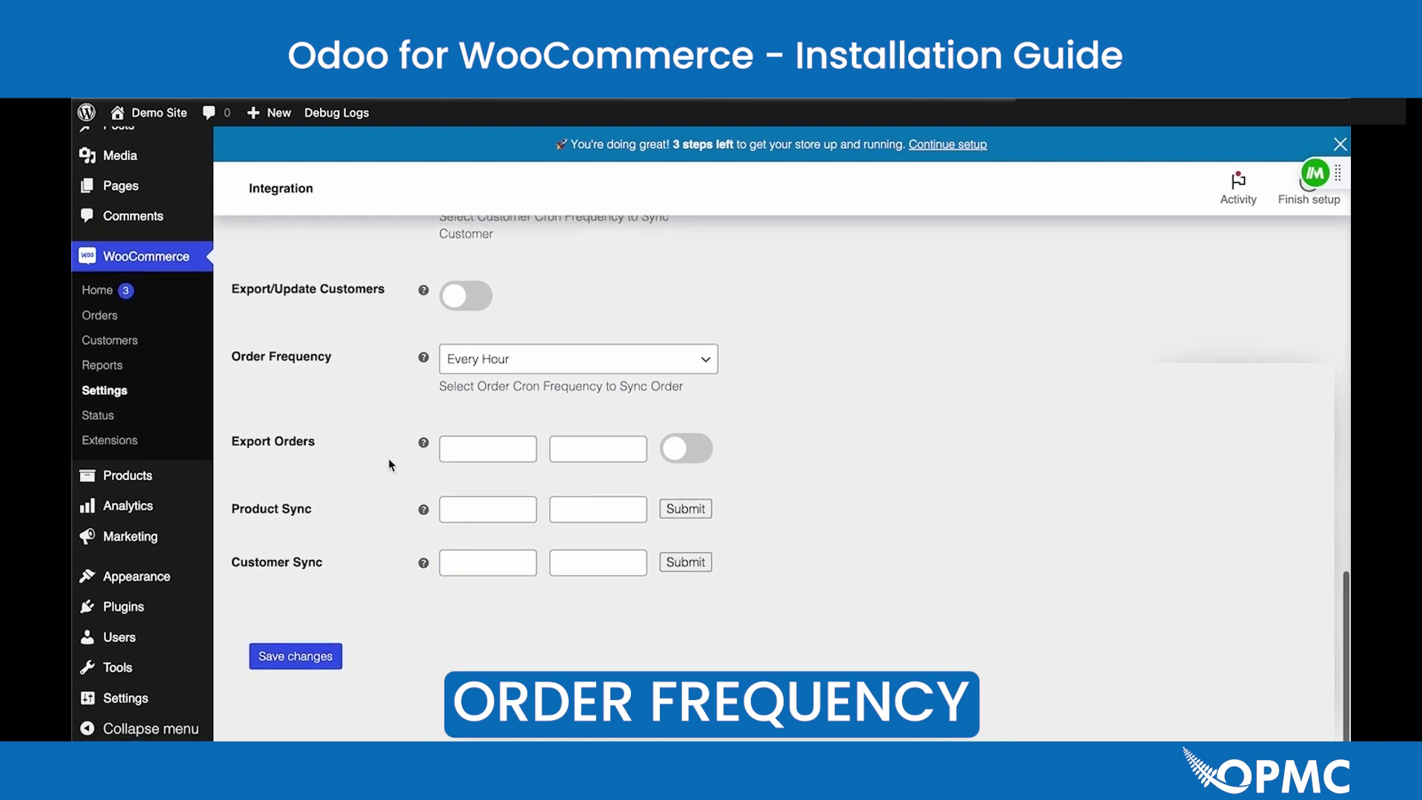
pyautogui.click(491, 448)
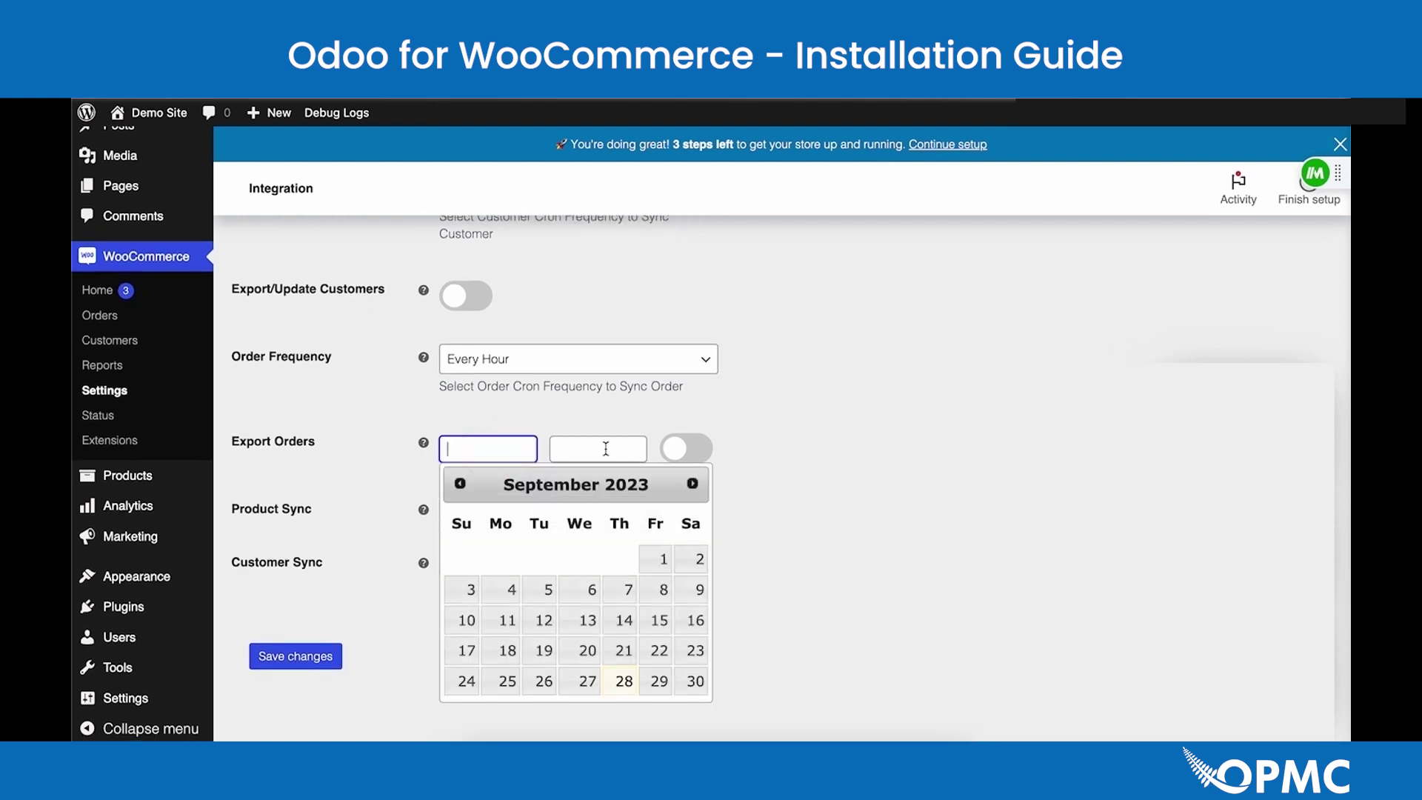
pyautogui.click(488, 509)
pyautogui.click(594, 509)
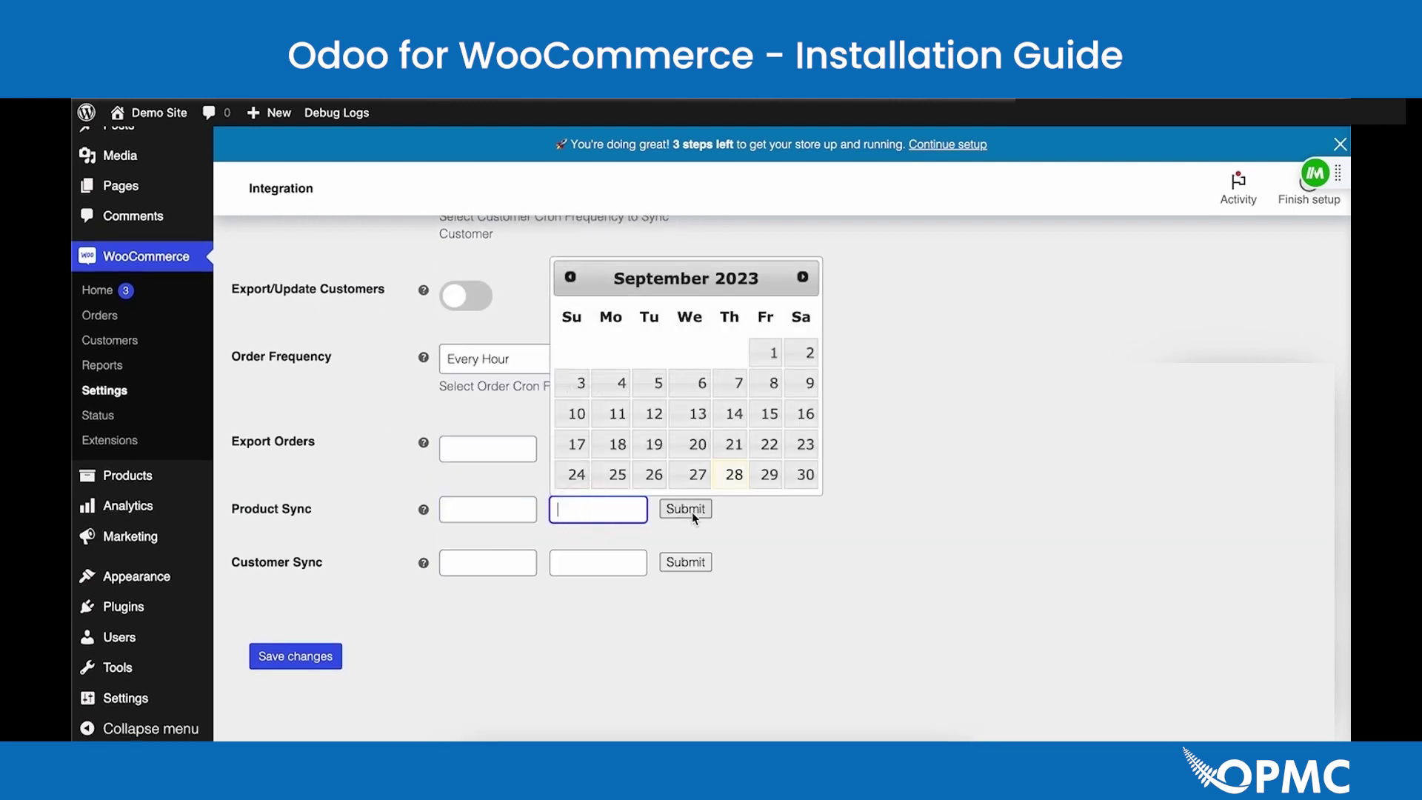
pyautogui.click(309, 450)
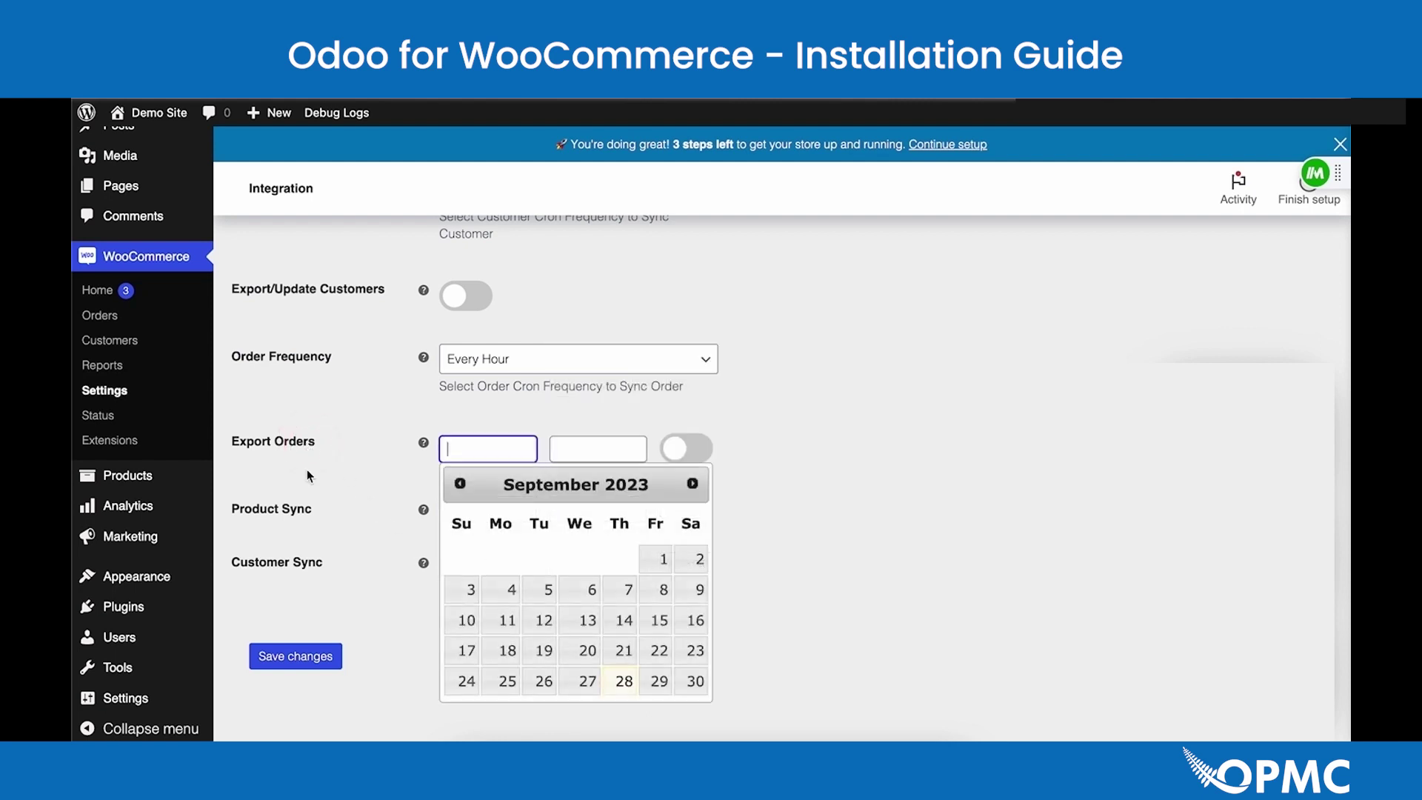
pyautogui.click(306, 513)
pyautogui.click(306, 568)
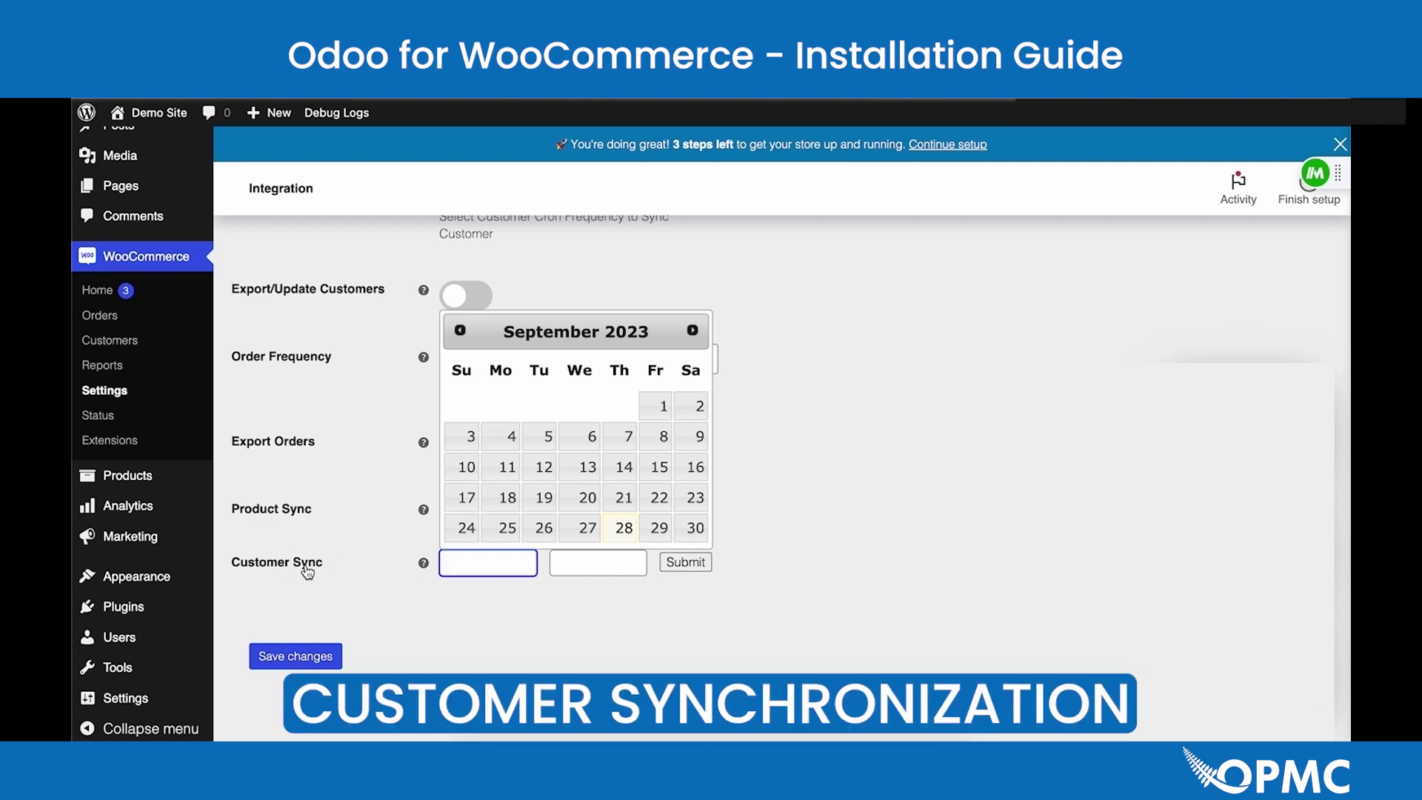
pyautogui.scroll(10, 311, 522)
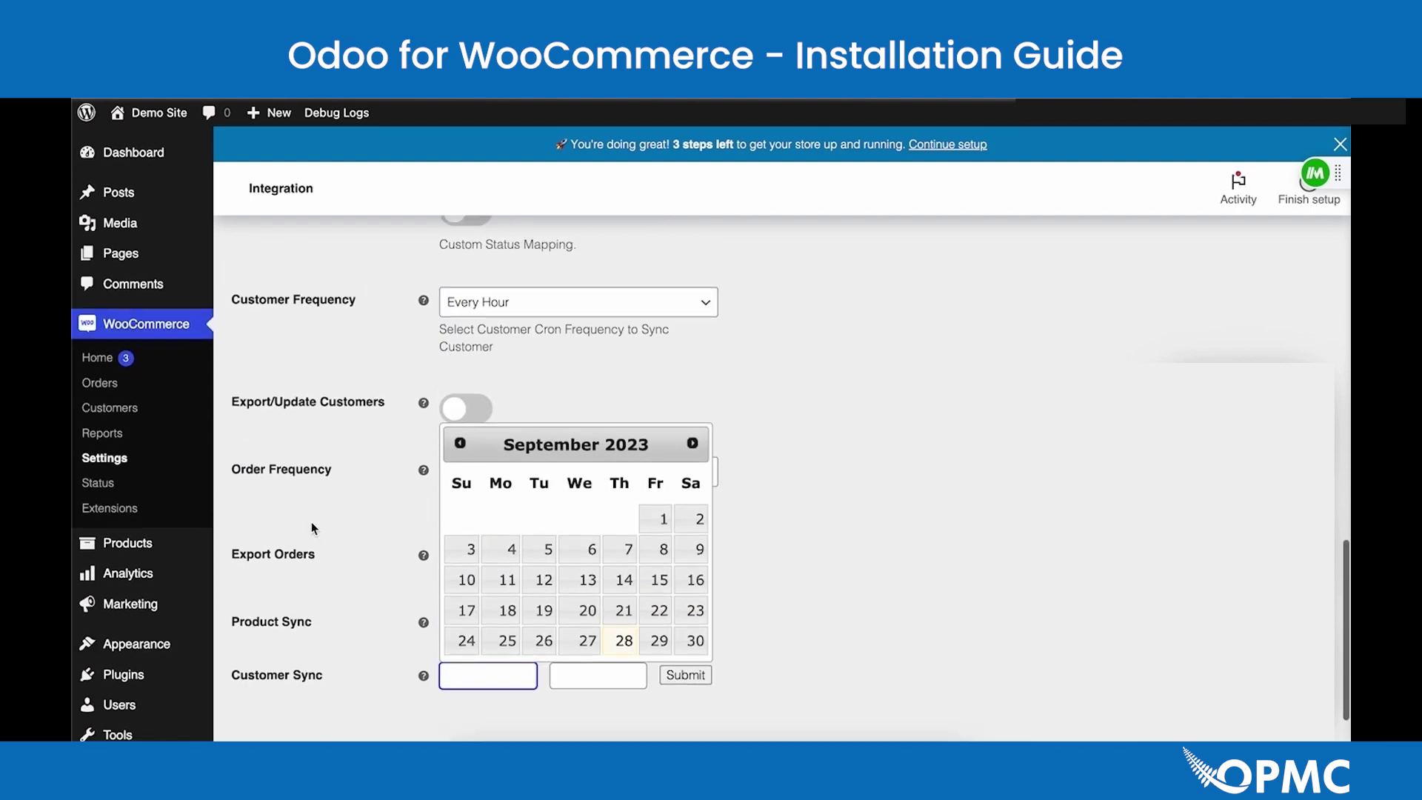
pyautogui.scroll(10, 313, 527)
pyautogui.scroll(-3, 313, 546)
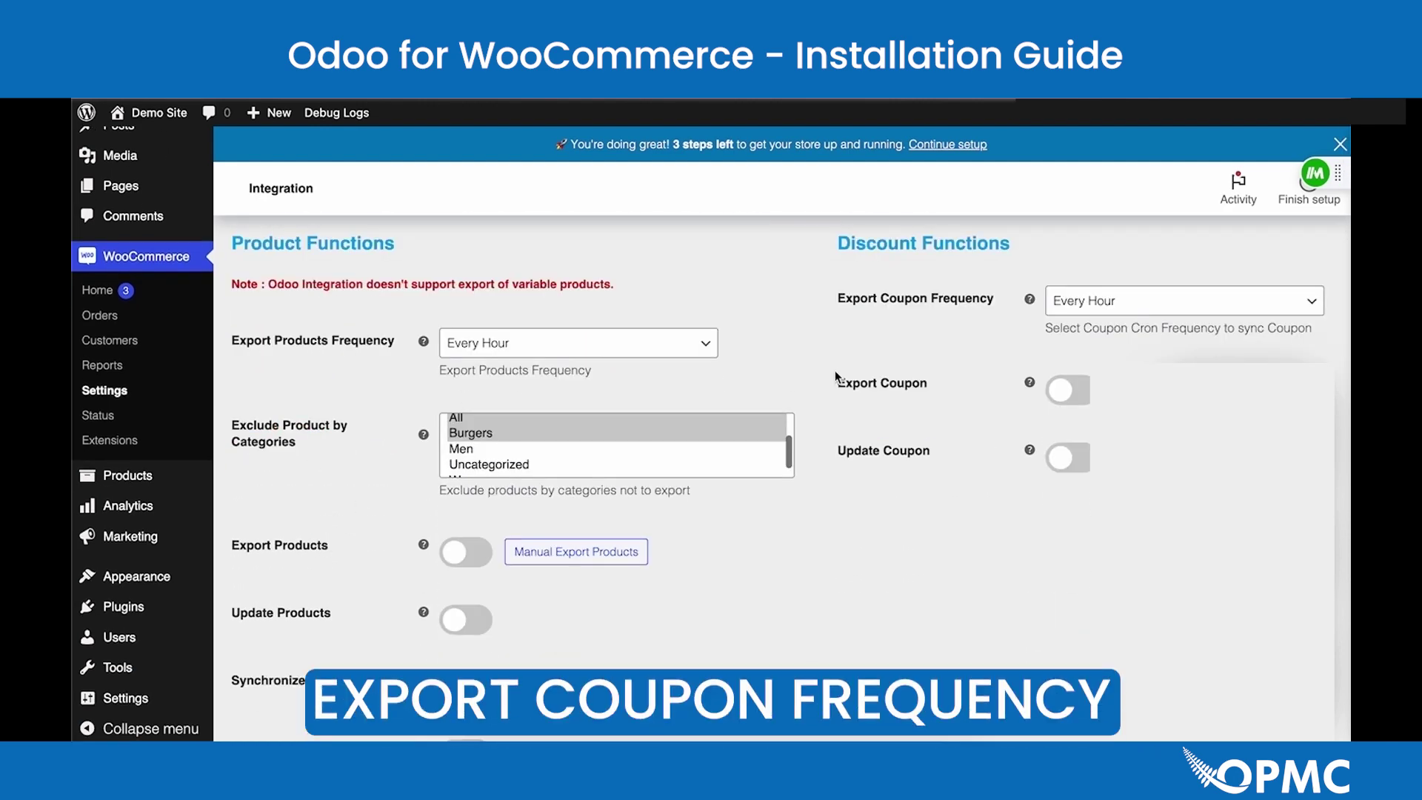
pyautogui.scroll(-1, 835, 376)
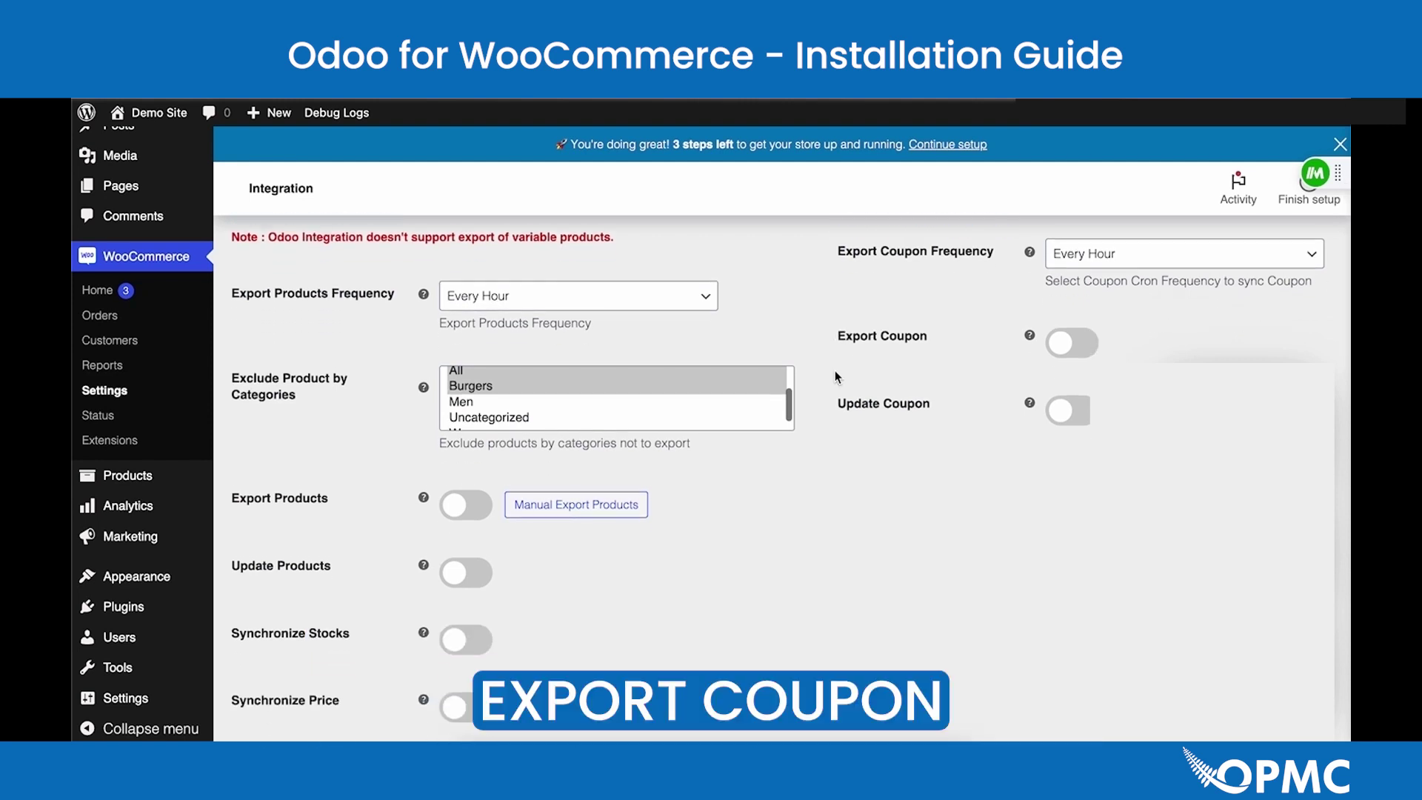